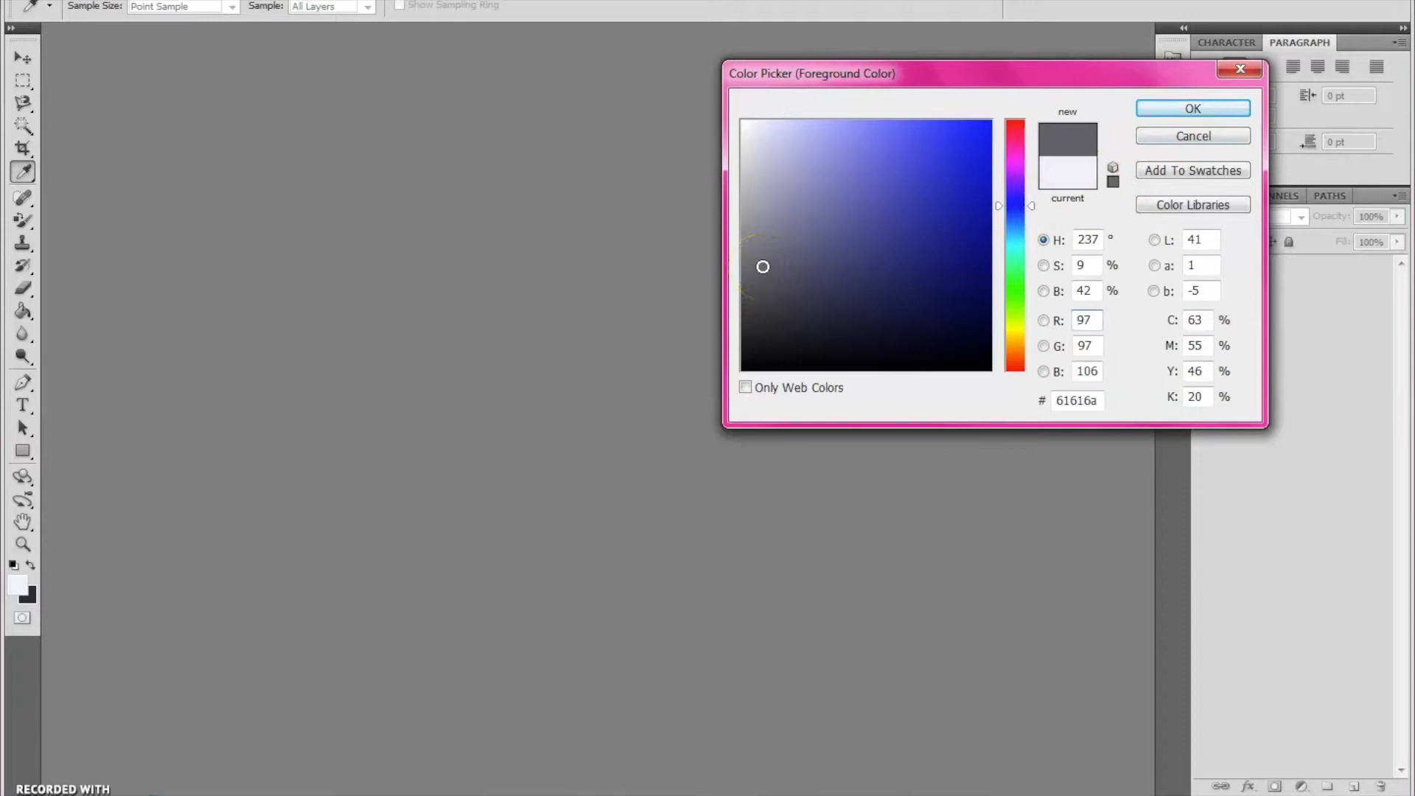
# - Choose the gray #61616a as background color and create a 1280 × 720 pixel, 300 pixels/inch RGB document filled with it
pyautogui.click(1163, 112)
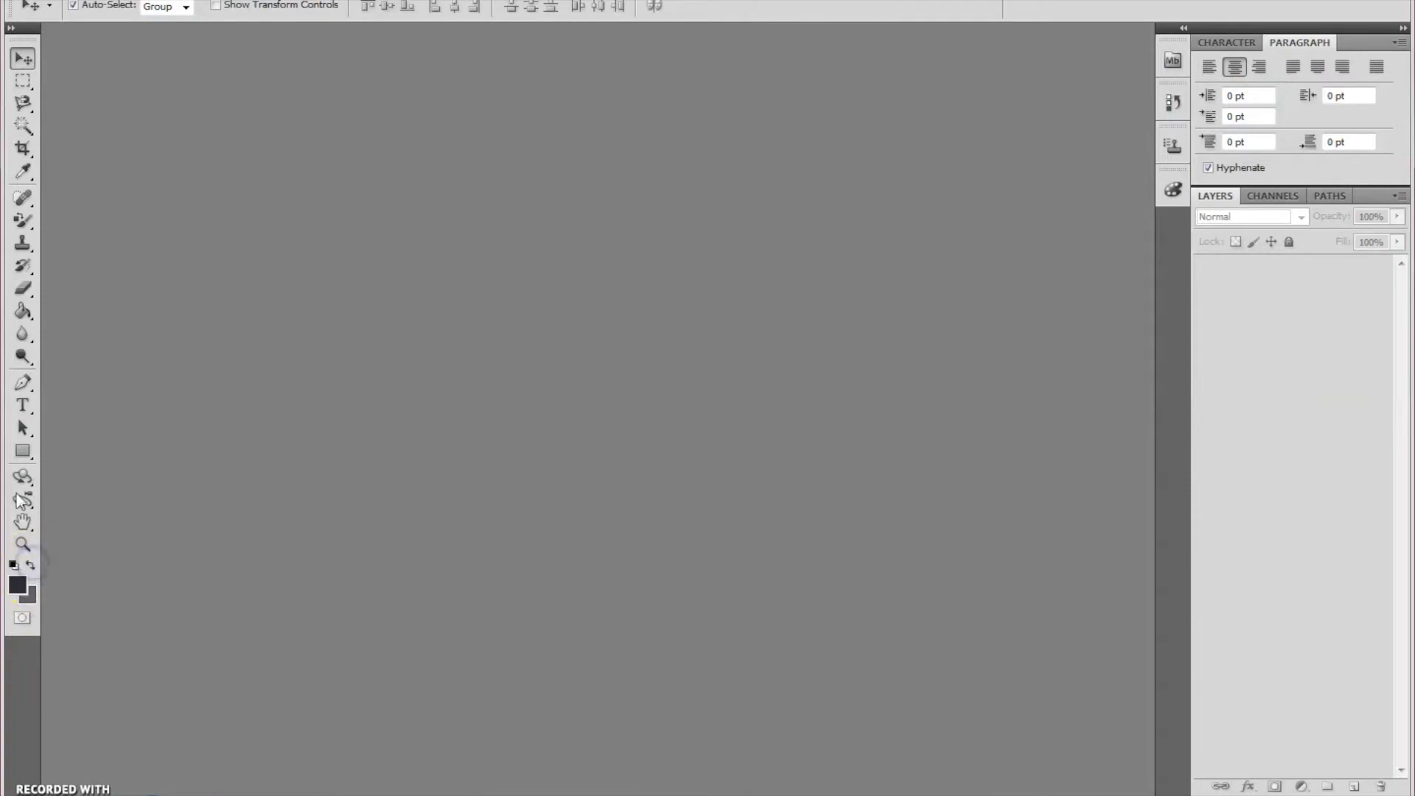
pyautogui.hotkey('alt', 'f')
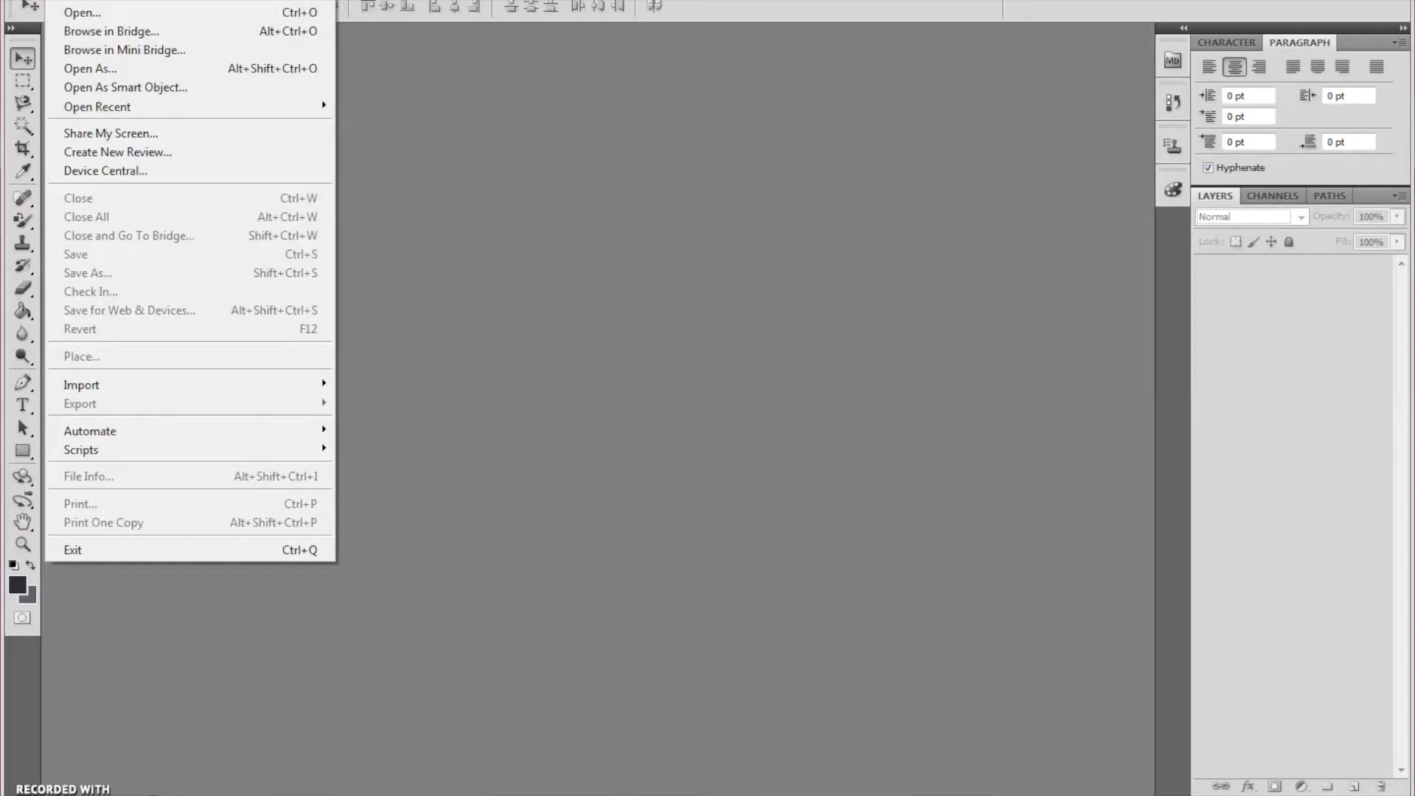
pyautogui.click(82, 6)
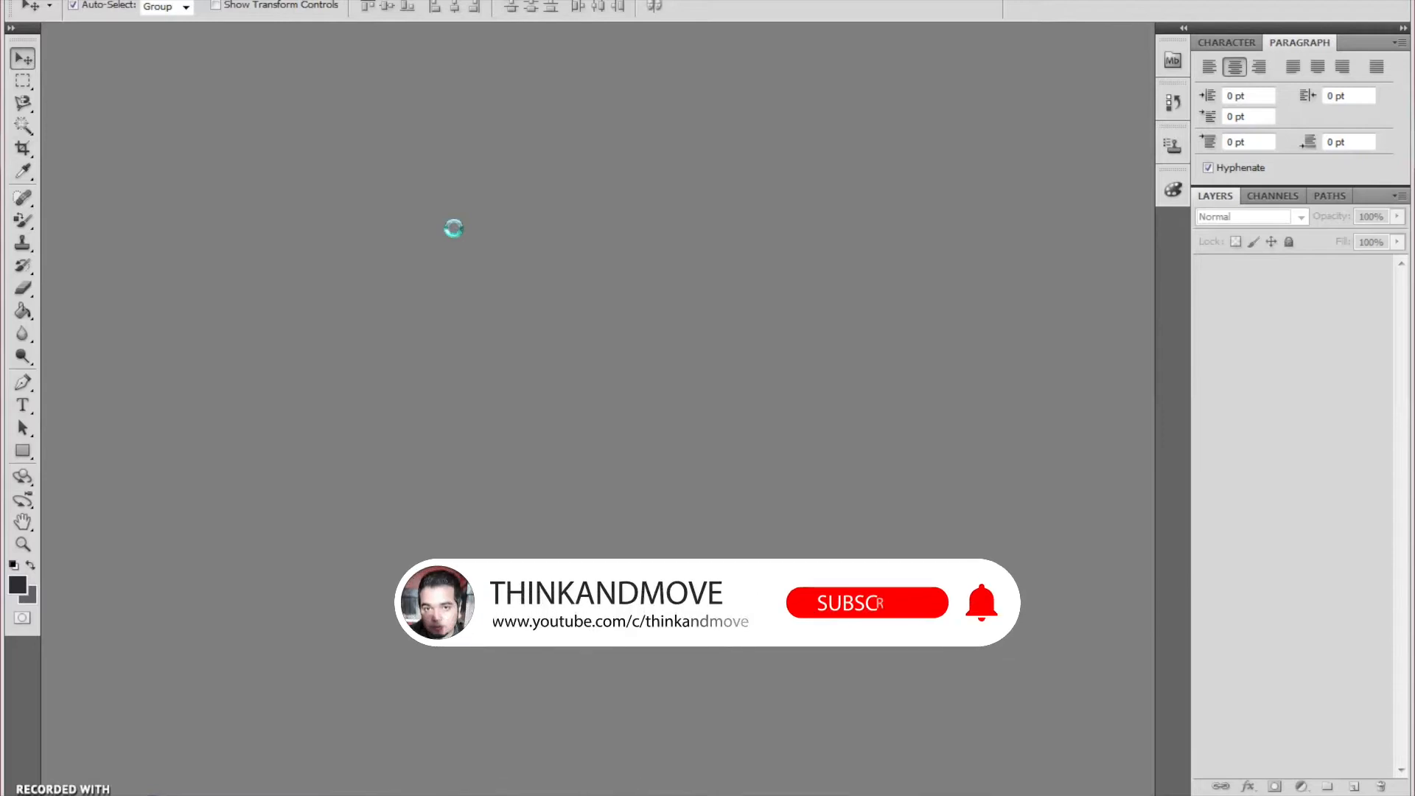
pyautogui.click(459, 273)
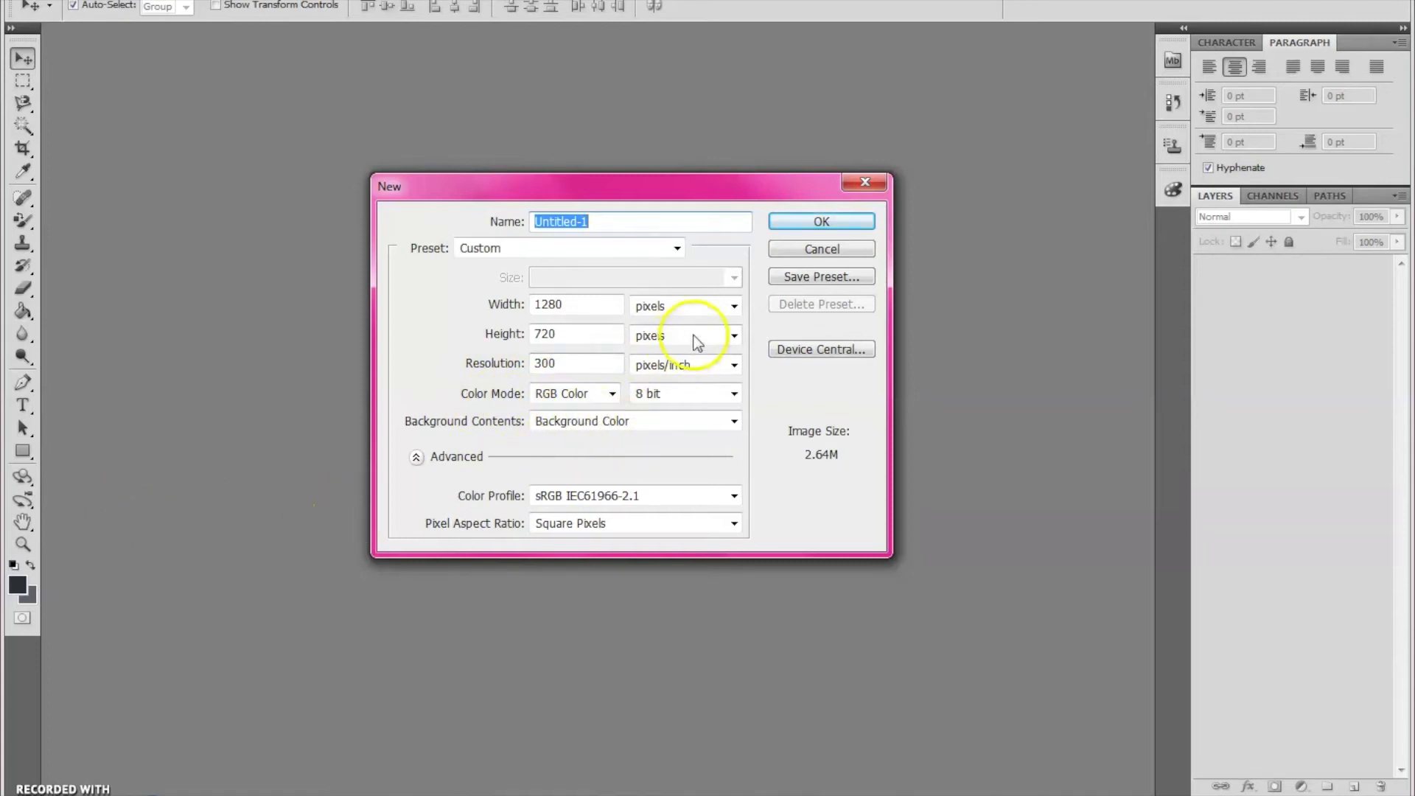
pyautogui.click(807, 221)
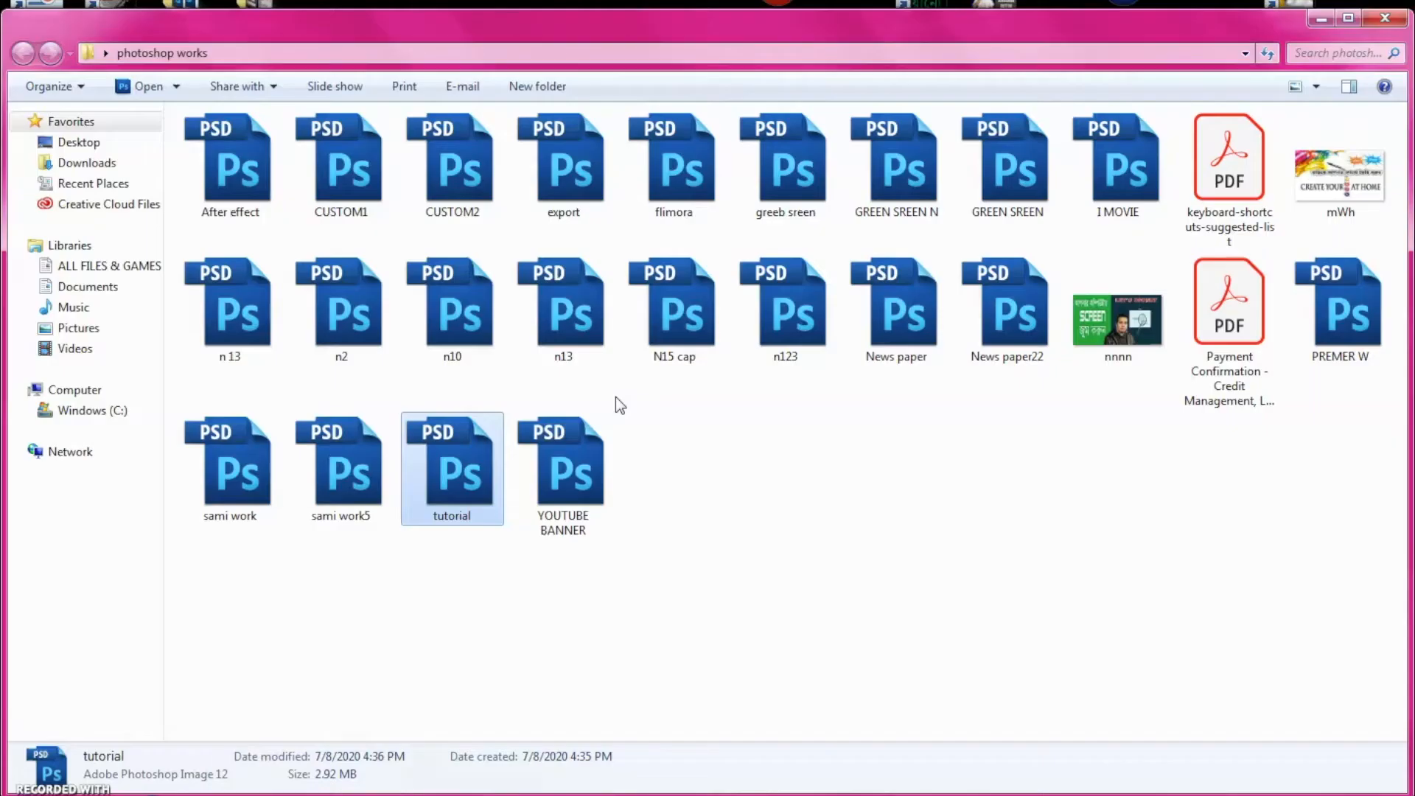
# - Open tutorial.psd, select the whole canvas area of the man's cutout layer, and paste it into the new document
pyautogui.press('Return')
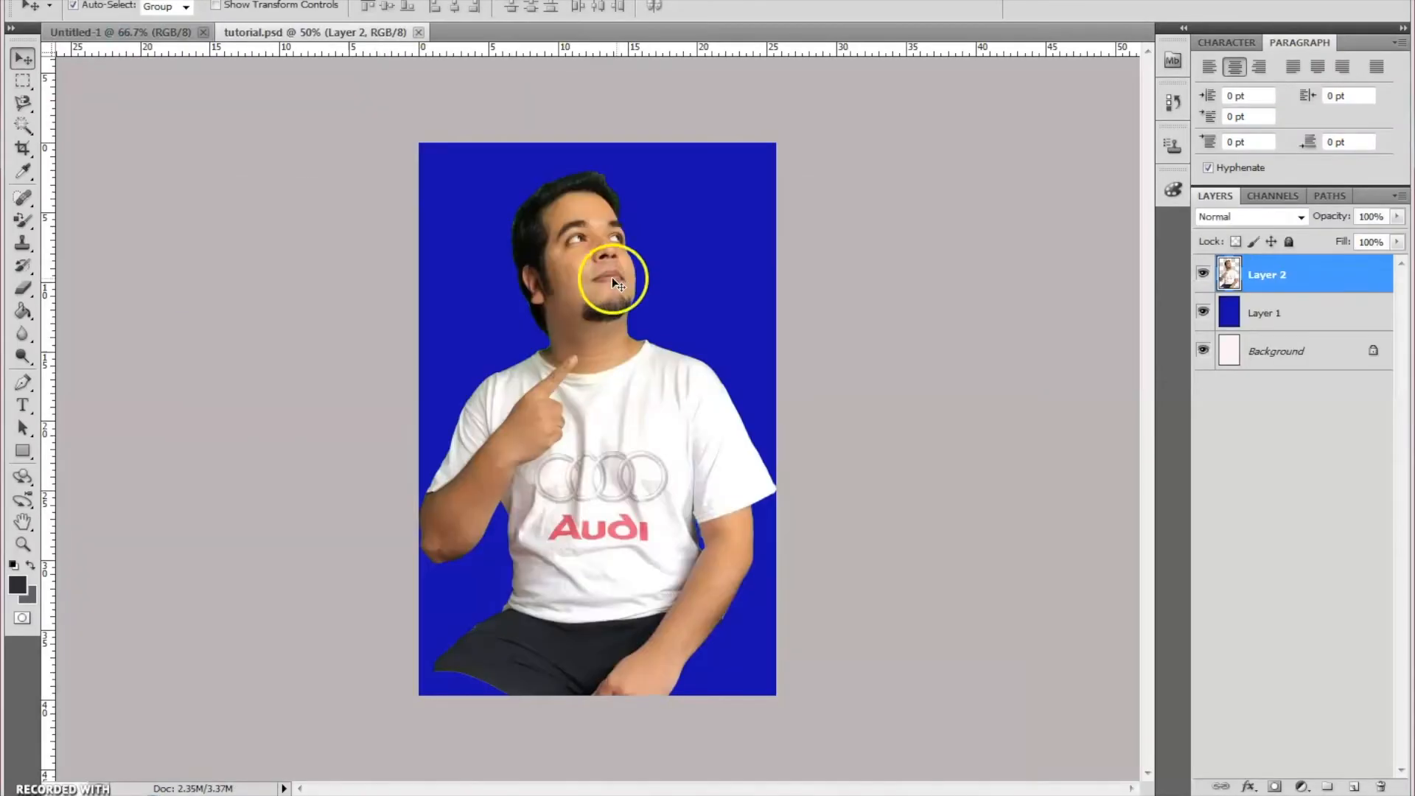
pyautogui.click(617, 312)
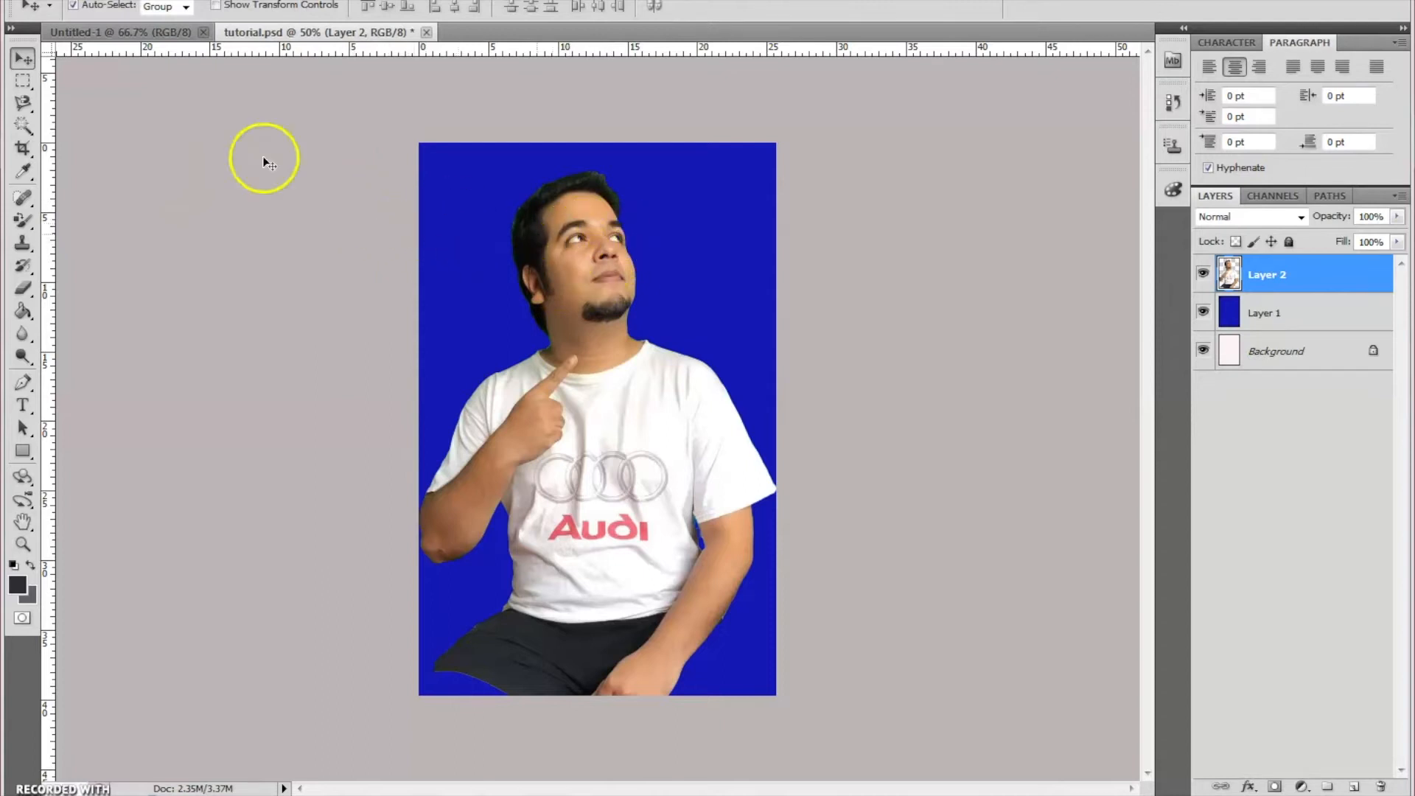
pyautogui.click(23, 80)
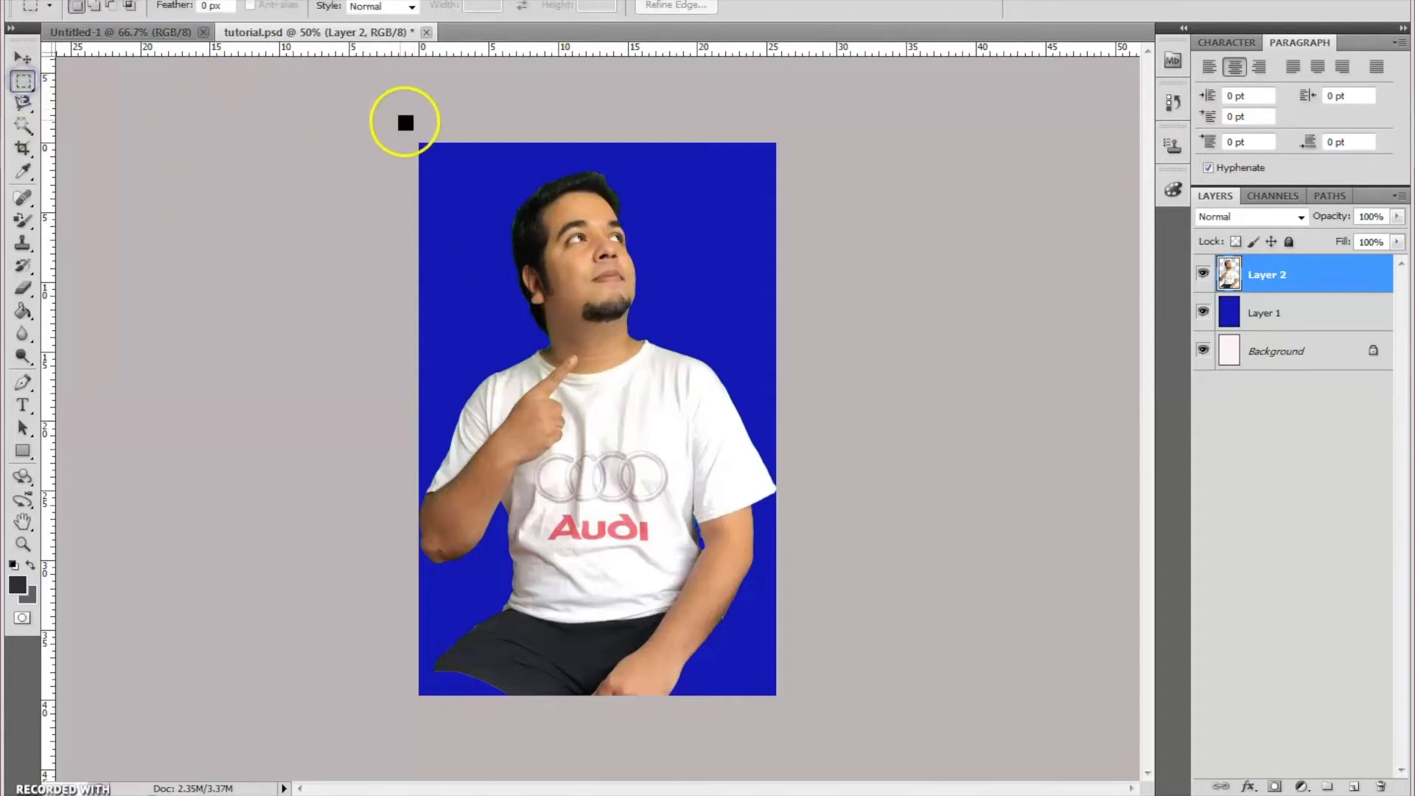
pyautogui.moveTo(420, 139); pyautogui.dragTo(775, 582)
pyautogui.moveTo(809, 681); pyautogui.dragTo(811, 716)
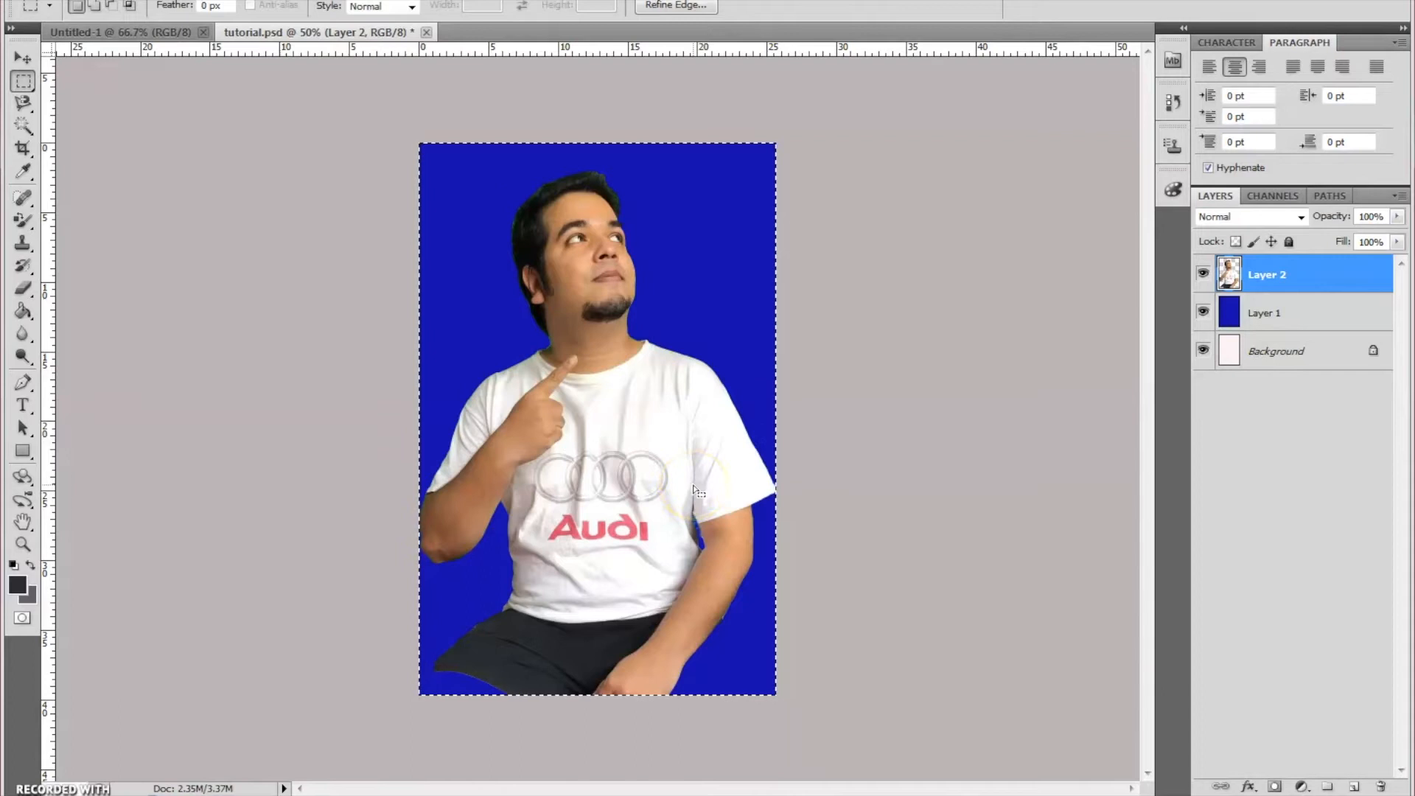
pyautogui.click(120, 31)
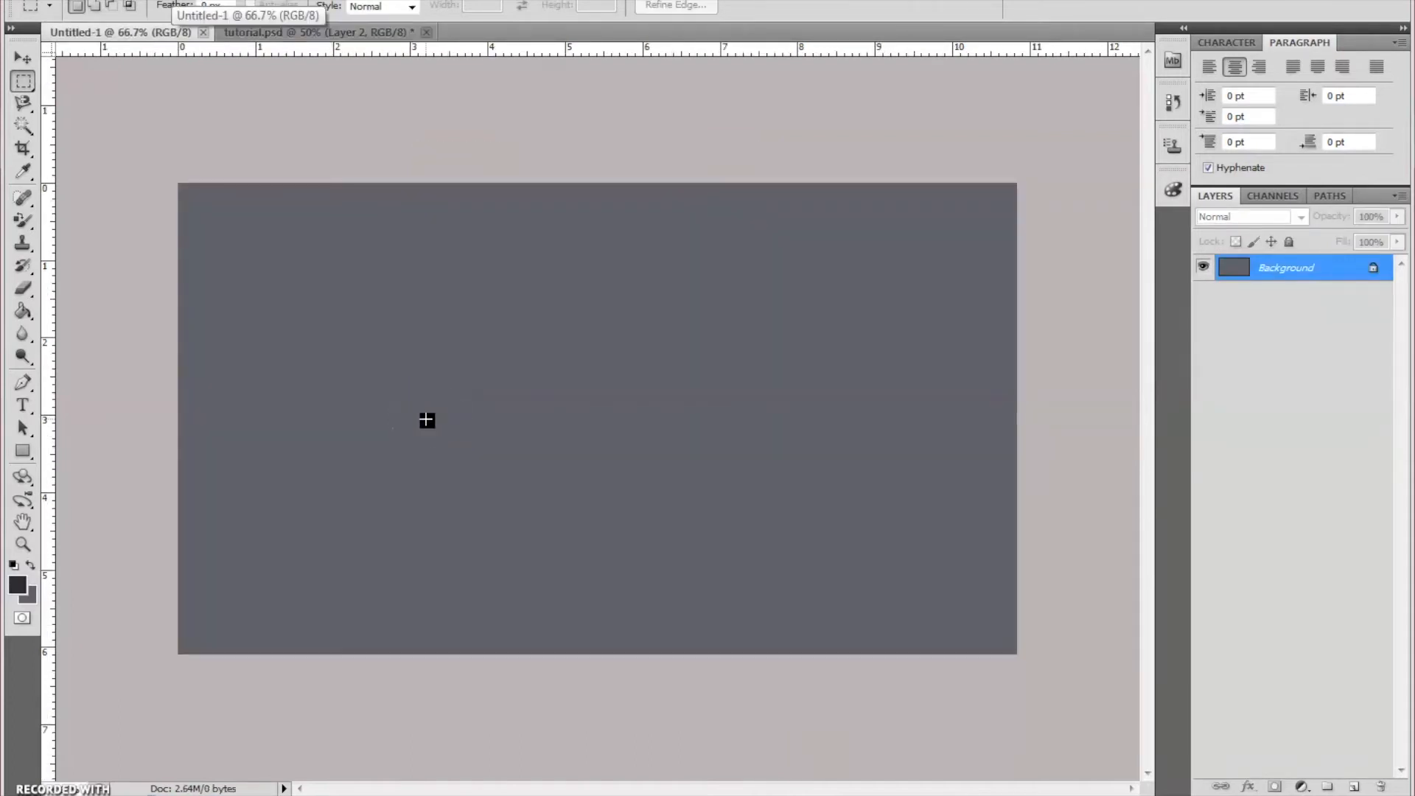
pyautogui.hotkey('ctrl', 'v')
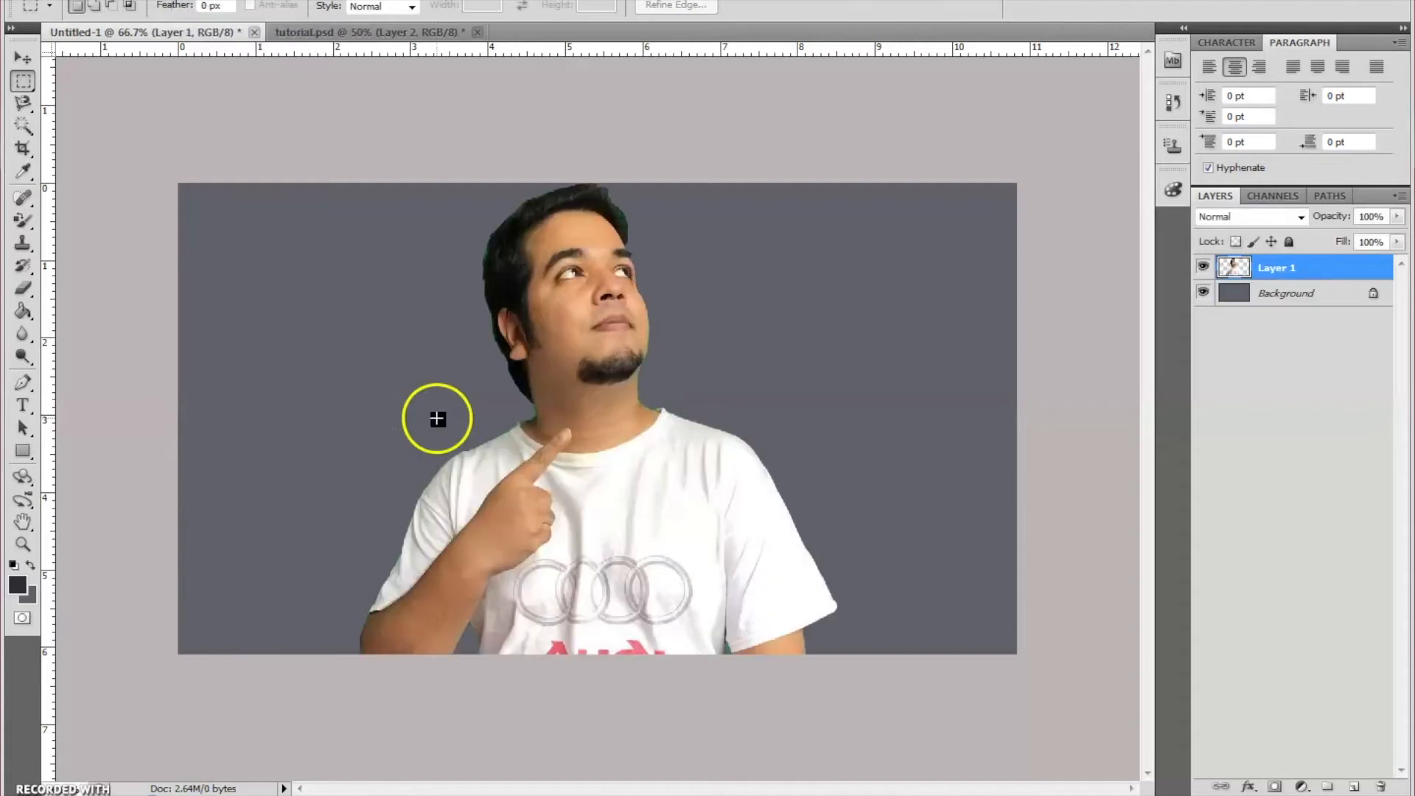
# - Scale the pasted man down to about 73% and place him on the left half of the canvas
pyautogui.click(21, 59)
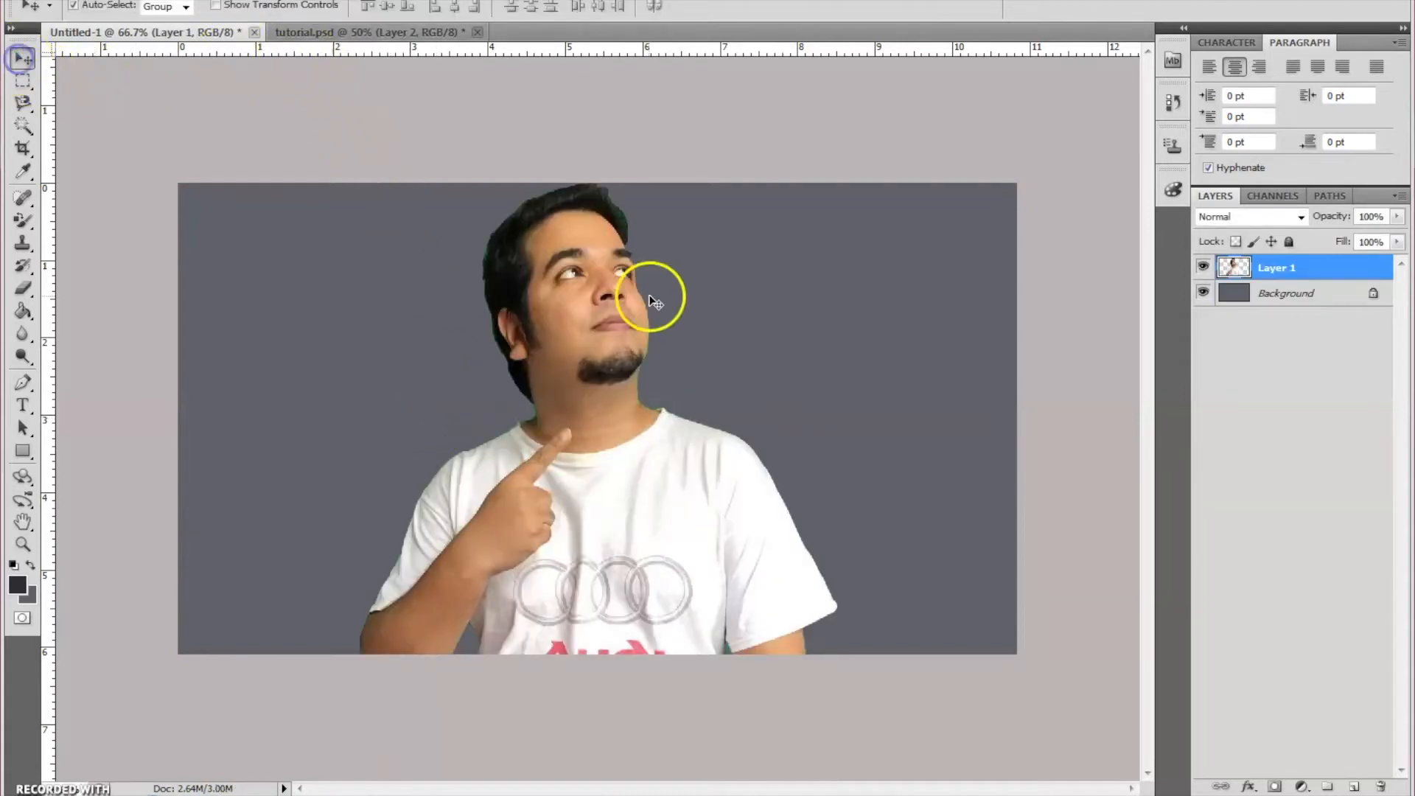
pyautogui.moveTo(482, 470); pyautogui.dragTo(342, 427)
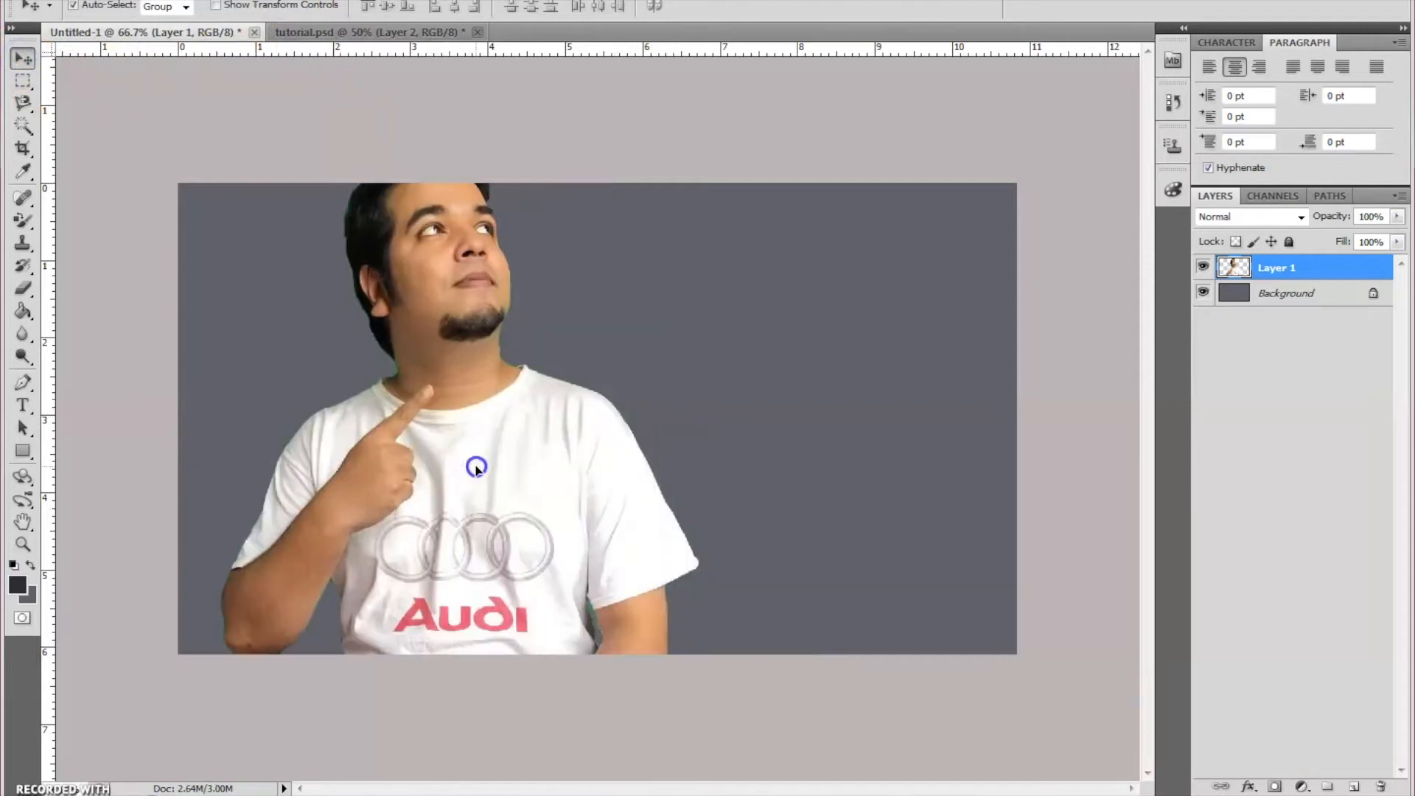
pyautogui.click(285, 7)
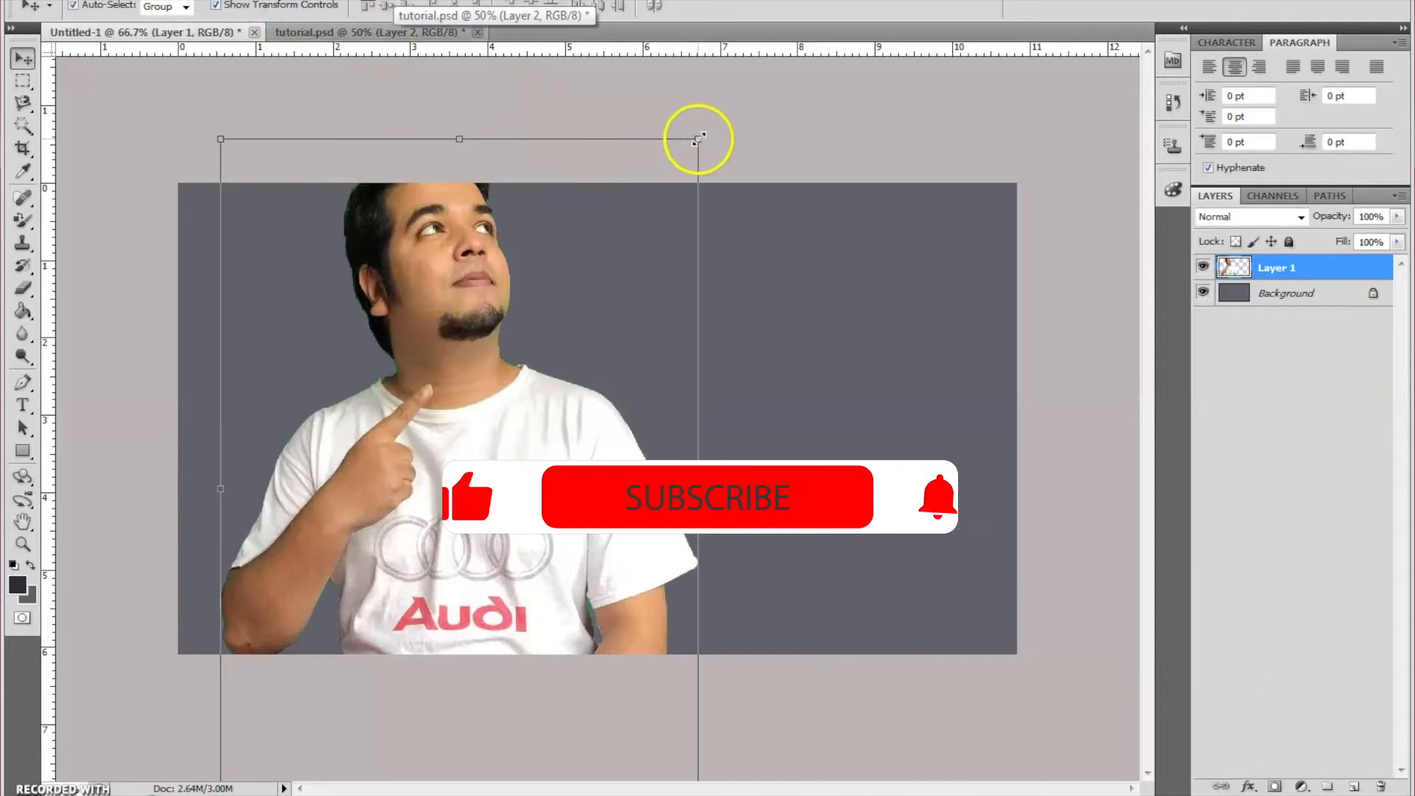
pyautogui.moveTo(684, 156); pyautogui.dragTo(594, 281)
pyautogui.moveTo(544, 545); pyautogui.dragTo(532, 428)
pyautogui.moveTo(585, 168); pyautogui.dragTo(565, 214)
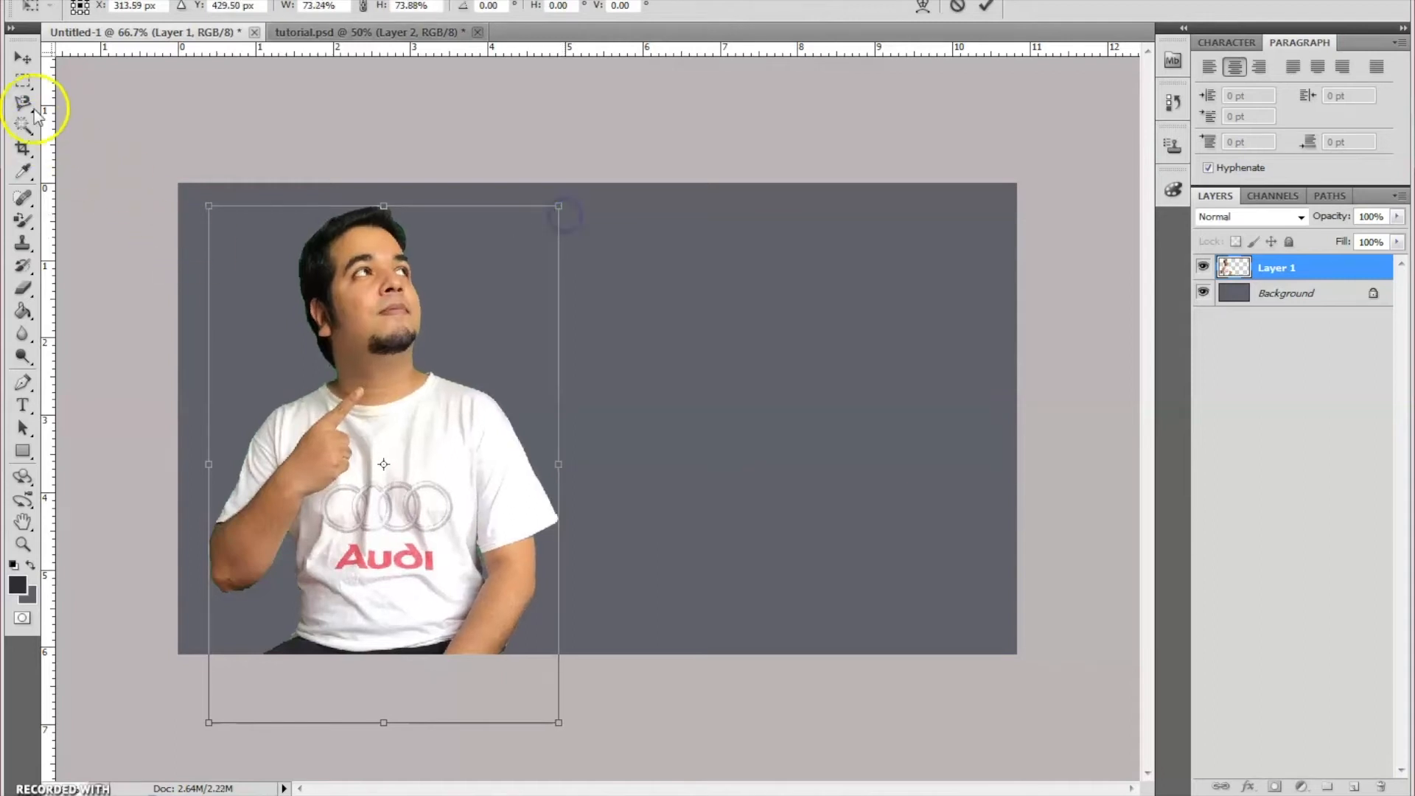
pyautogui.click(22, 57)
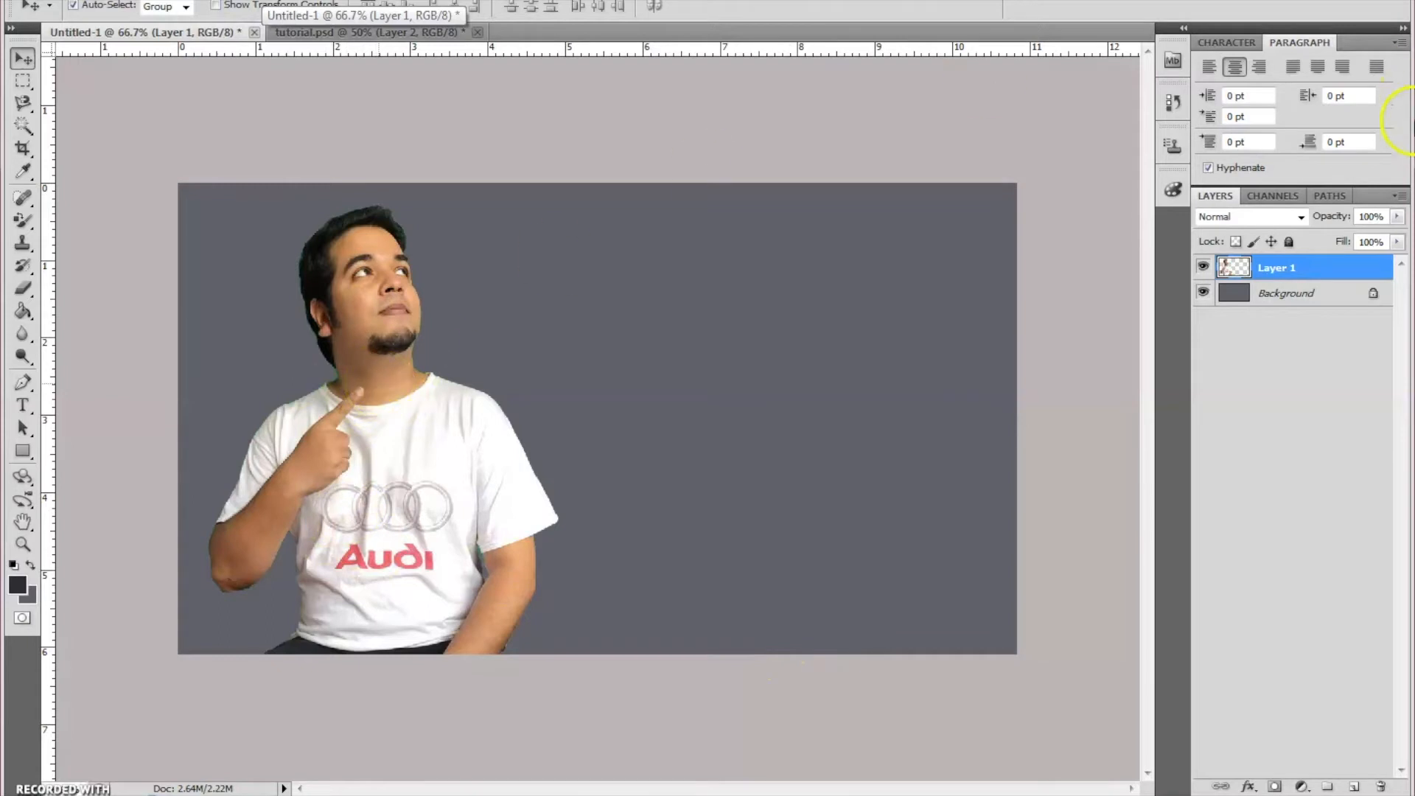
# - Add an outside stroke in off-white #eff5f5 to the man's layer and thicken it by a few pixels
pyautogui.doubleClick(1306, 267)
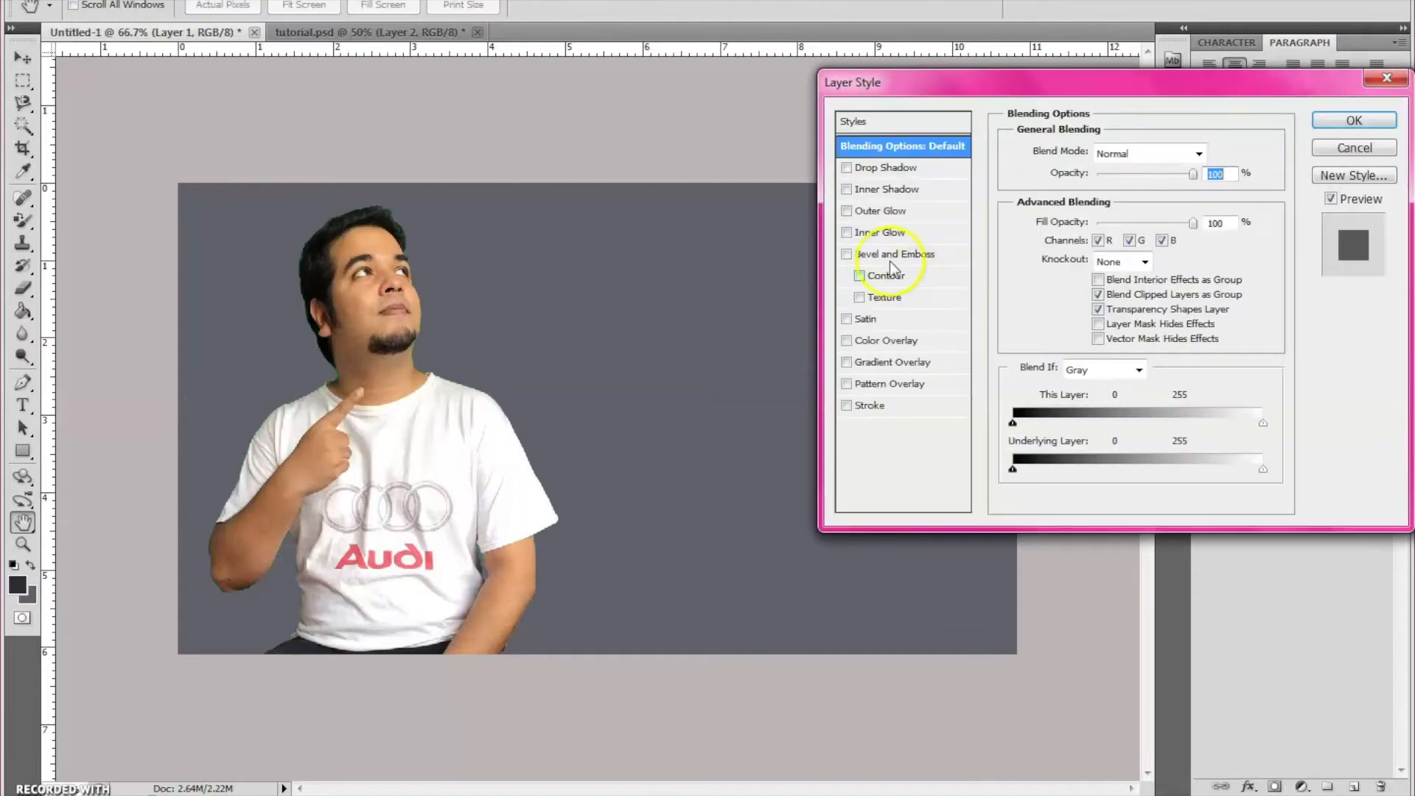
pyautogui.click(856, 408)
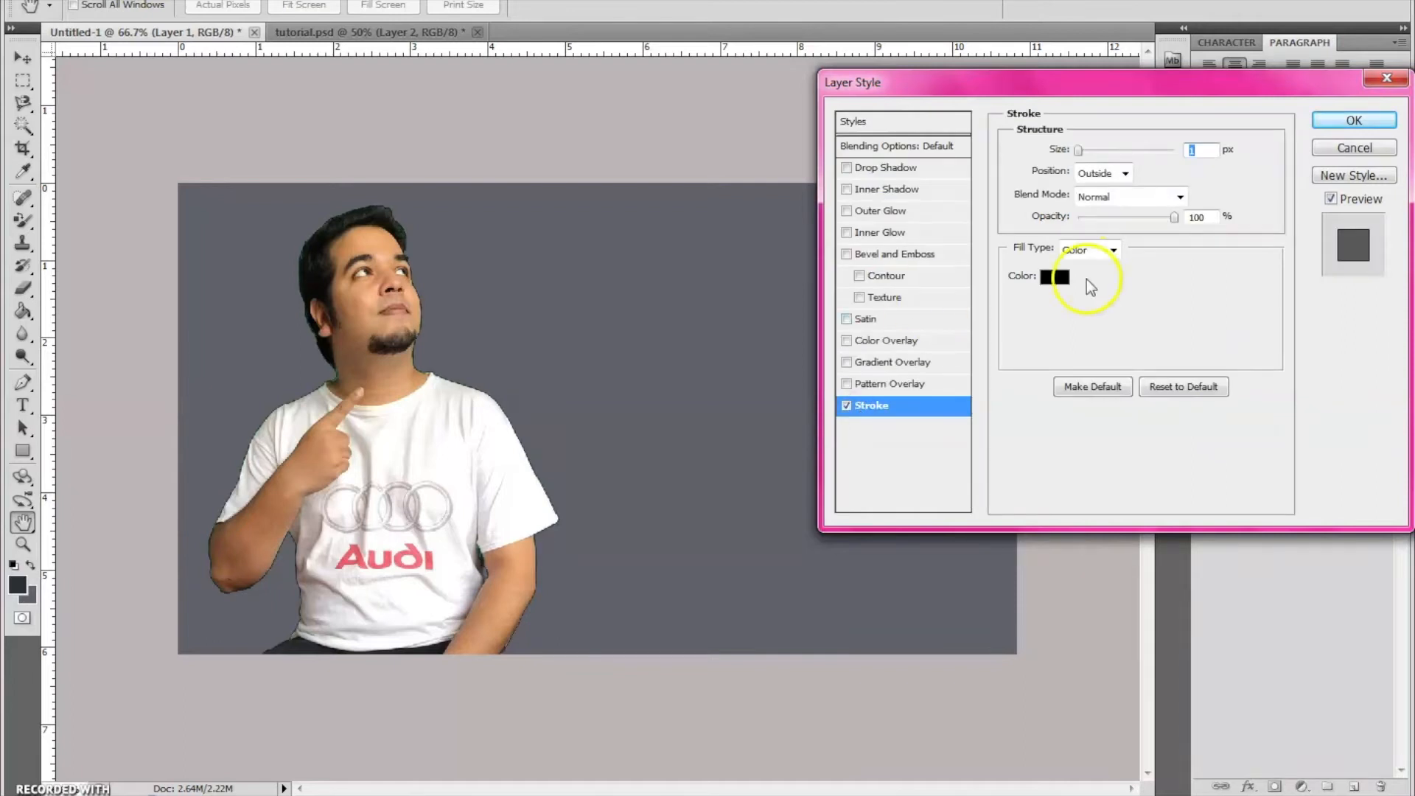
pyautogui.click(1059, 279)
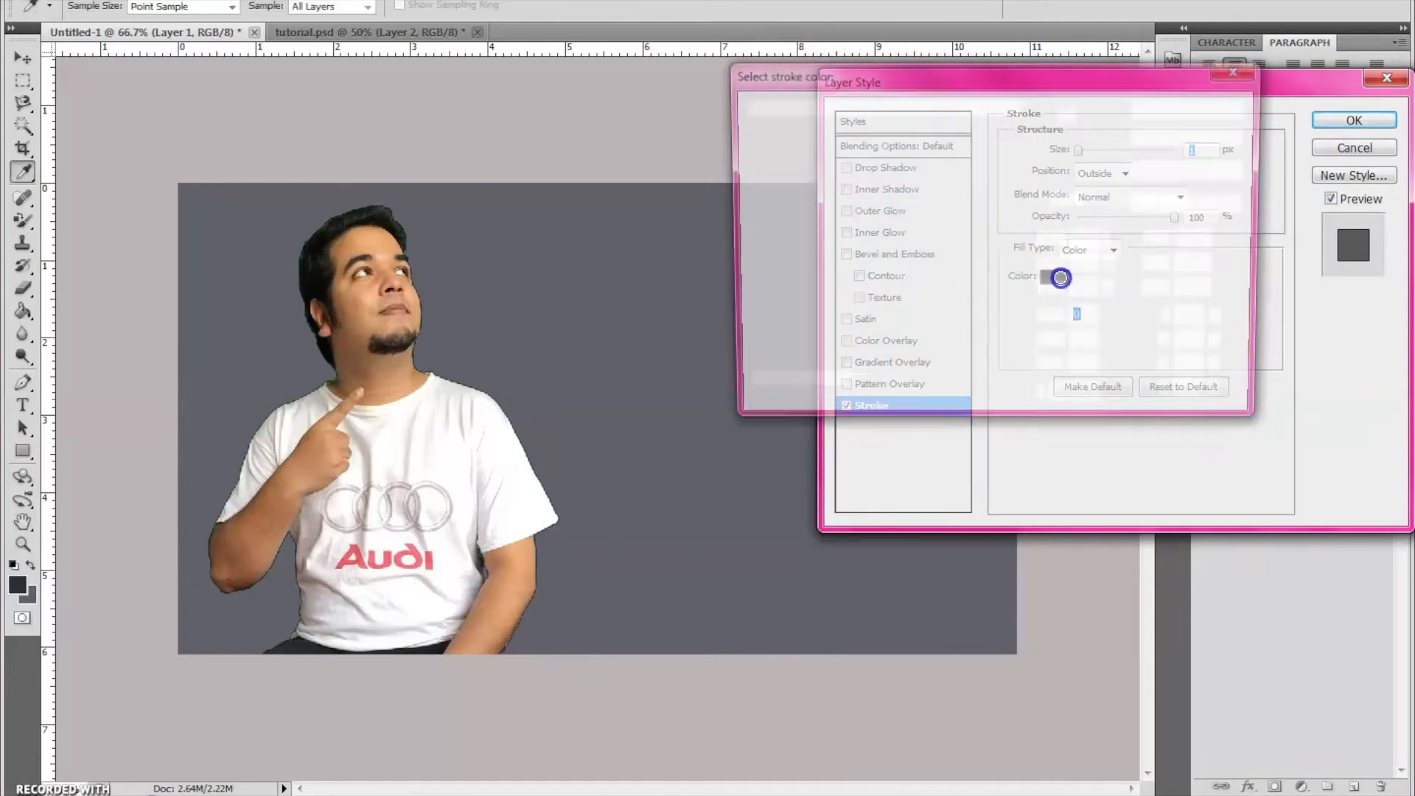
pyautogui.click(746, 129)
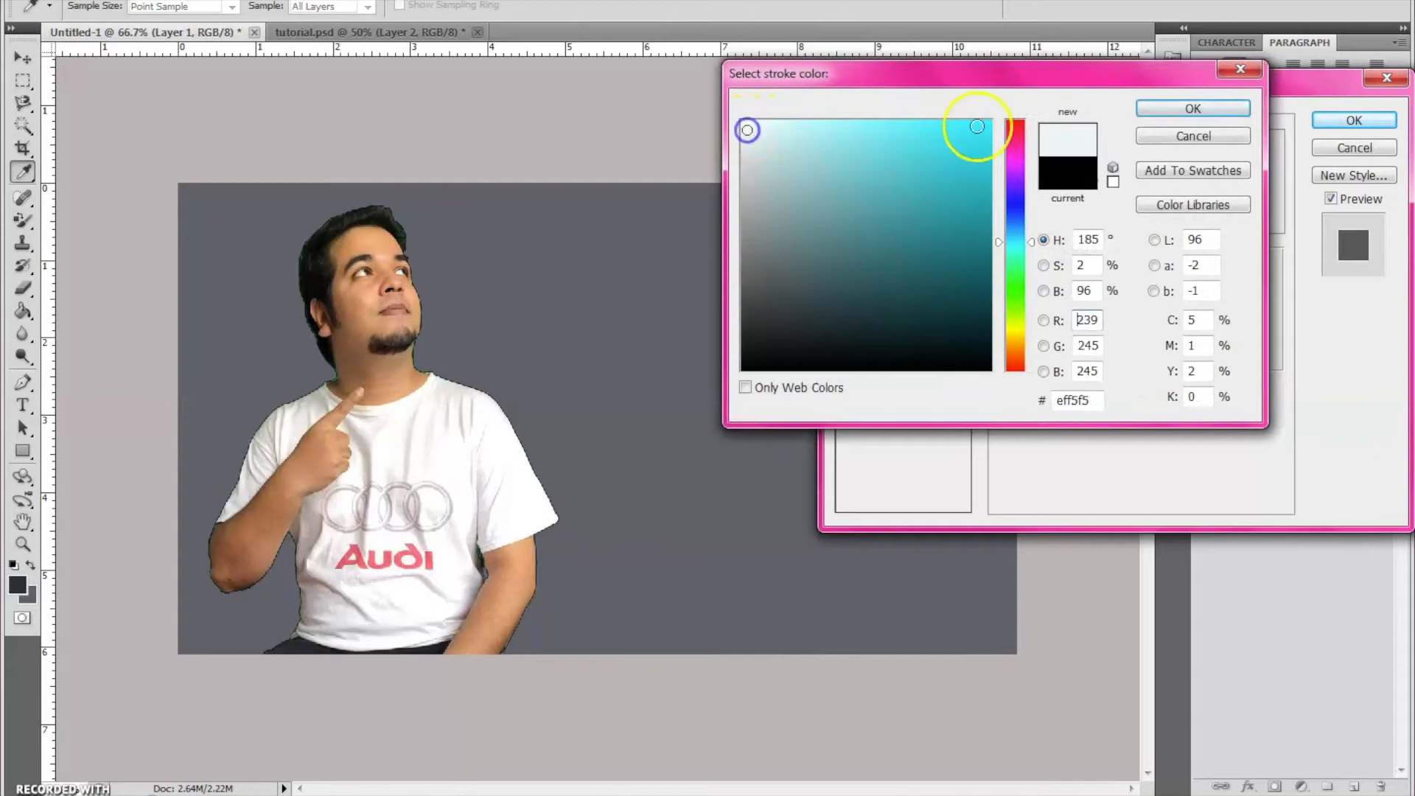
pyautogui.click(1192, 109)
pyautogui.moveTo(1079, 151); pyautogui.dragTo(1083, 157)
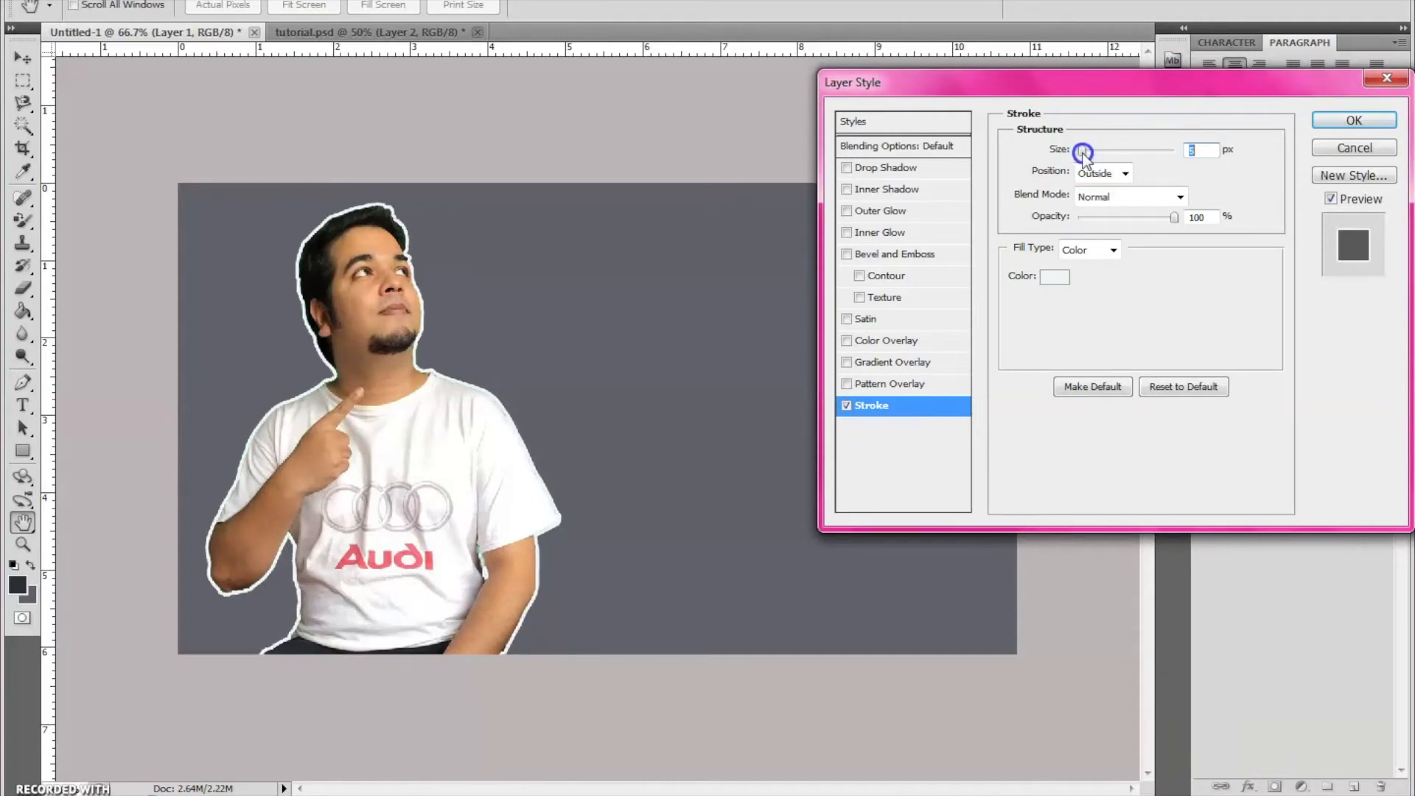
pyautogui.moveTo(1084, 157); pyautogui.dragTo(1085, 157)
pyautogui.click(1343, 124)
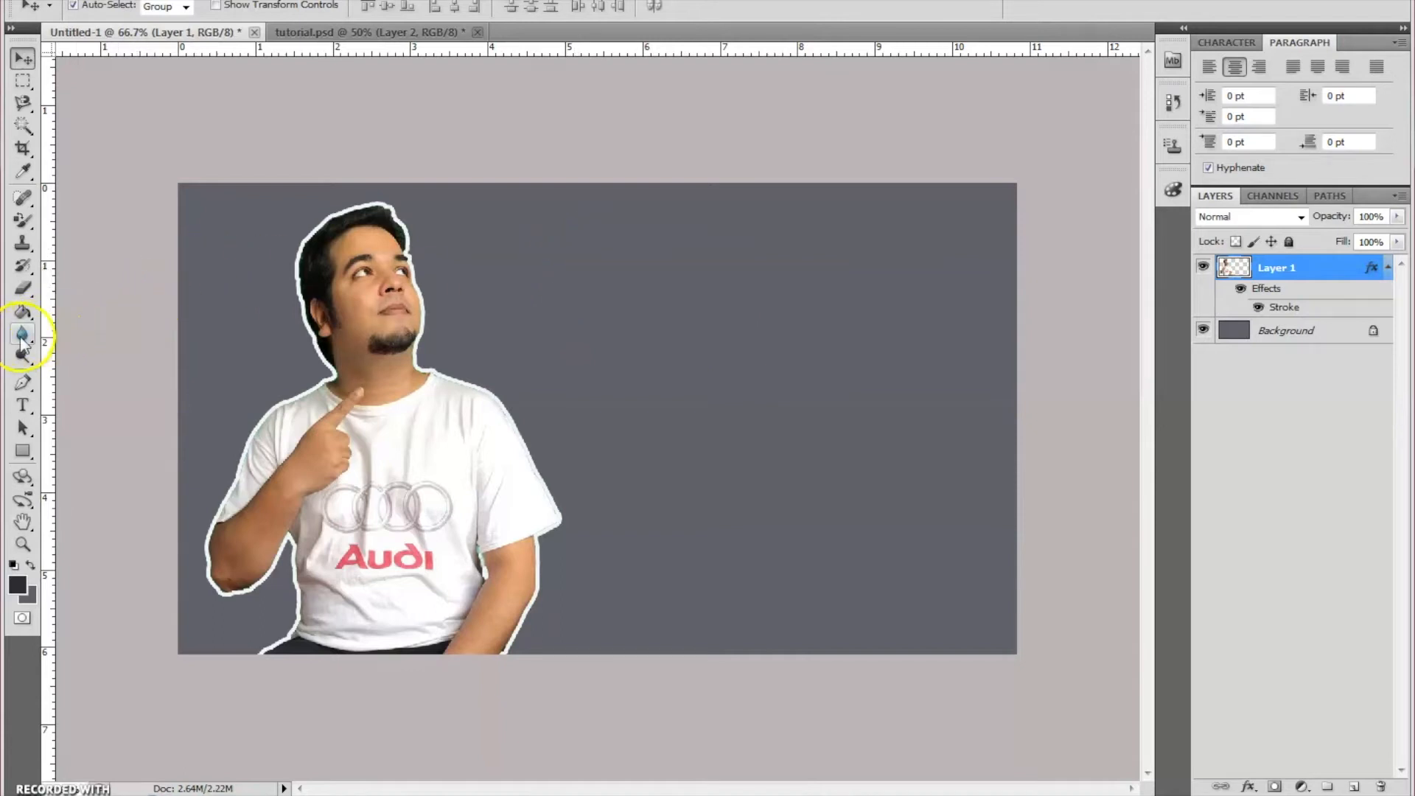
# - On a new layer, draw a wide blue #3c51f5 rectangle and position it in the canvas's upper right, beside the man's head
pyautogui.click(1352, 786)
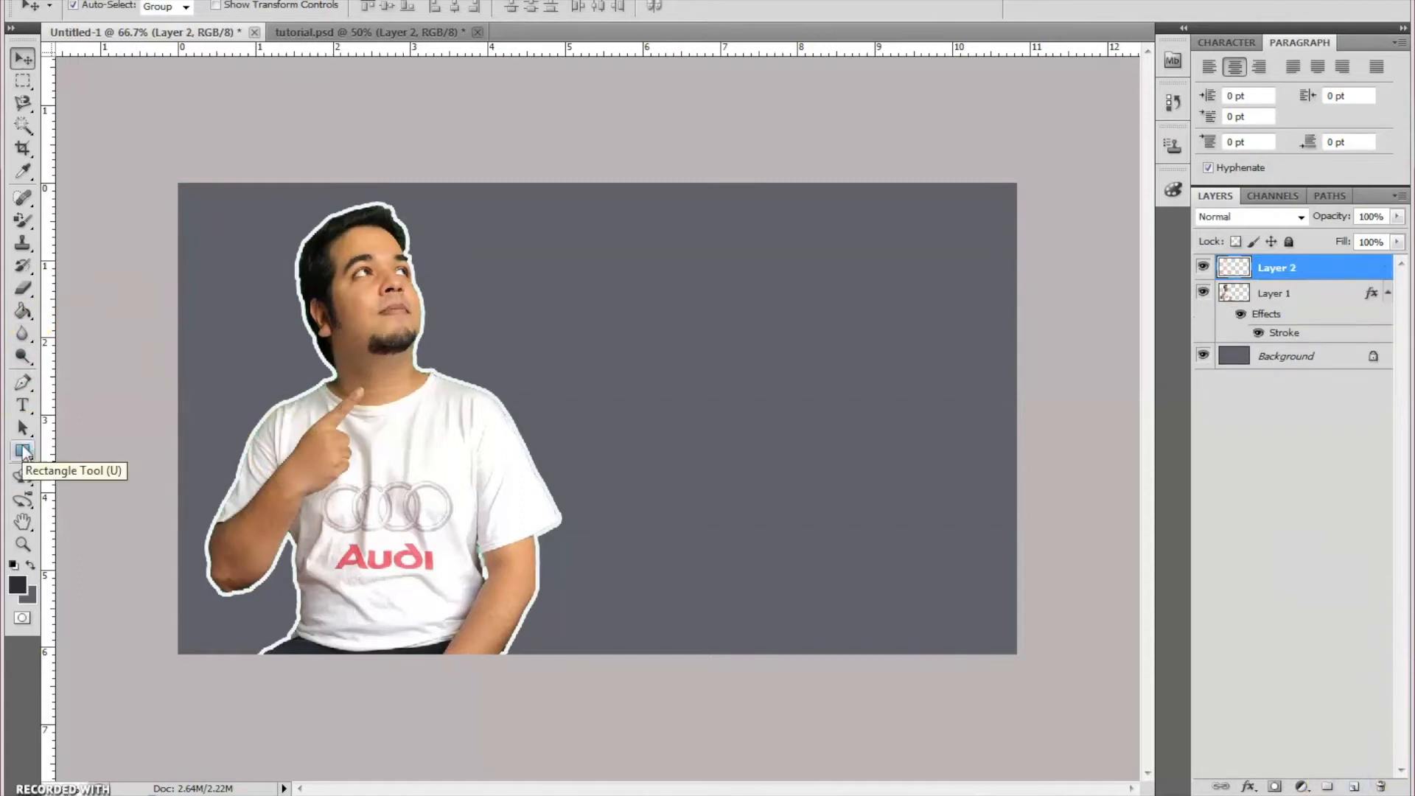
pyautogui.keyDown('alt'); pyautogui.click(27, 455); pyautogui.keyUp('alt')
pyautogui.keyDown('alt'); pyautogui.click(26, 453); pyautogui.keyUp('alt')
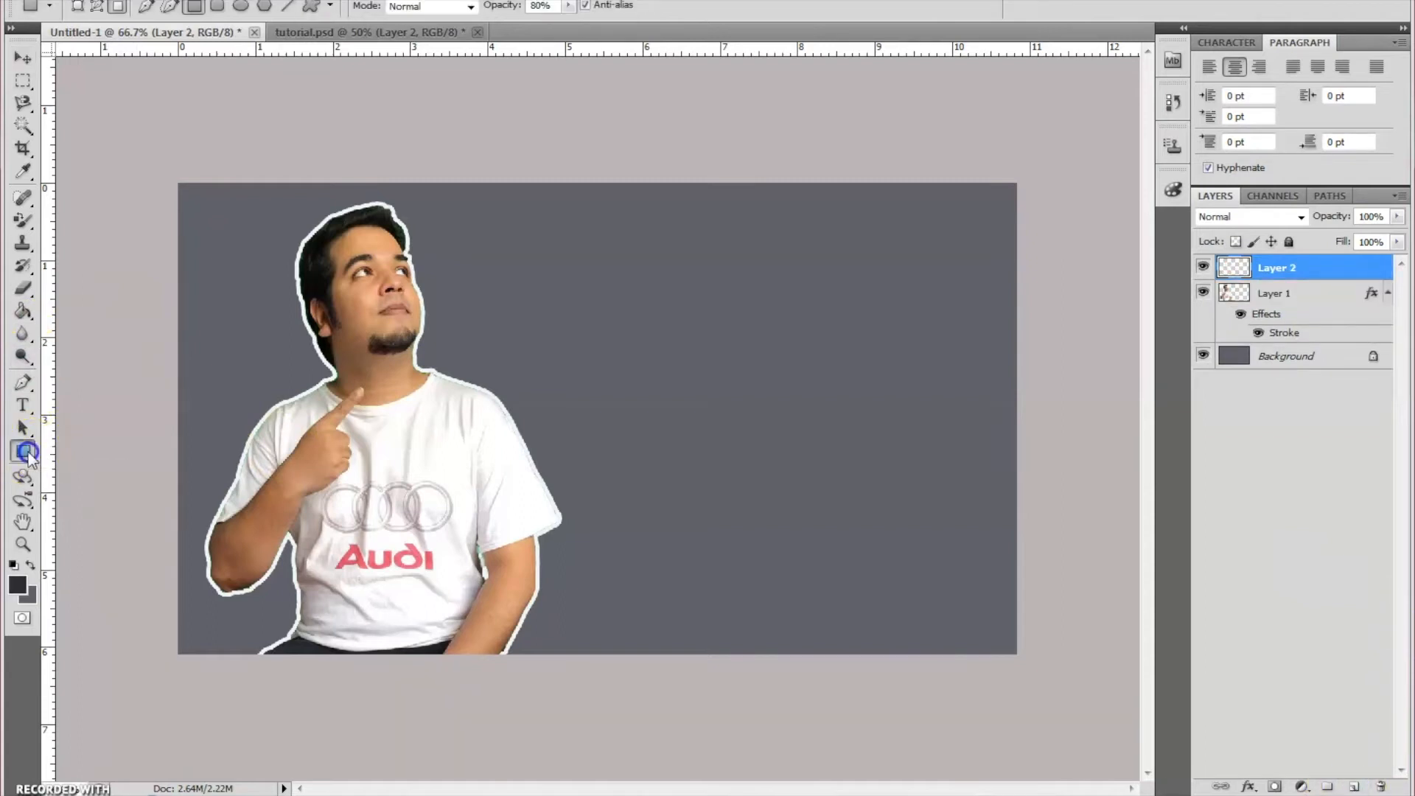
pyautogui.click(17, 585)
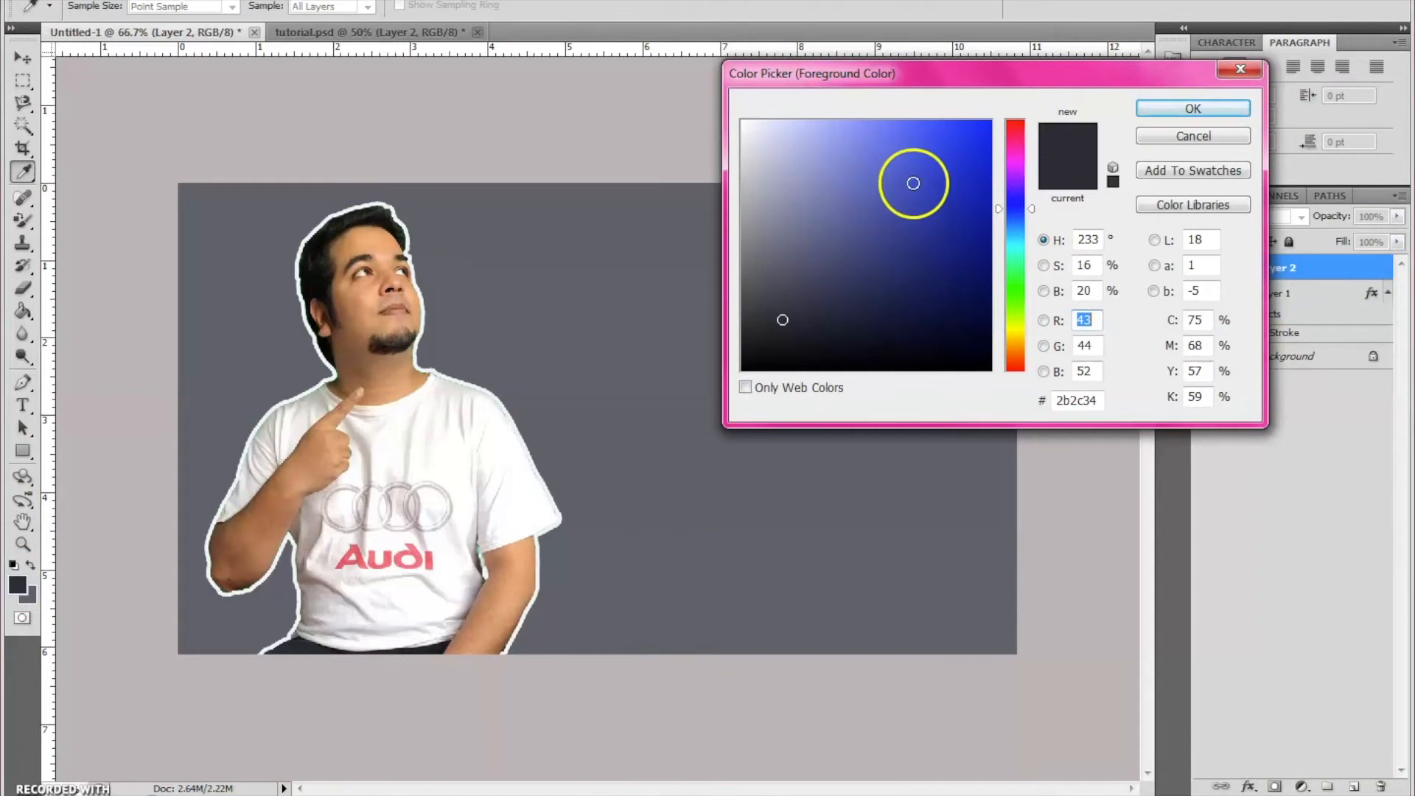
pyautogui.click(922, 199)
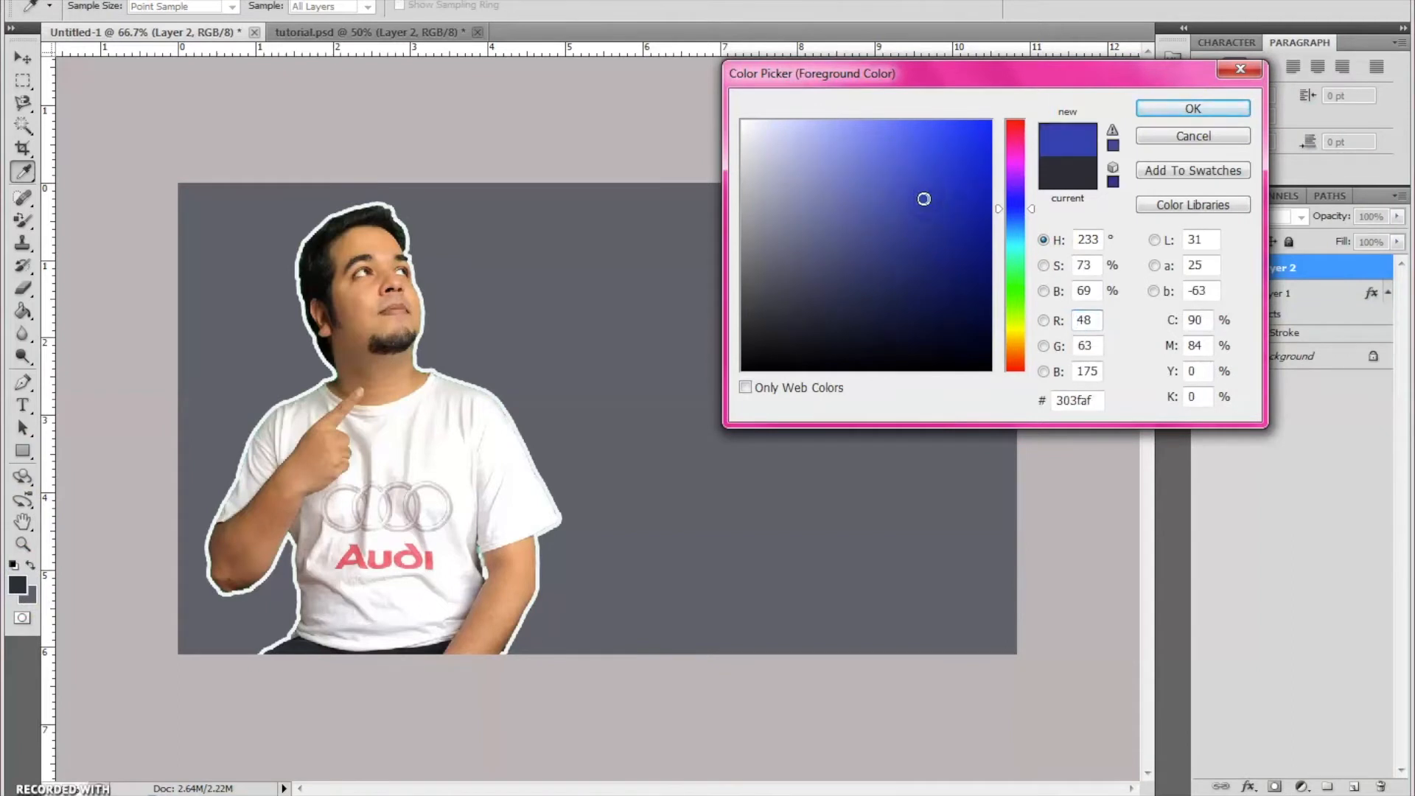
pyautogui.click(931, 130)
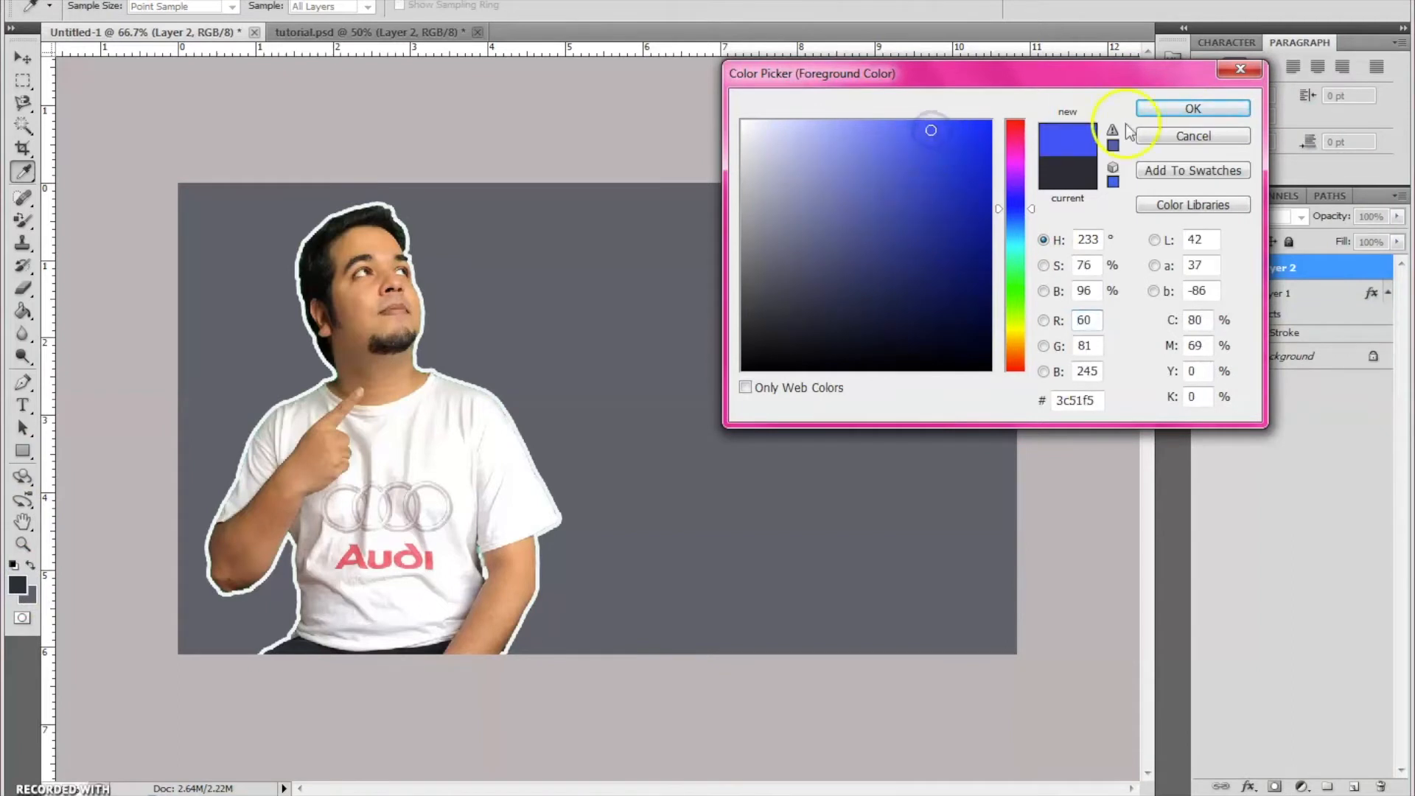
pyautogui.click(1153, 112)
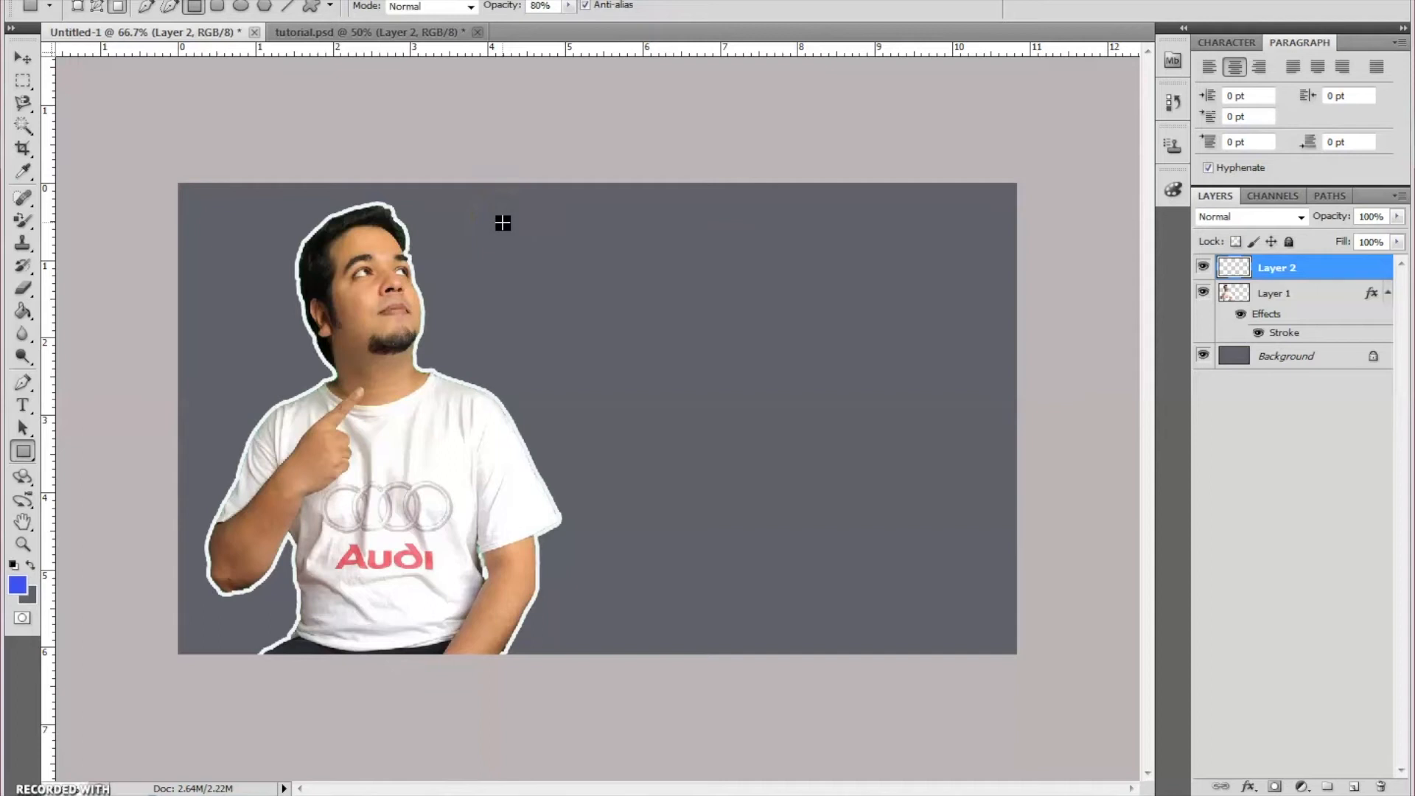
pyautogui.moveTo(503, 222); pyautogui.dragTo(1061, 401)
pyautogui.click(23, 58)
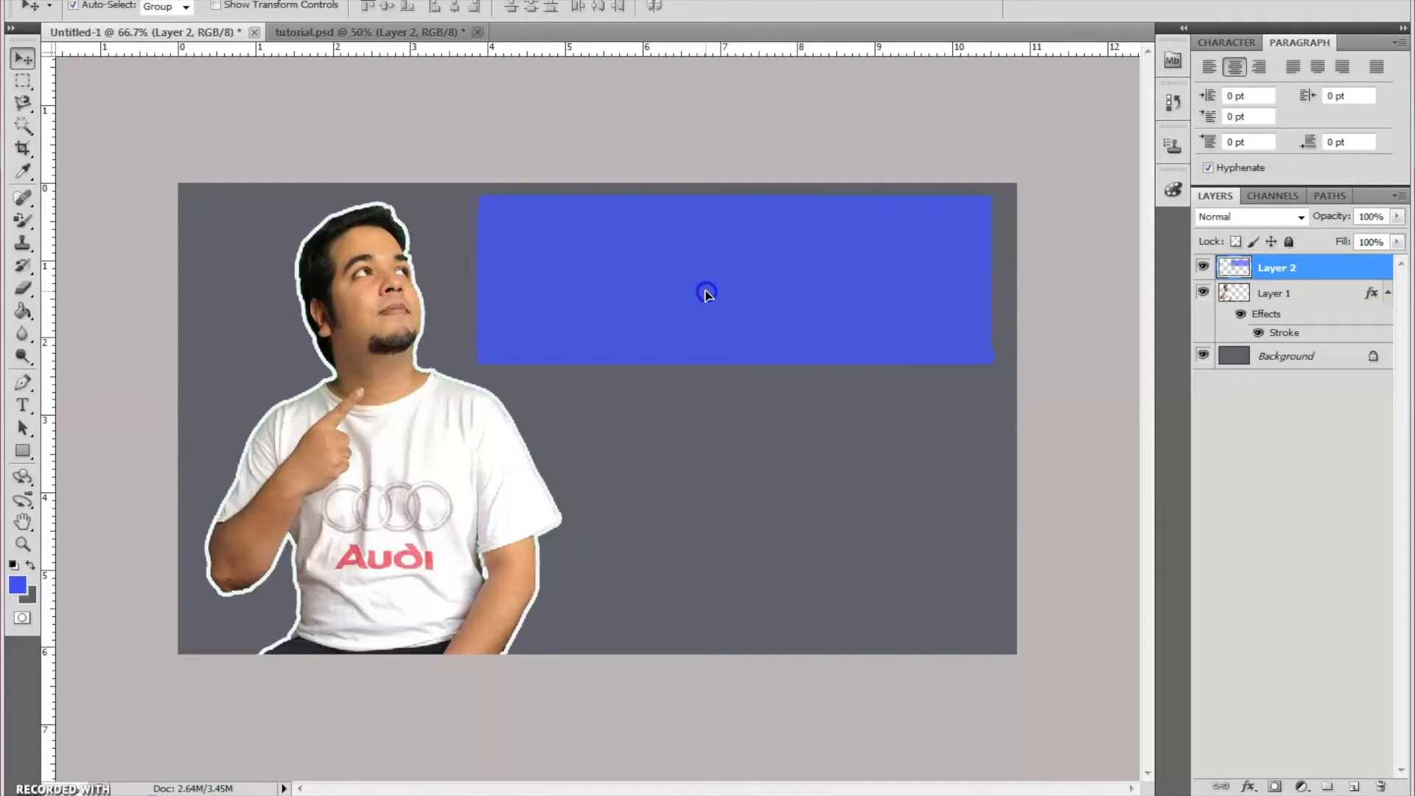
# - Shift the outlined man slightly down and to the left on the canvas
pyautogui.click(391, 324)
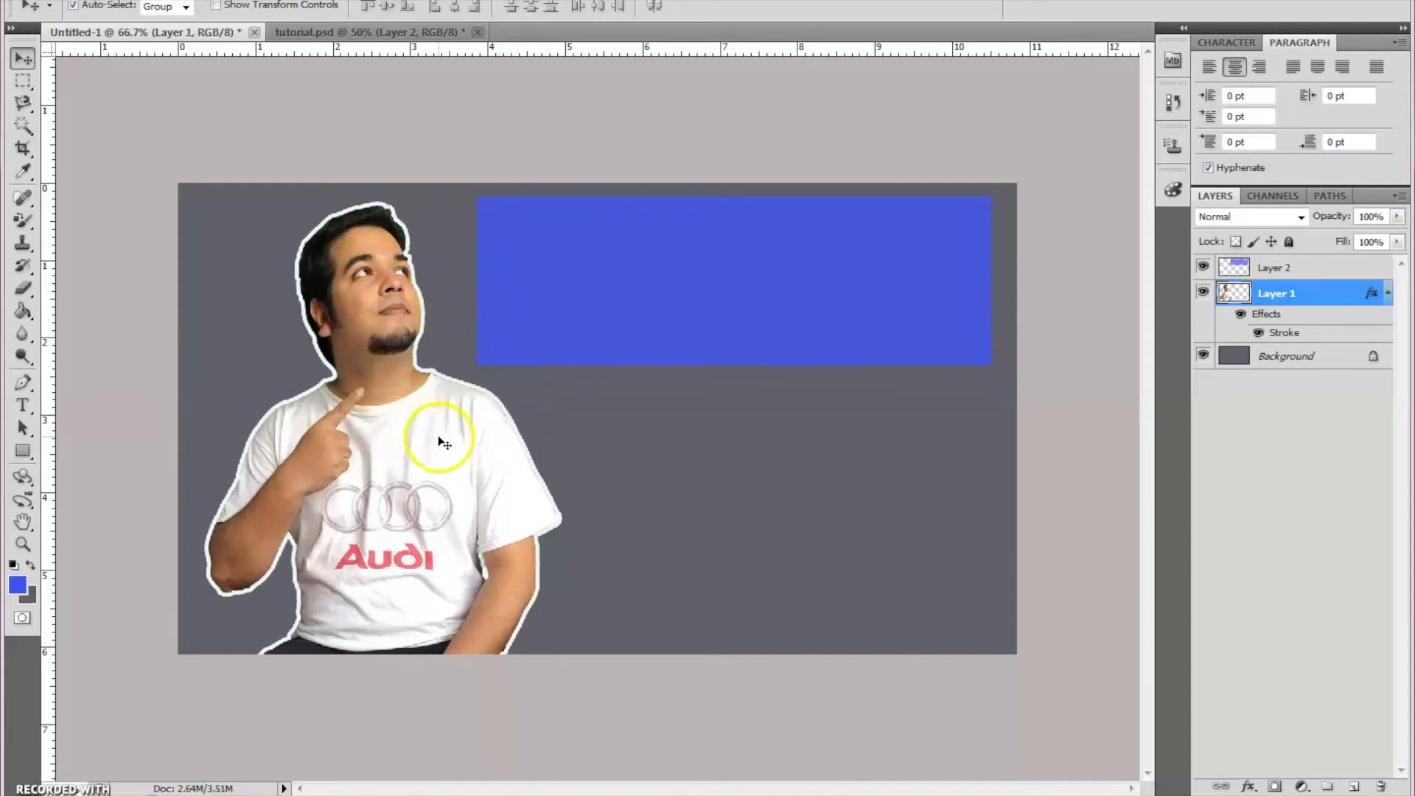
pyautogui.moveTo(442, 442); pyautogui.dragTo(429, 461)
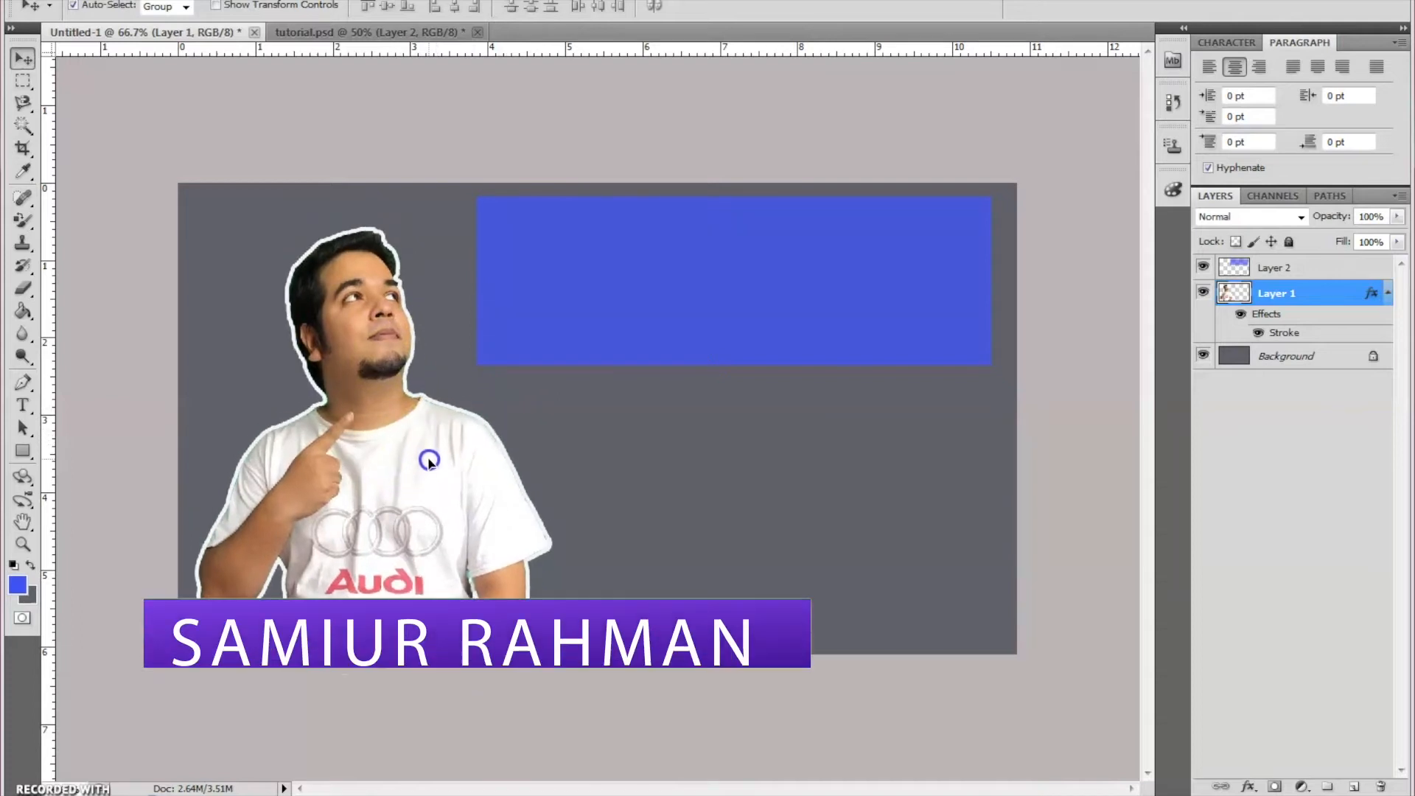
# - Start a new text layer in the Bungee font on the blue rectangle
pyautogui.click(632, 320)
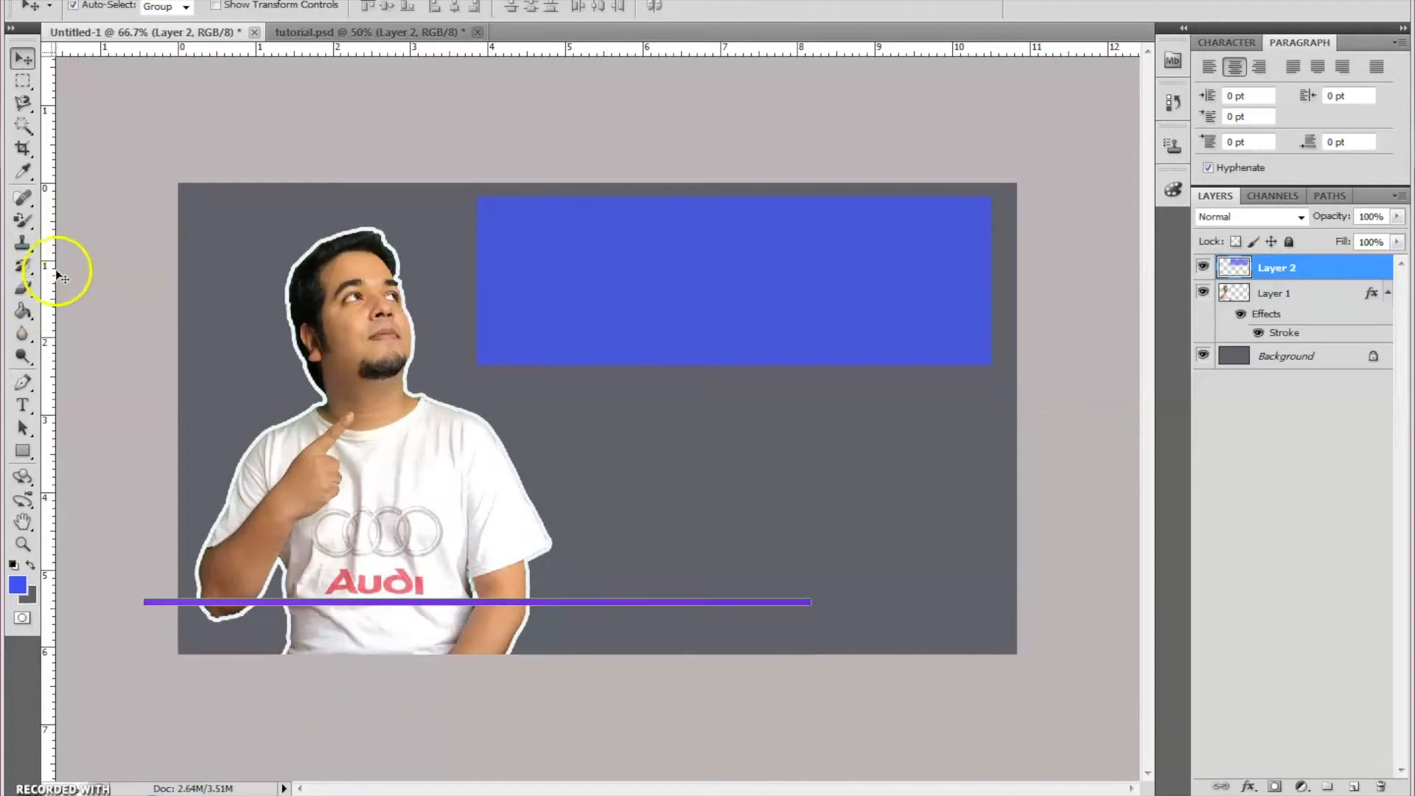
pyautogui.click(23, 405)
pyautogui.click(231, 6)
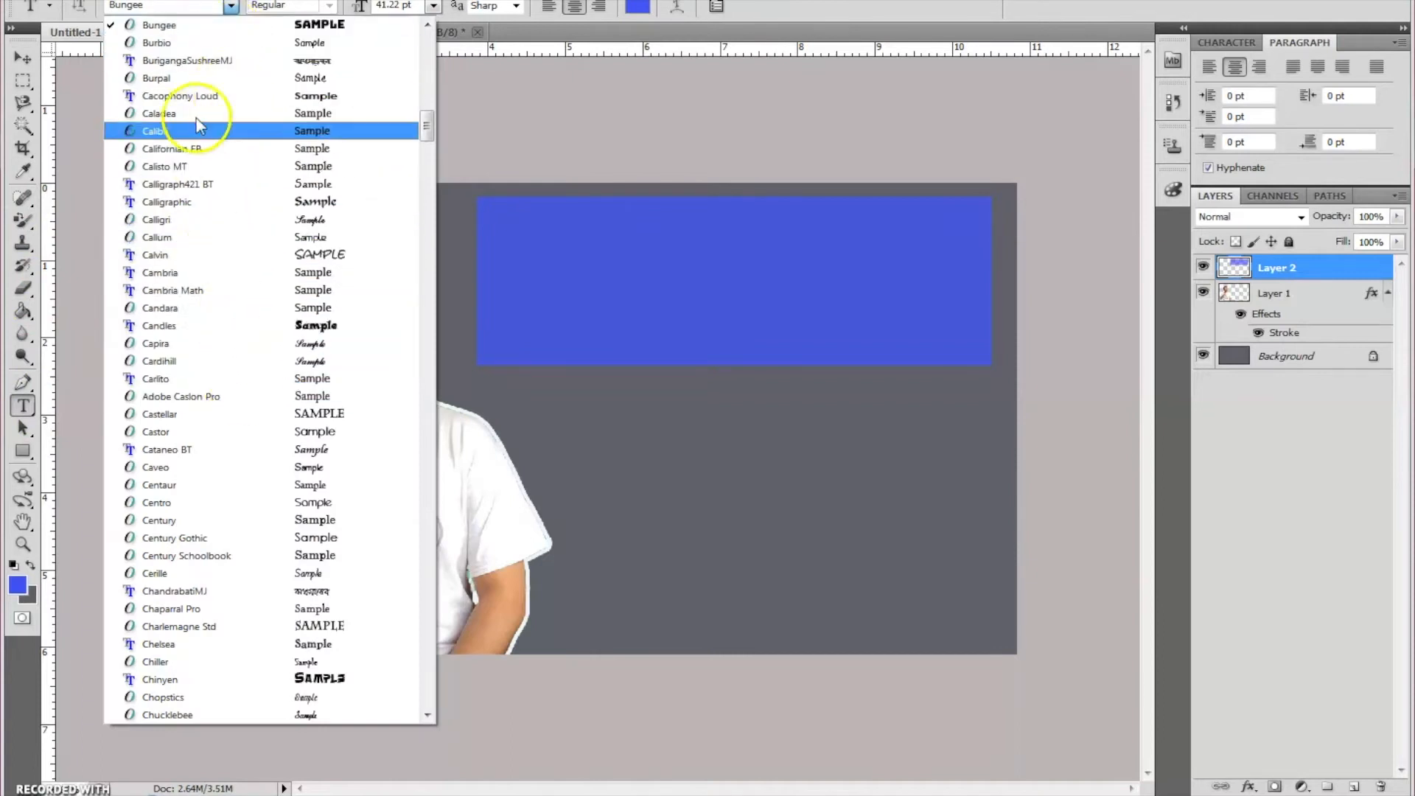
pyautogui.click(332, 25)
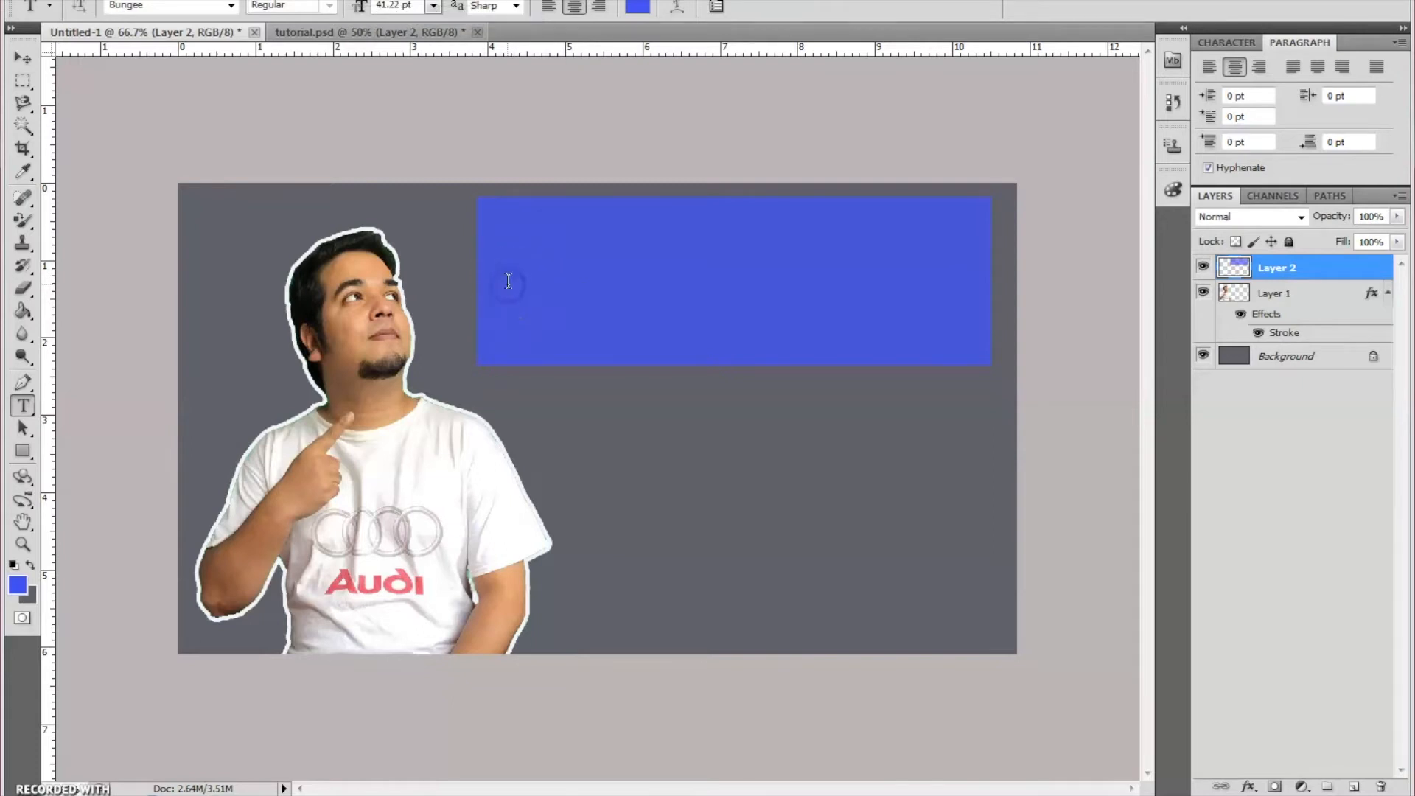
pyautogui.click(508, 283)
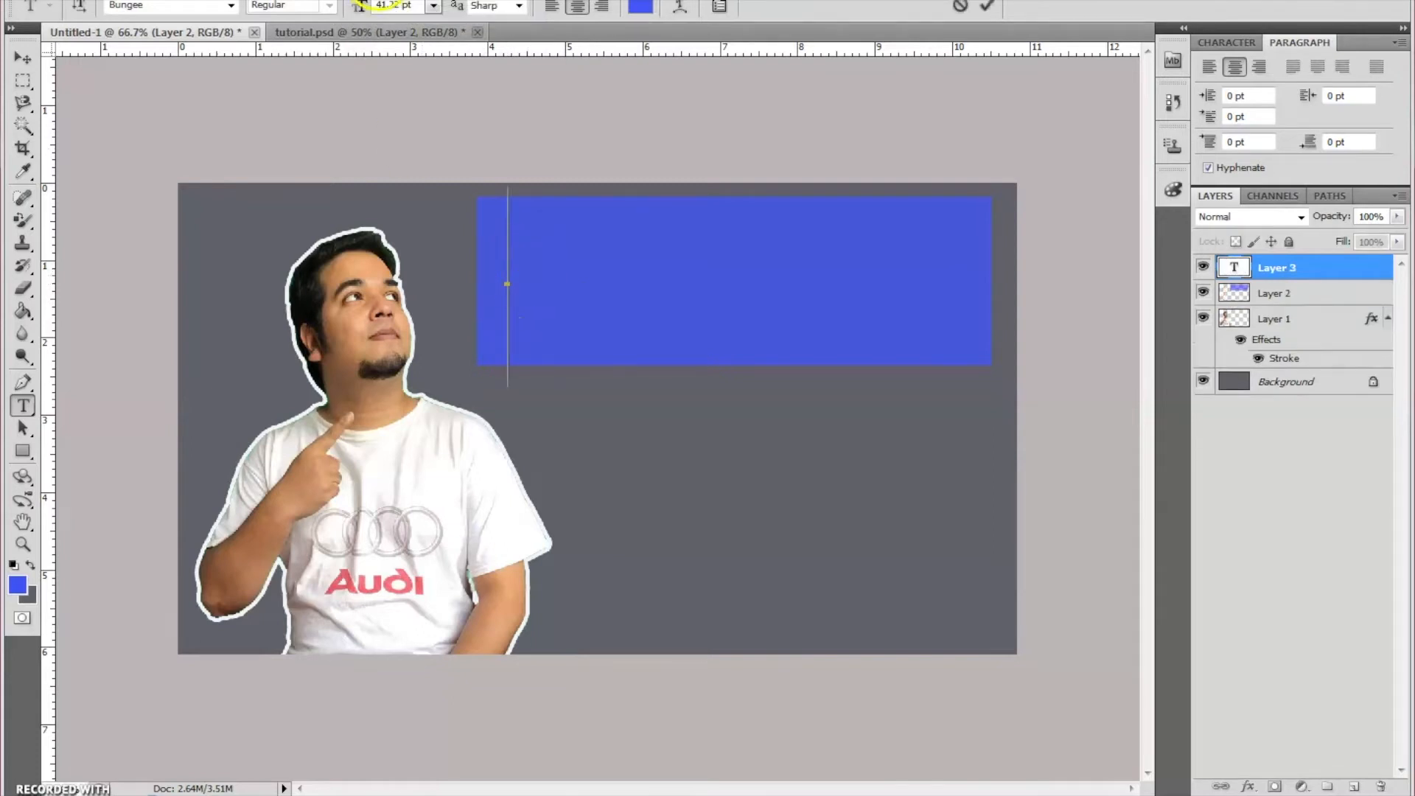
# - Set the text colour to off-white and the size to 18 pt, and enter the title "easy custom thumbnail"
pyautogui.moveTo(361, 4); pyautogui.dragTo(346, 6)
pyautogui.click(18, 582)
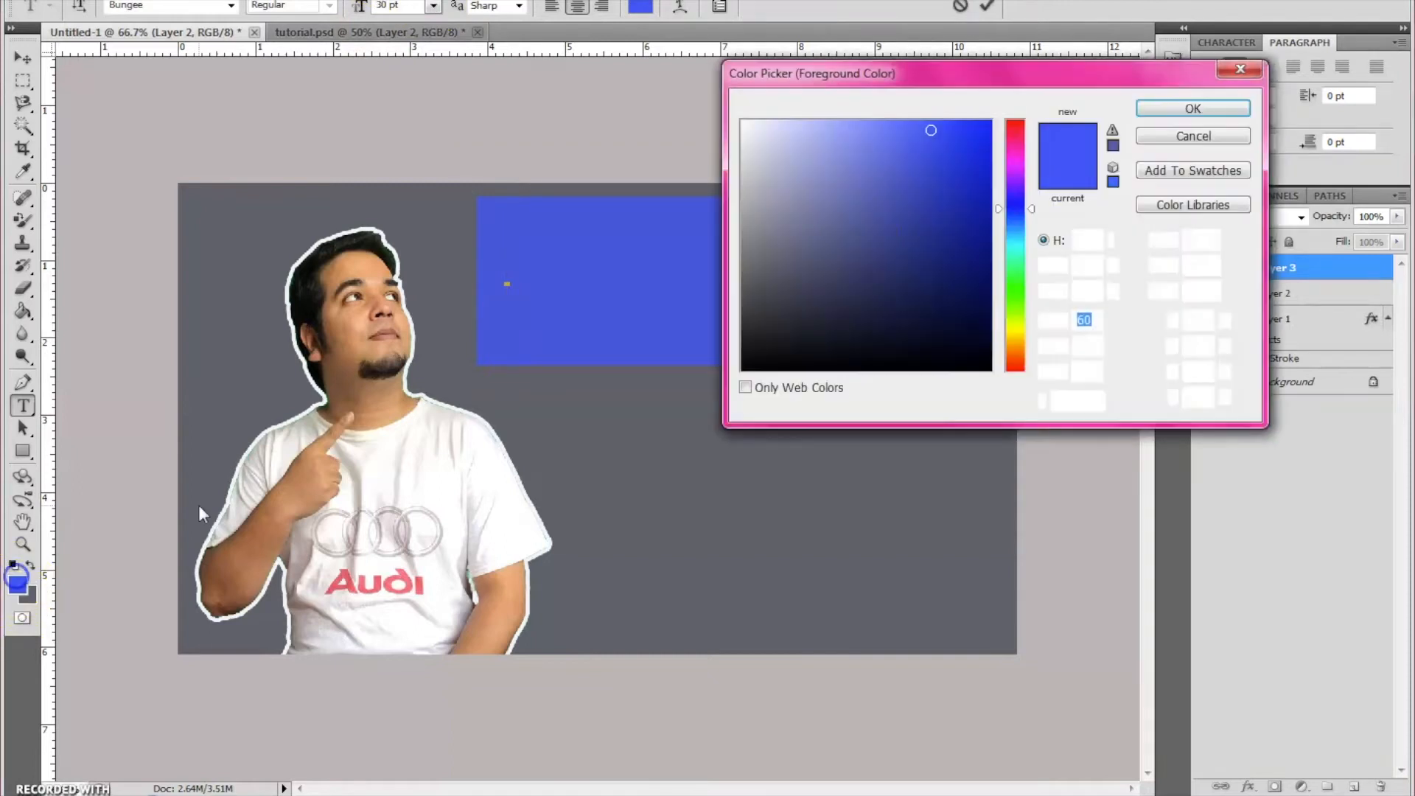
pyautogui.click(745, 127)
pyautogui.click(1192, 109)
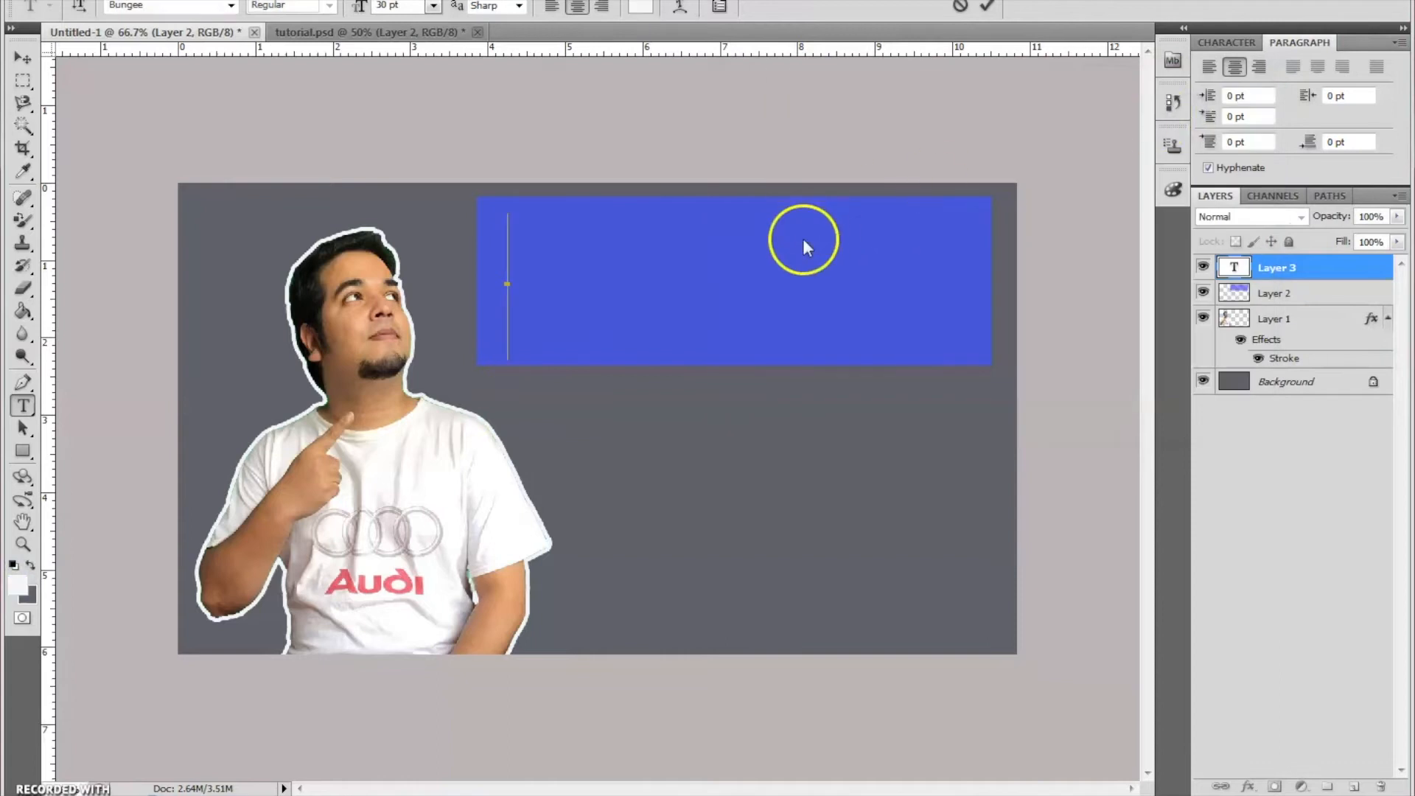
pyautogui.click(433, 6)
pyautogui.click(448, 253)
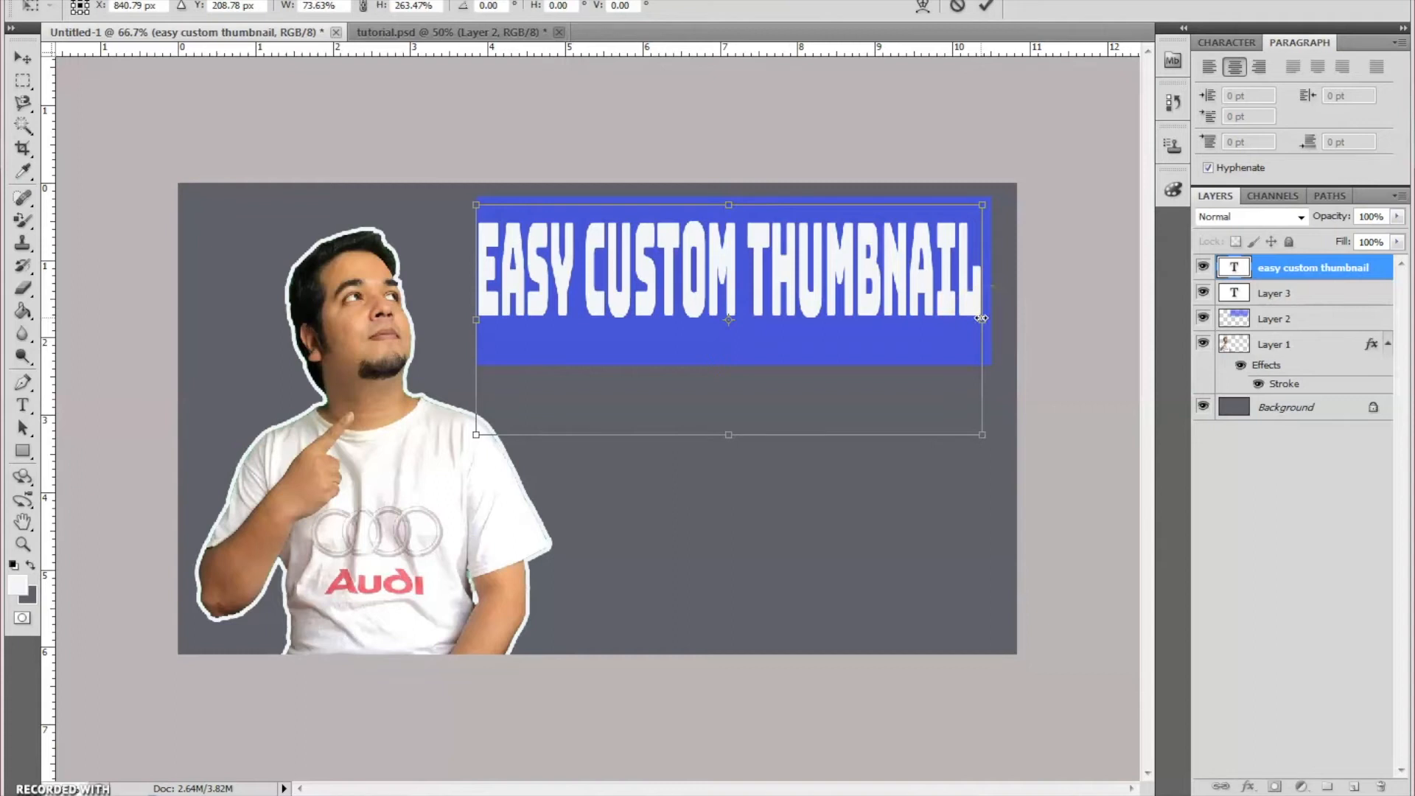
# - Stretch the title to about 75% width and 303% height so it spans the blue rectangle, and apply the transformation
pyautogui.moveTo(982, 318); pyautogui.dragTo(986, 318)
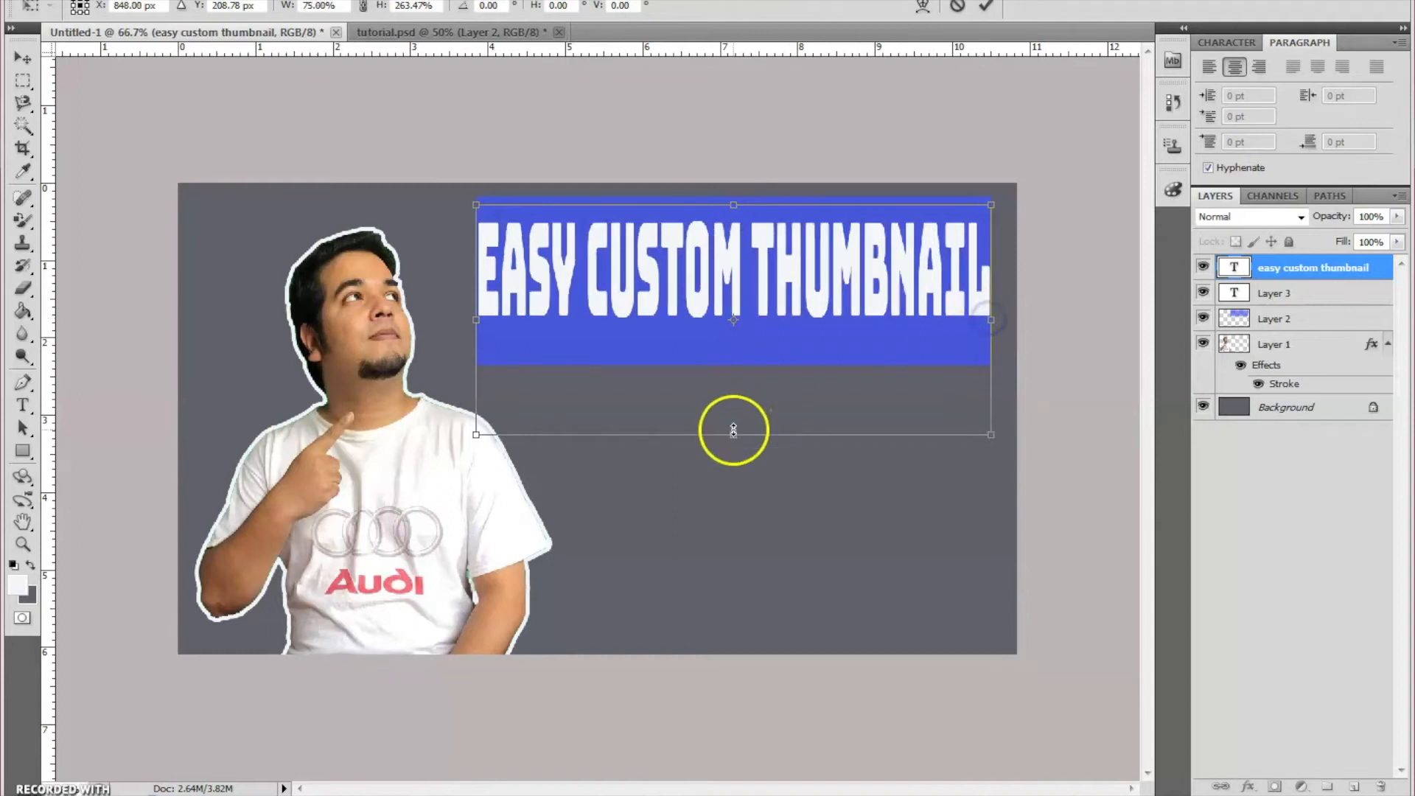
pyautogui.moveTo(733, 434); pyautogui.dragTo(735, 467)
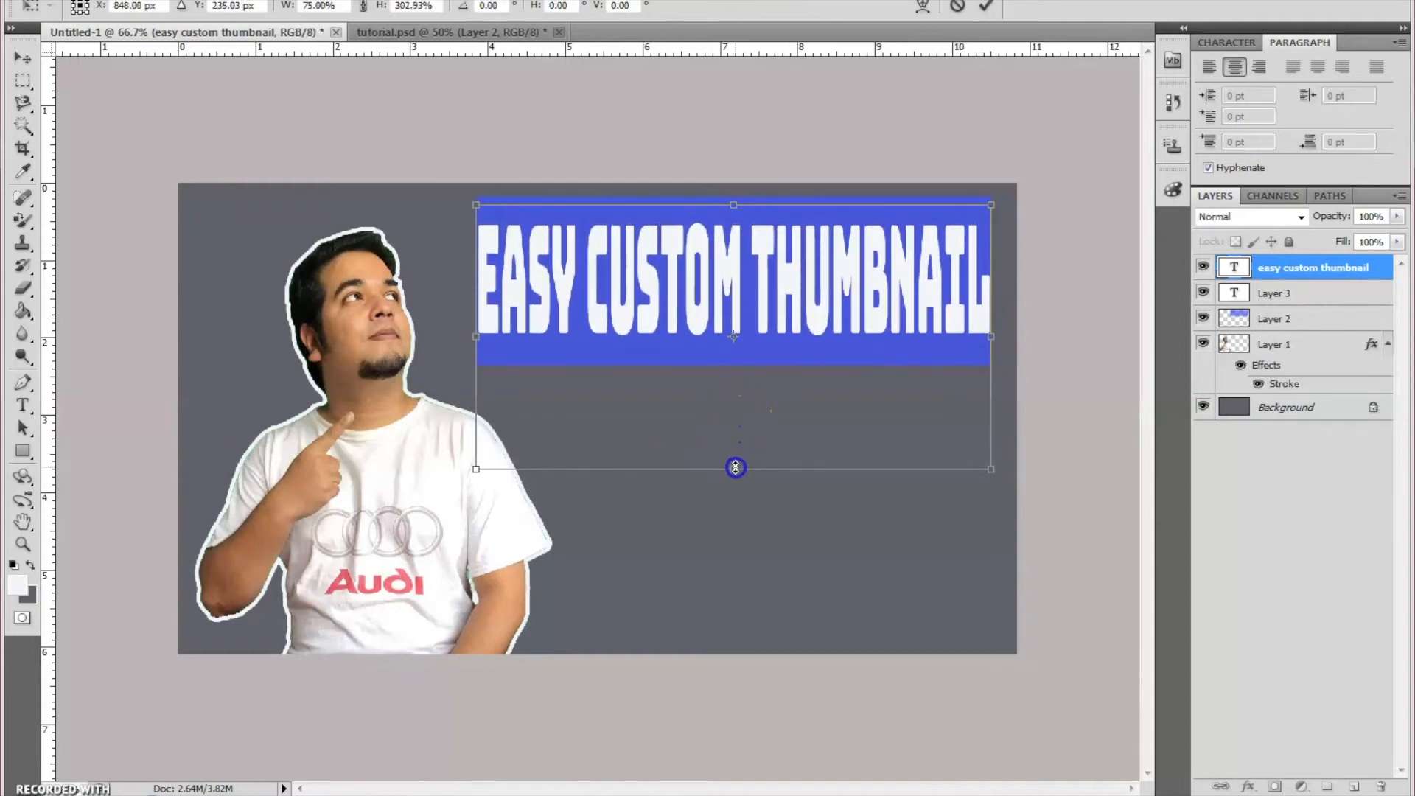
pyautogui.click(23, 57)
pyautogui.click(621, 281)
pyautogui.click(246, 11)
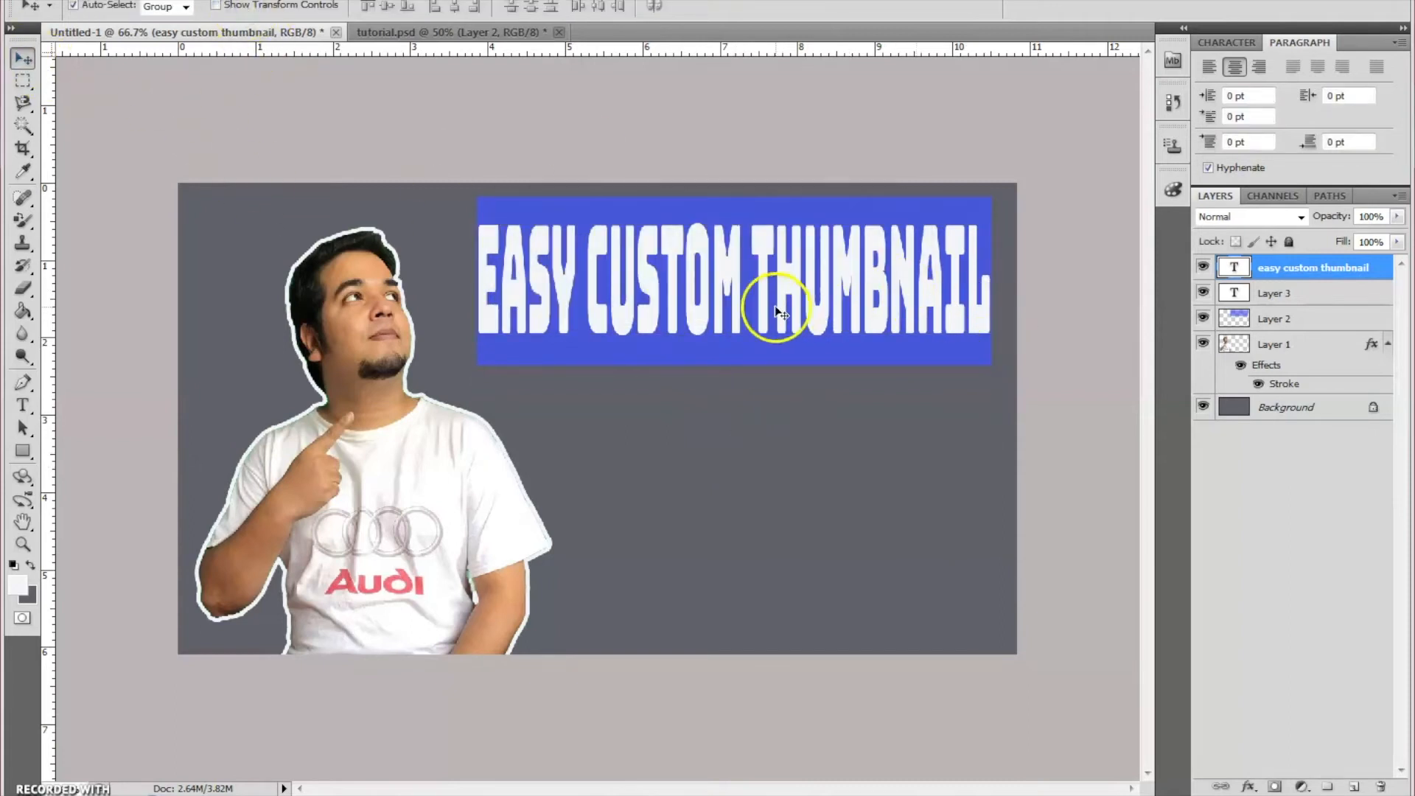
# - Widen the blue rectangle behind the title to about 112%, extending it on both sides, and apply the transformation
pyautogui.click(1279, 328)
pyautogui.click(242, 11)
pyautogui.moveTo(474, 283); pyautogui.dragTo(412, 286)
pyautogui.moveTo(993, 284); pyautogui.dragTo(1011, 288)
pyautogui.press('v')
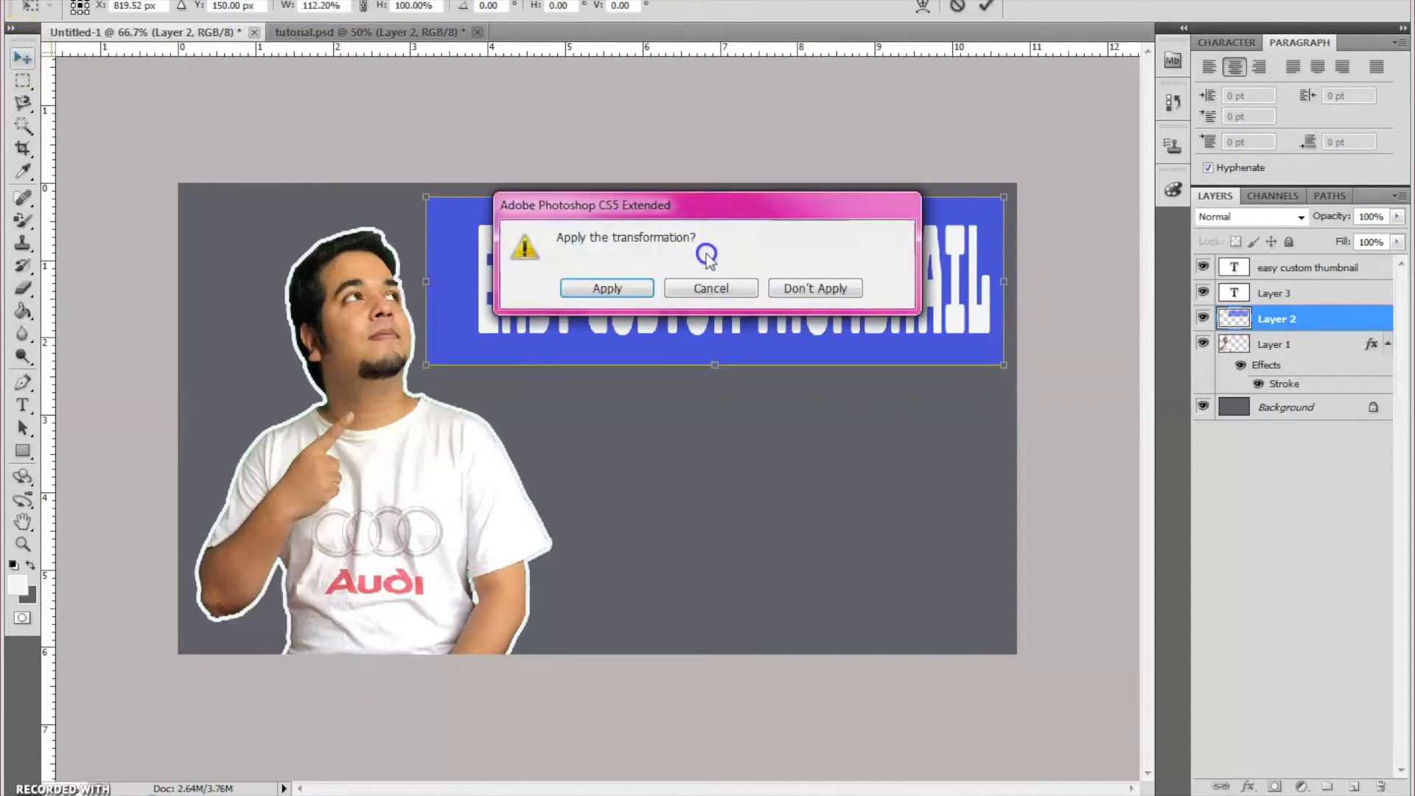
pyautogui.click(631, 293)
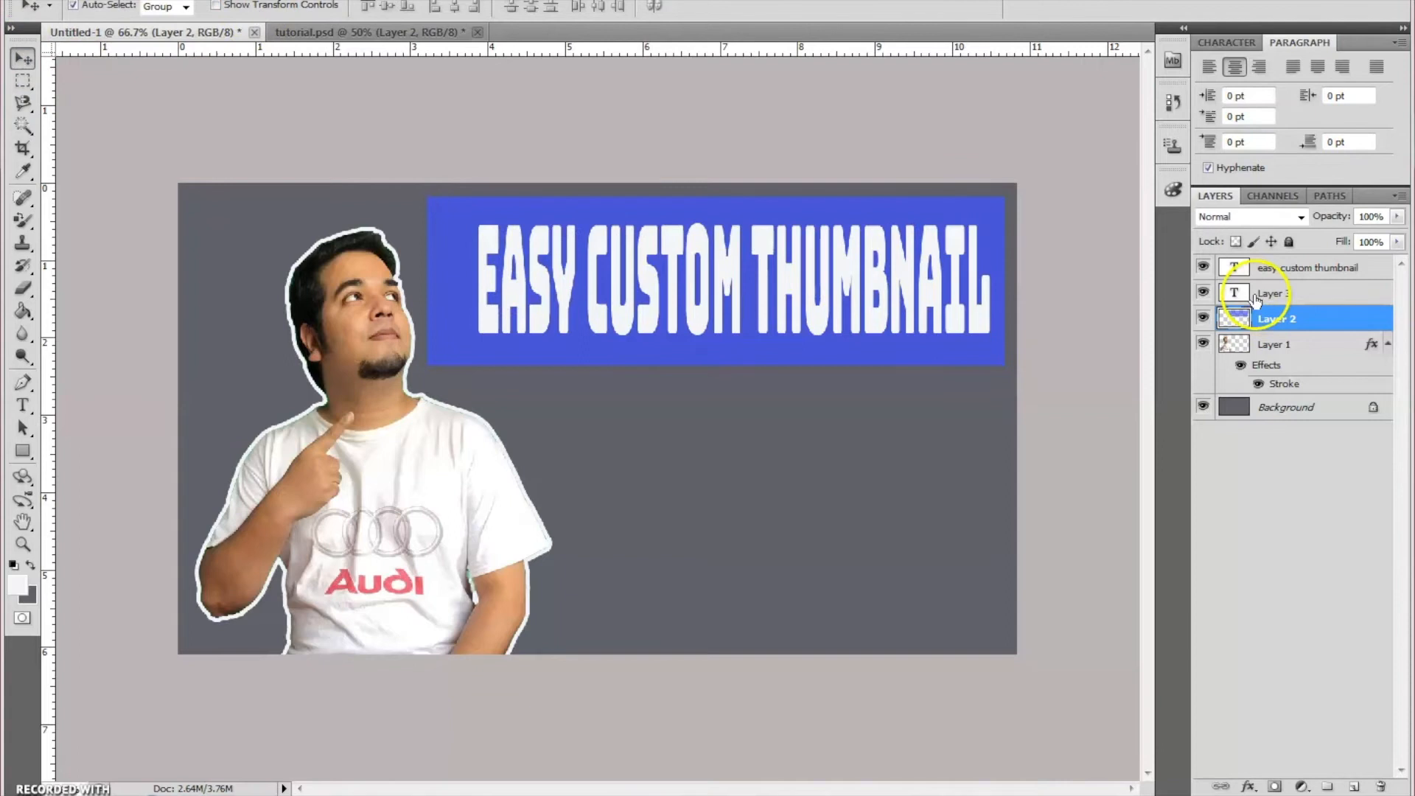
# - Shift the title toward the widened rectangle's left edge and stretch it to about 110% width to fill the rectangle
pyautogui.click(1257, 269)
pyautogui.click(215, 5)
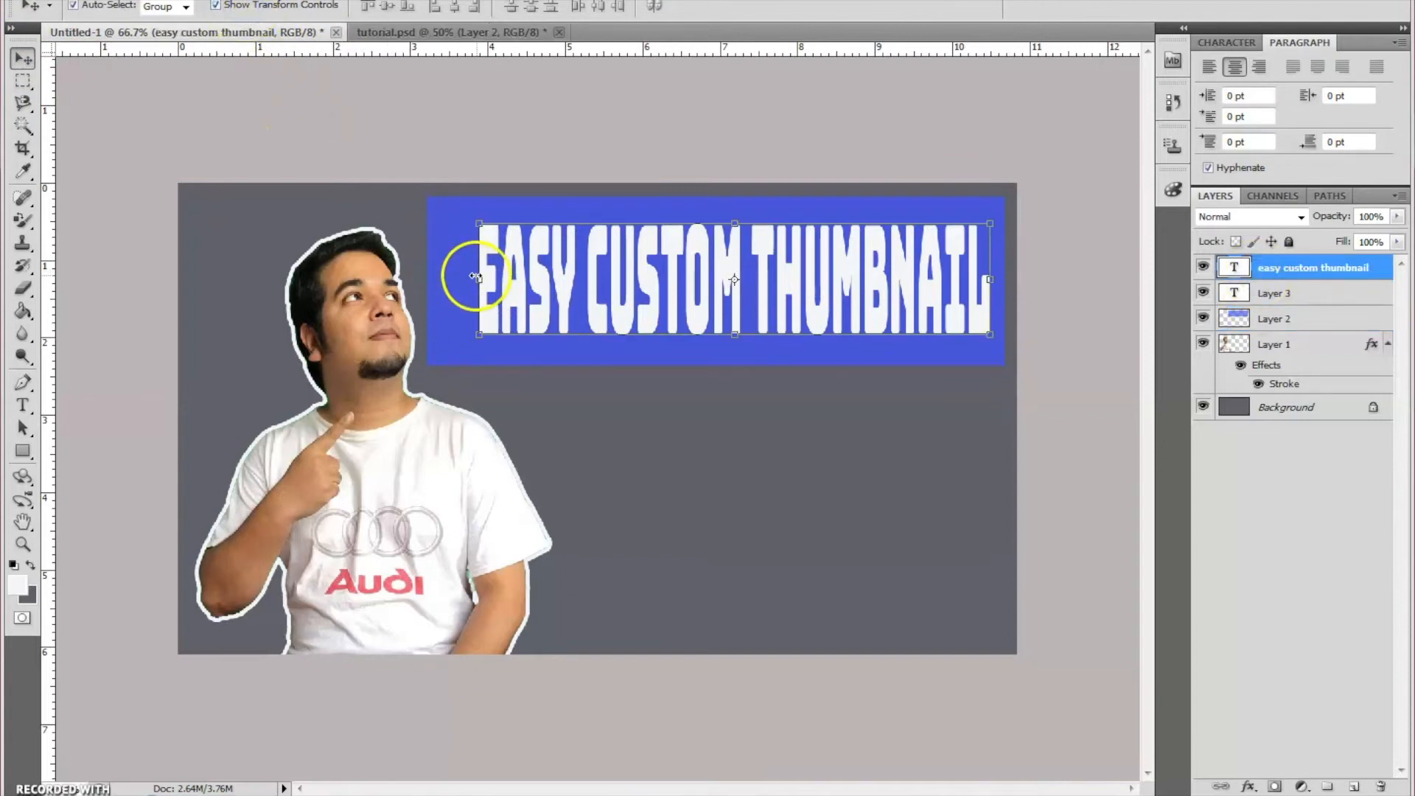
pyautogui.moveTo(476, 276); pyautogui.dragTo(442, 278)
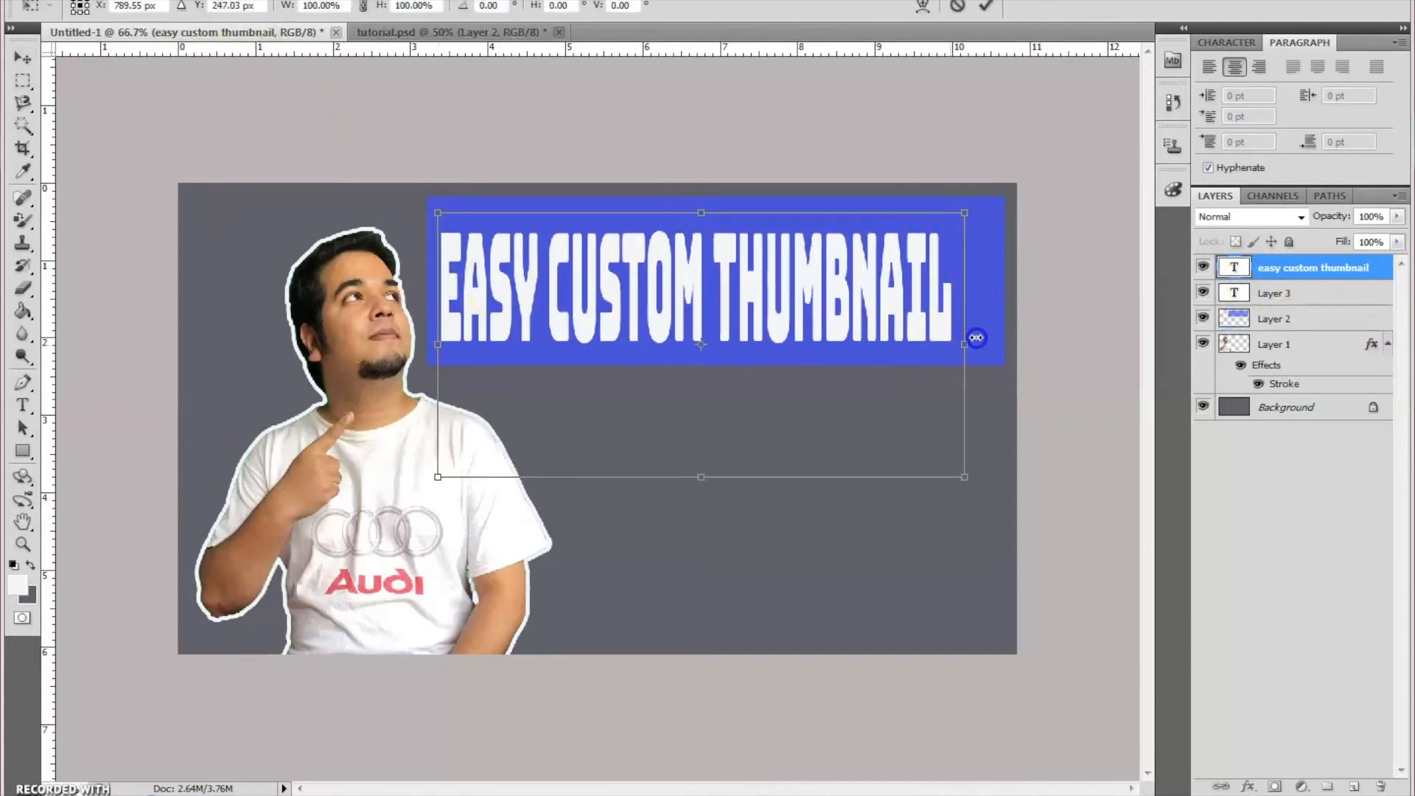
pyautogui.moveTo(976, 337); pyautogui.dragTo(1002, 337)
pyautogui.press('v')
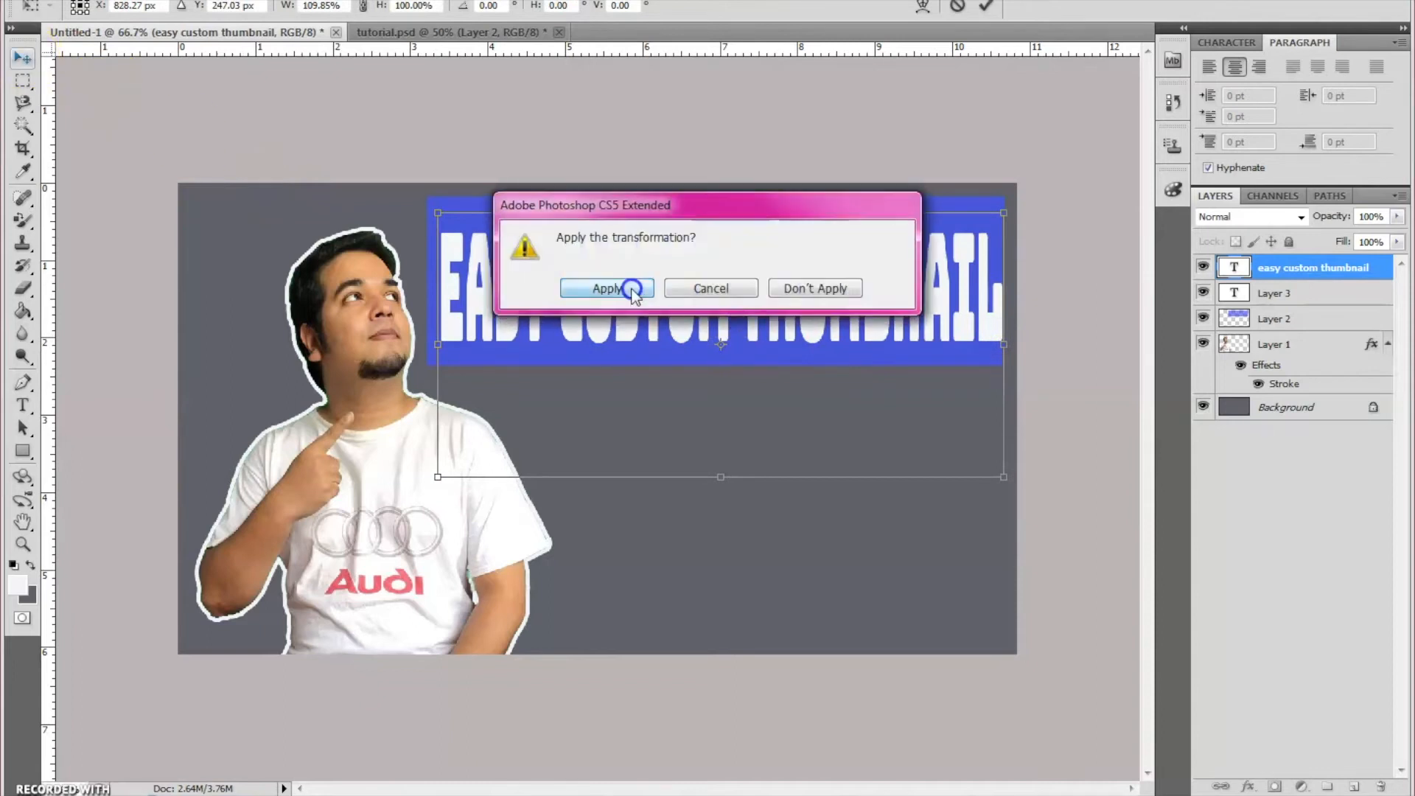
pyautogui.click(632, 288)
pyautogui.click(260, 6)
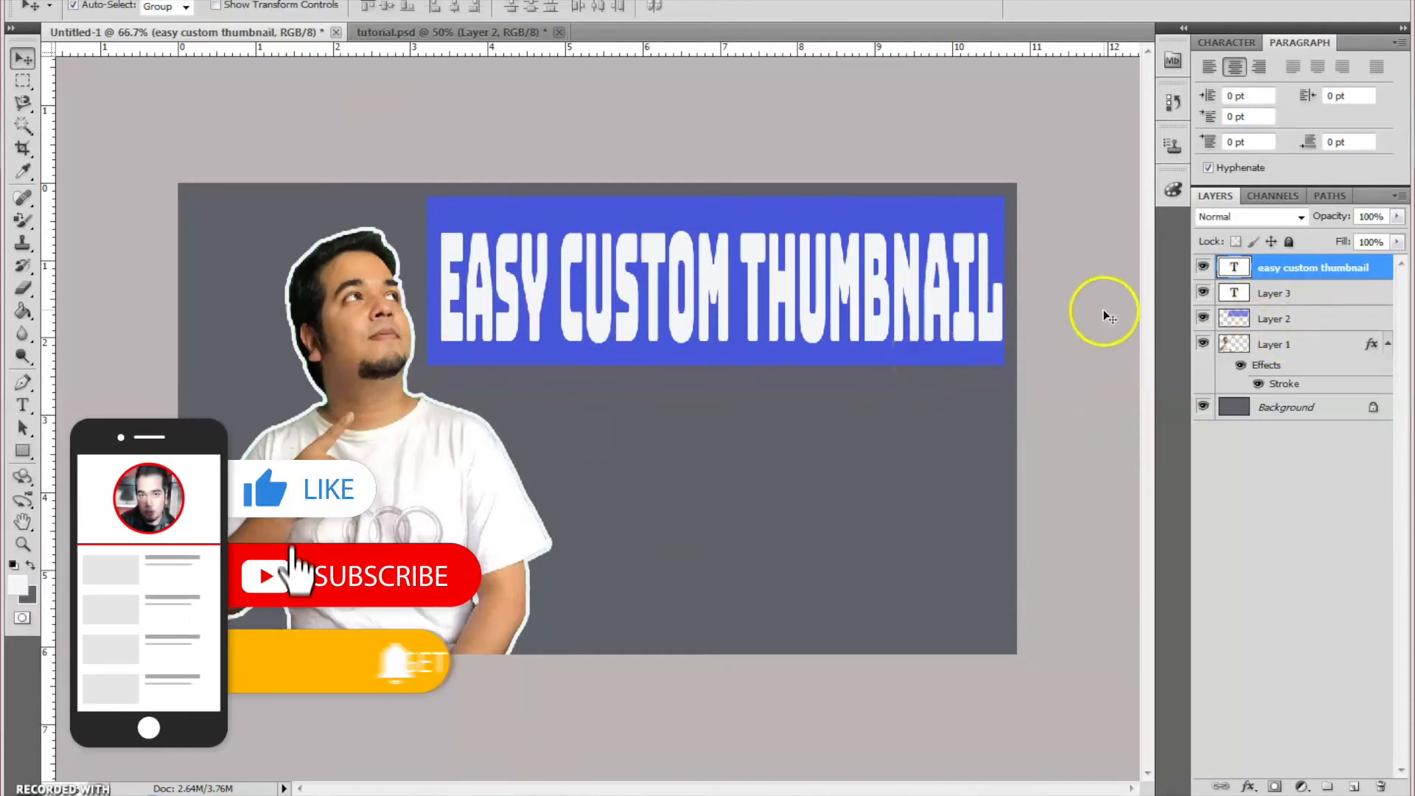
# - Add a drop shadow to the blue title rectangle with 30 px distance, 9% spread and a slightly increased size
pyautogui.click(1325, 324)
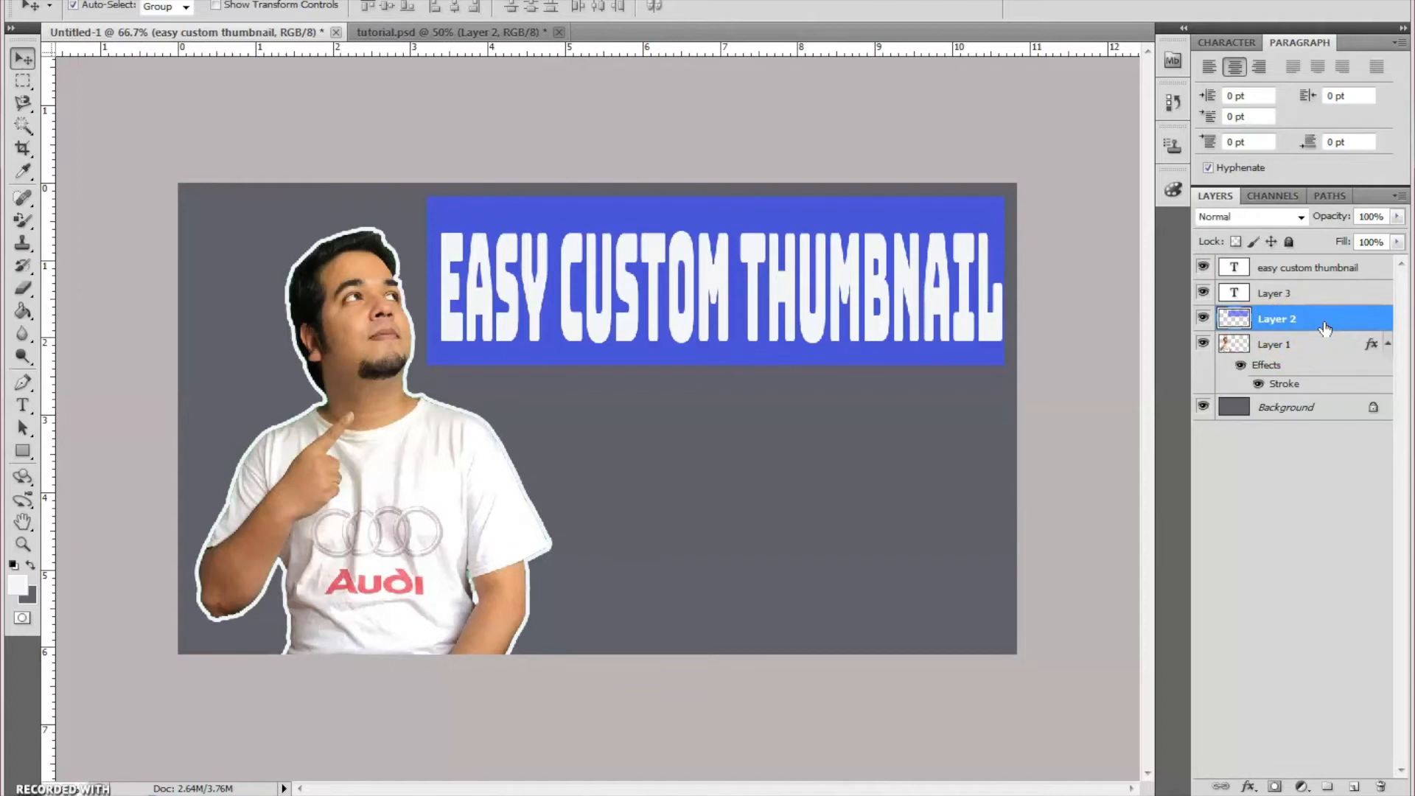
pyautogui.doubleClick(1324, 328)
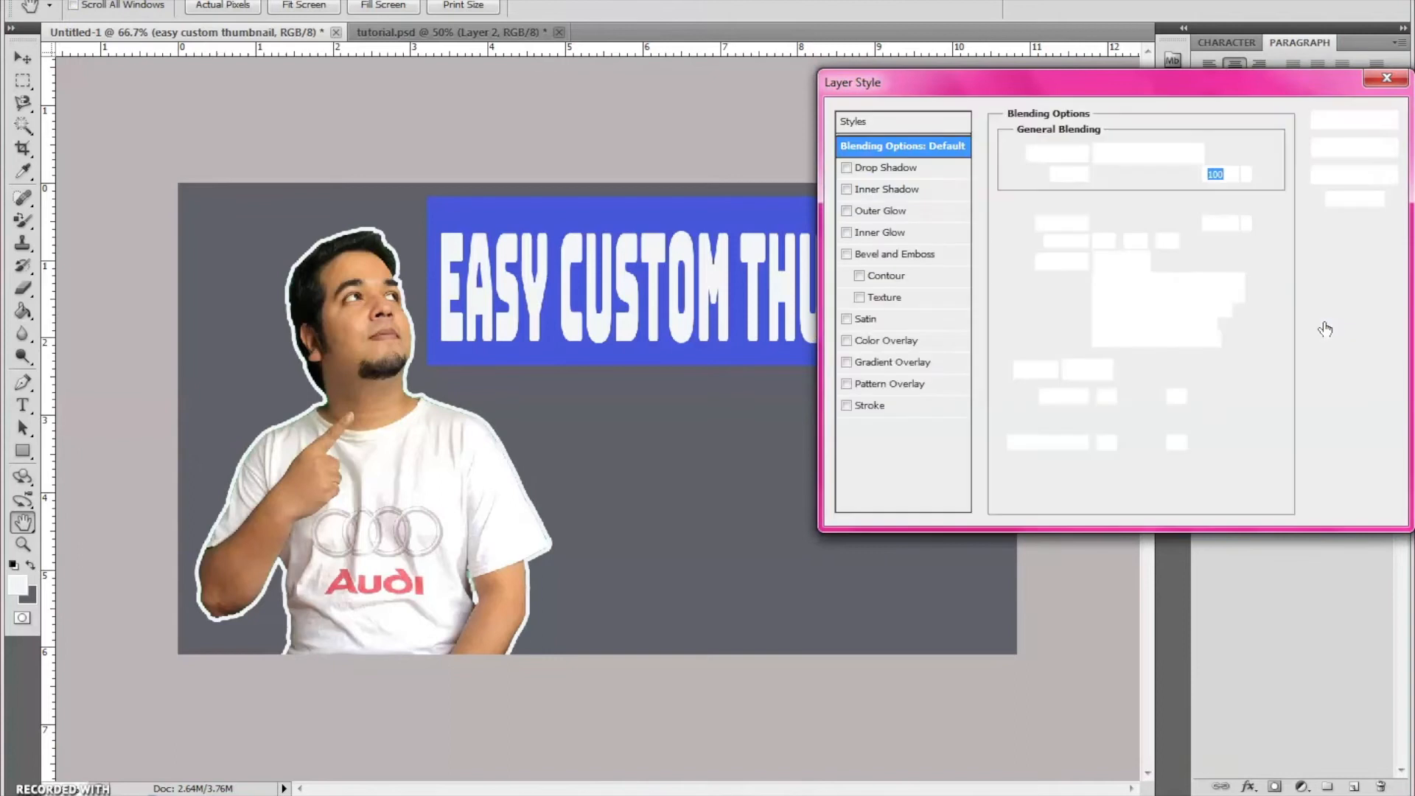
pyautogui.click(885, 169)
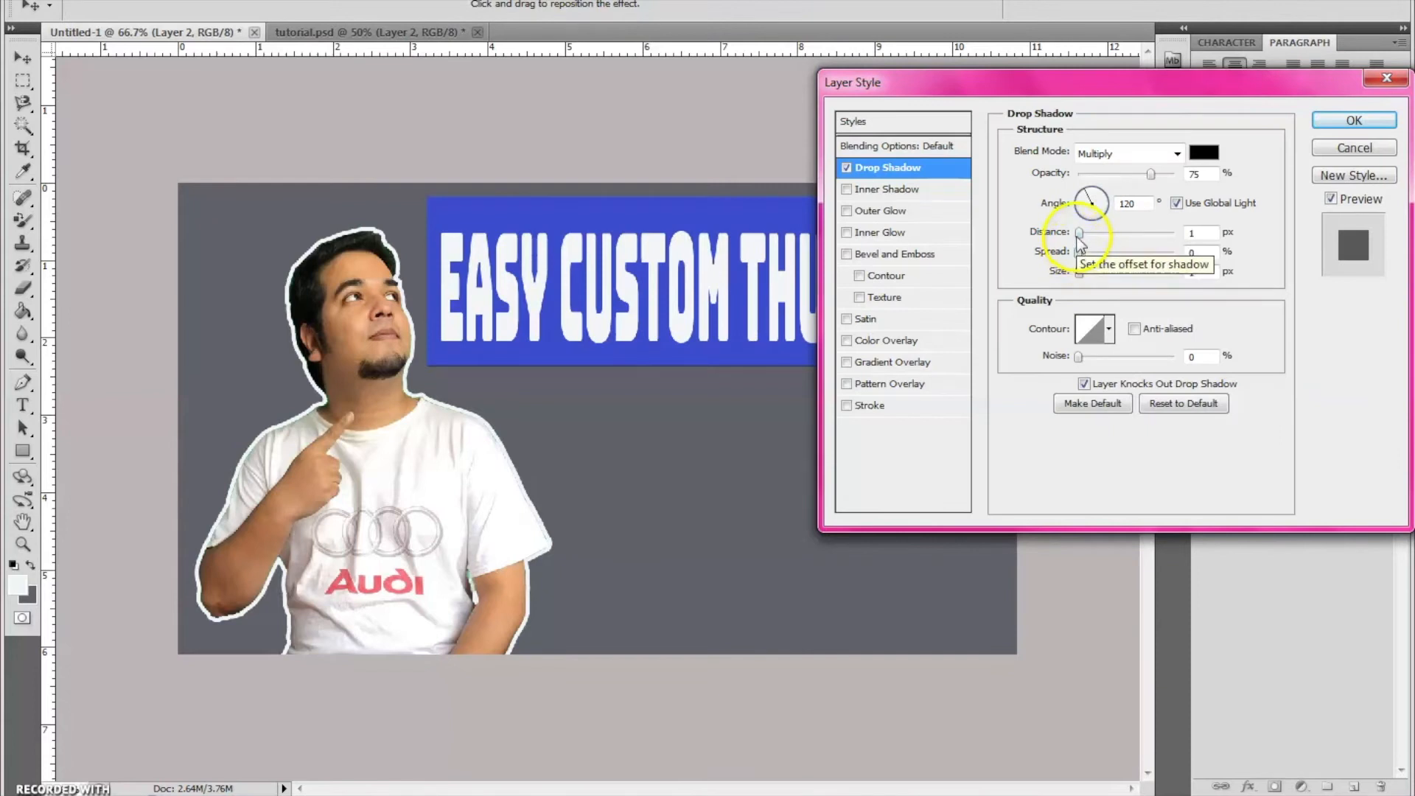
pyautogui.moveTo(1080, 234); pyautogui.dragTo(1111, 251)
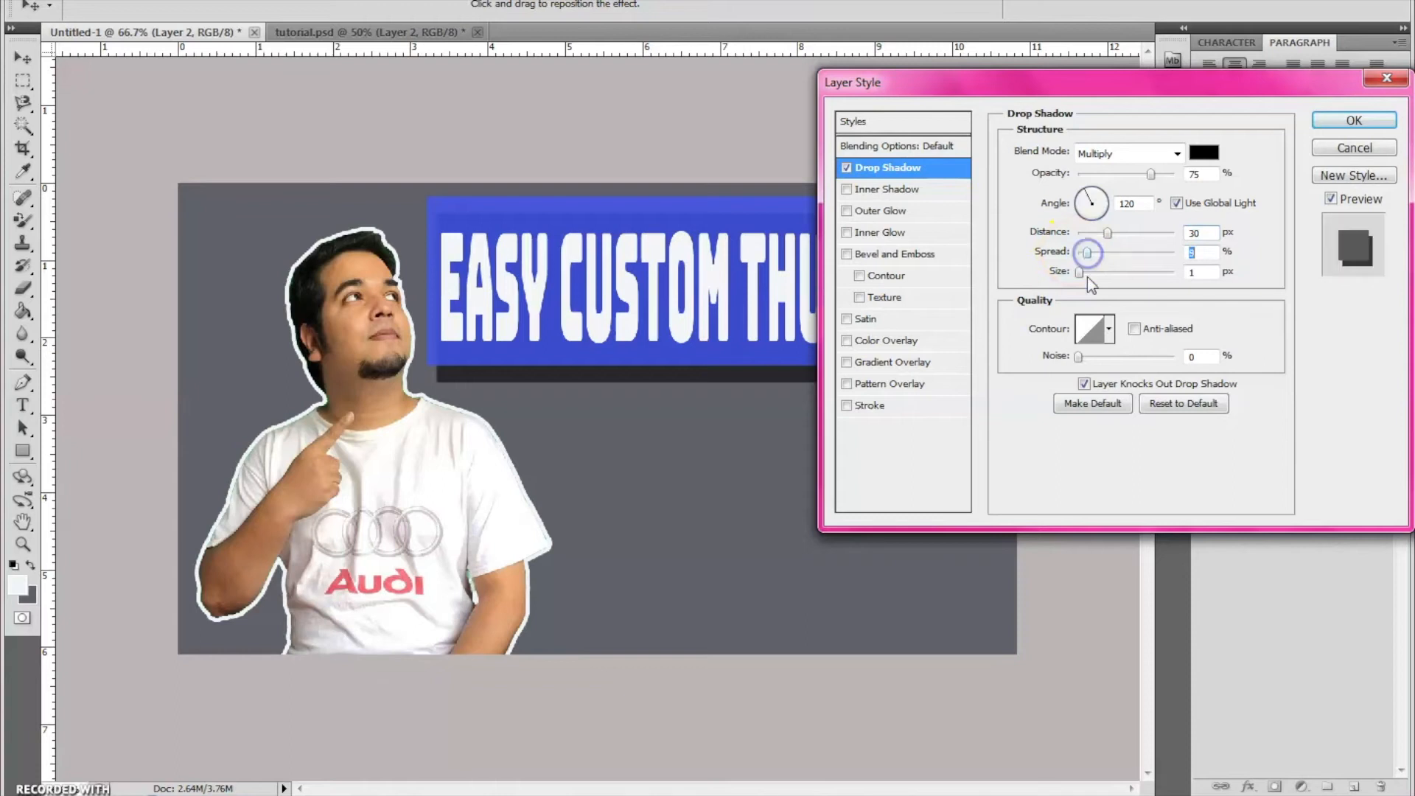
pyautogui.click(1079, 273)
pyautogui.moveTo(1080, 274); pyautogui.dragTo(1083, 274)
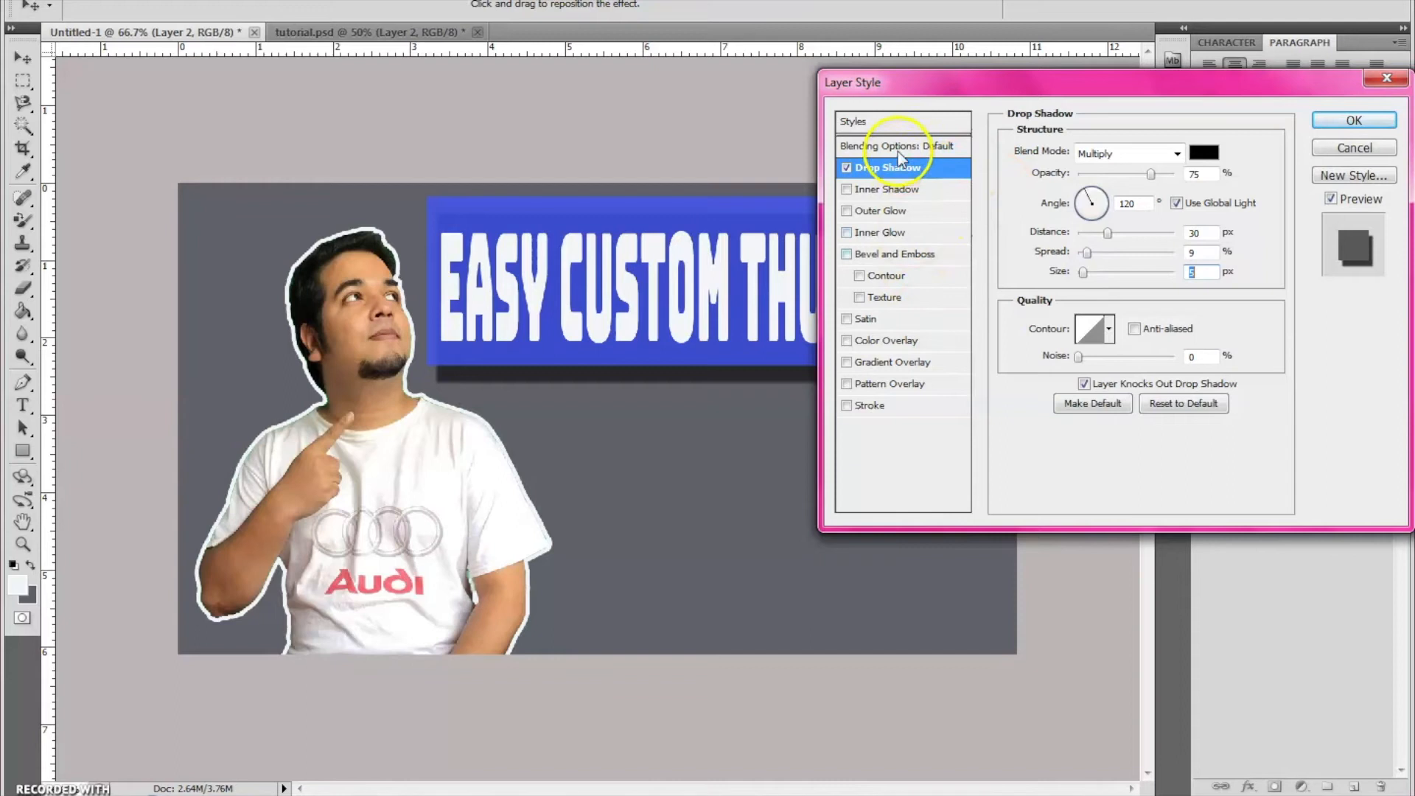
pyautogui.click(1348, 126)
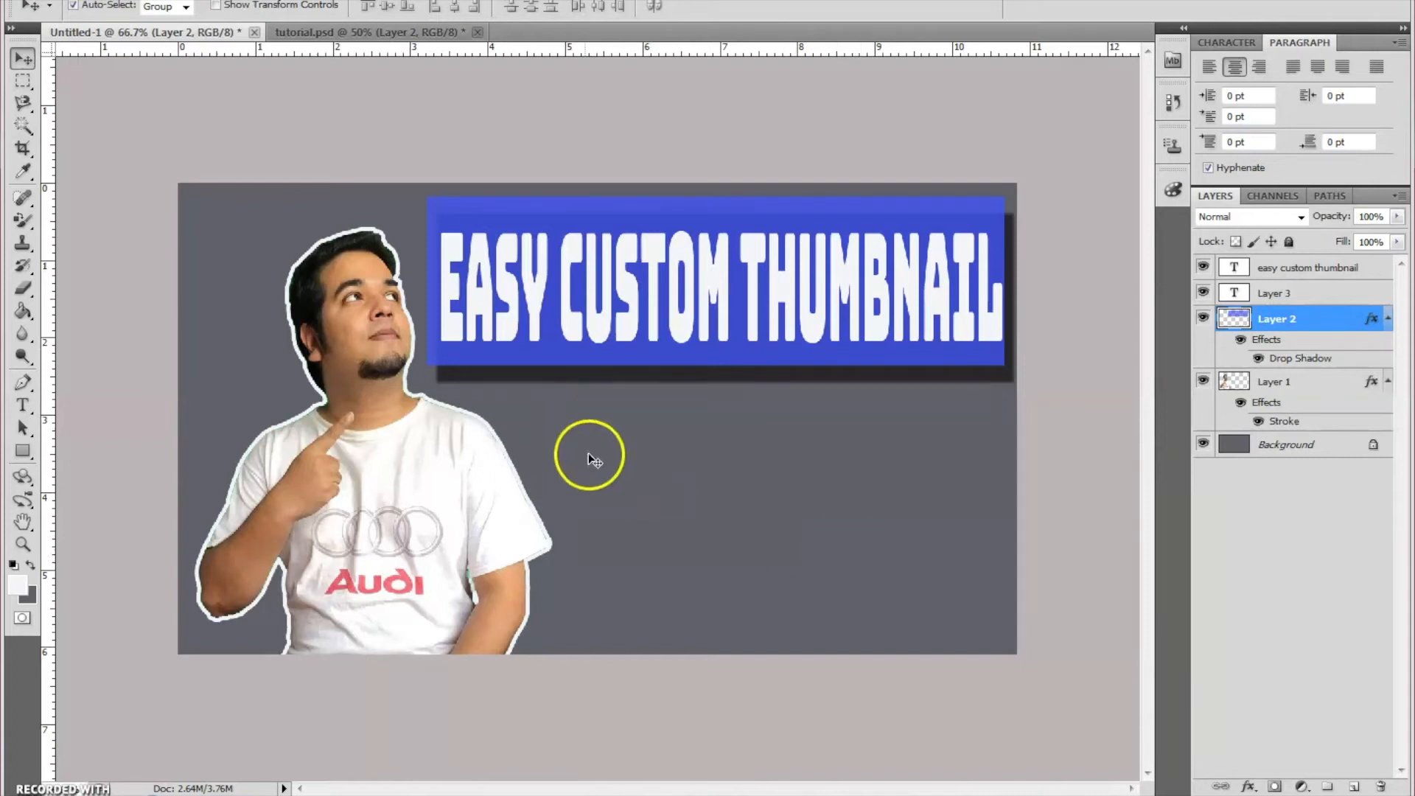
# - On a new layer, draw a second, smaller rectangle in blue #3e54f4 below the title rectangle, right of the man
pyautogui.click(22, 450)
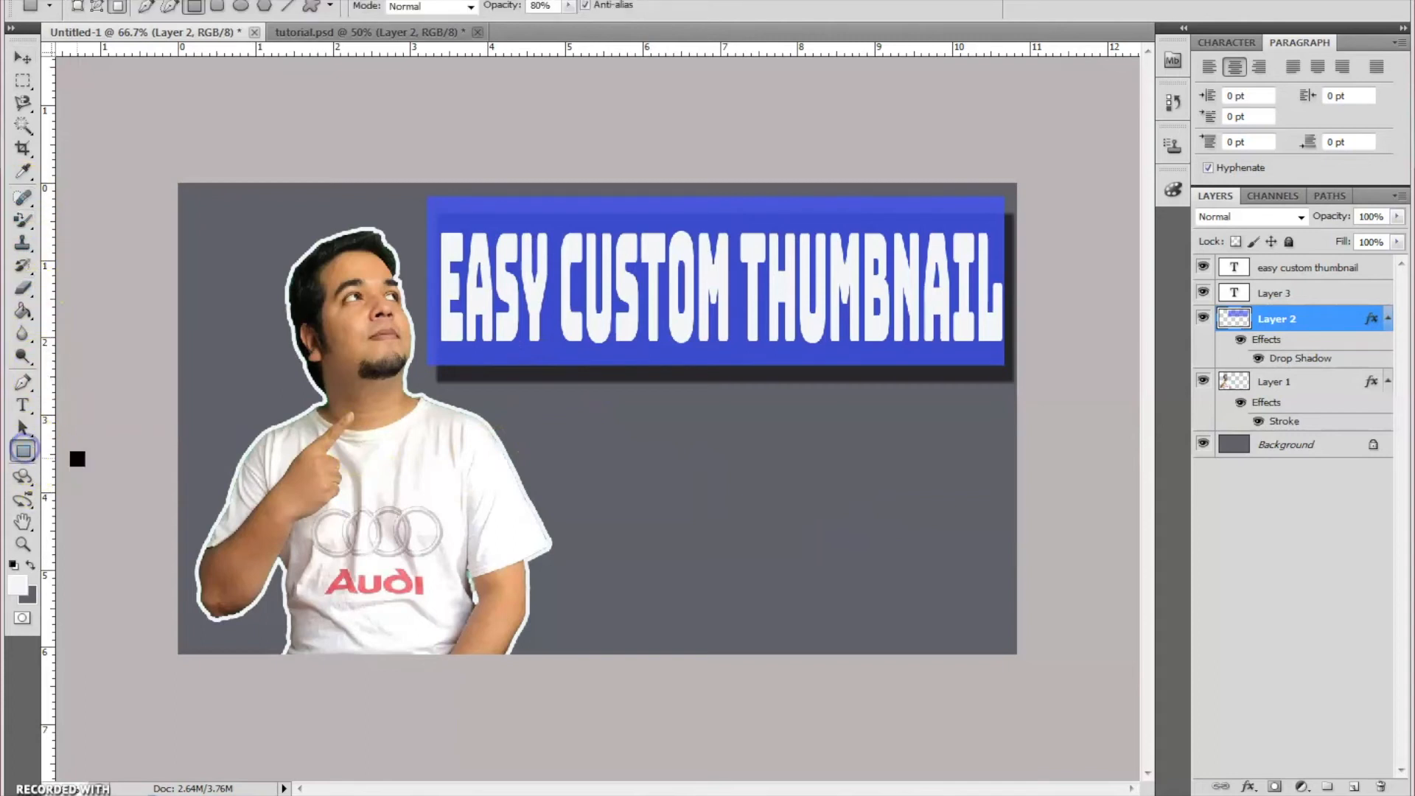
pyautogui.click(21, 586)
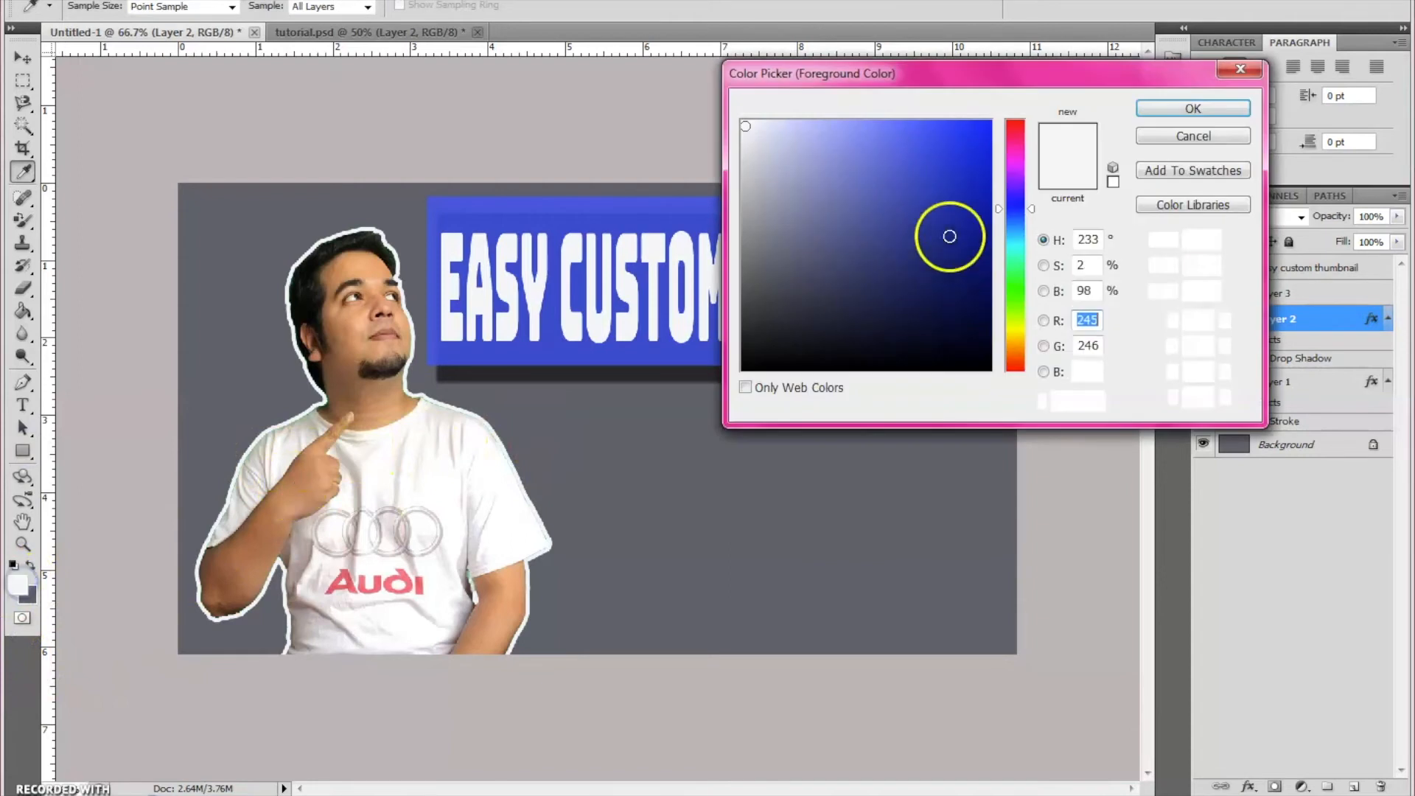
pyautogui.click(928, 132)
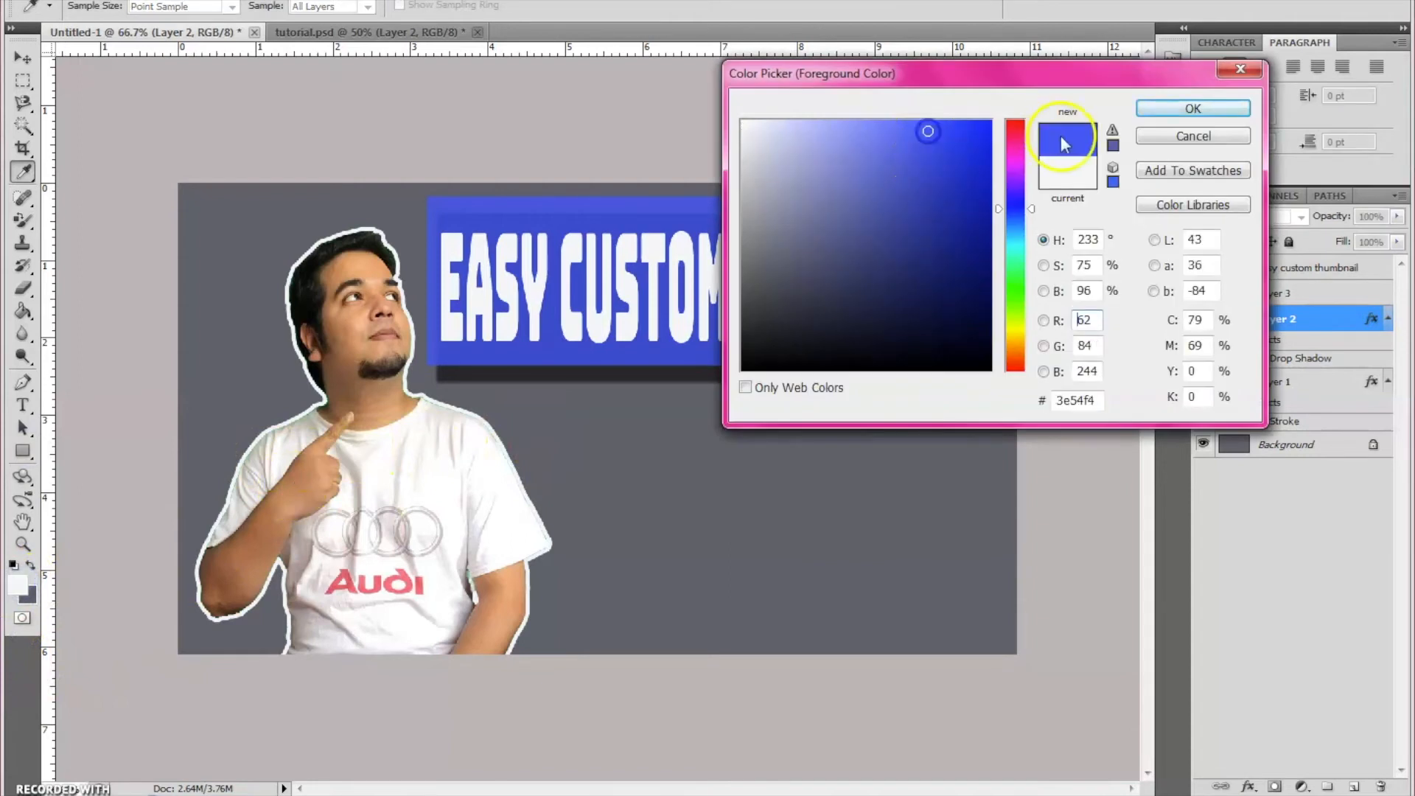
pyautogui.click(1152, 111)
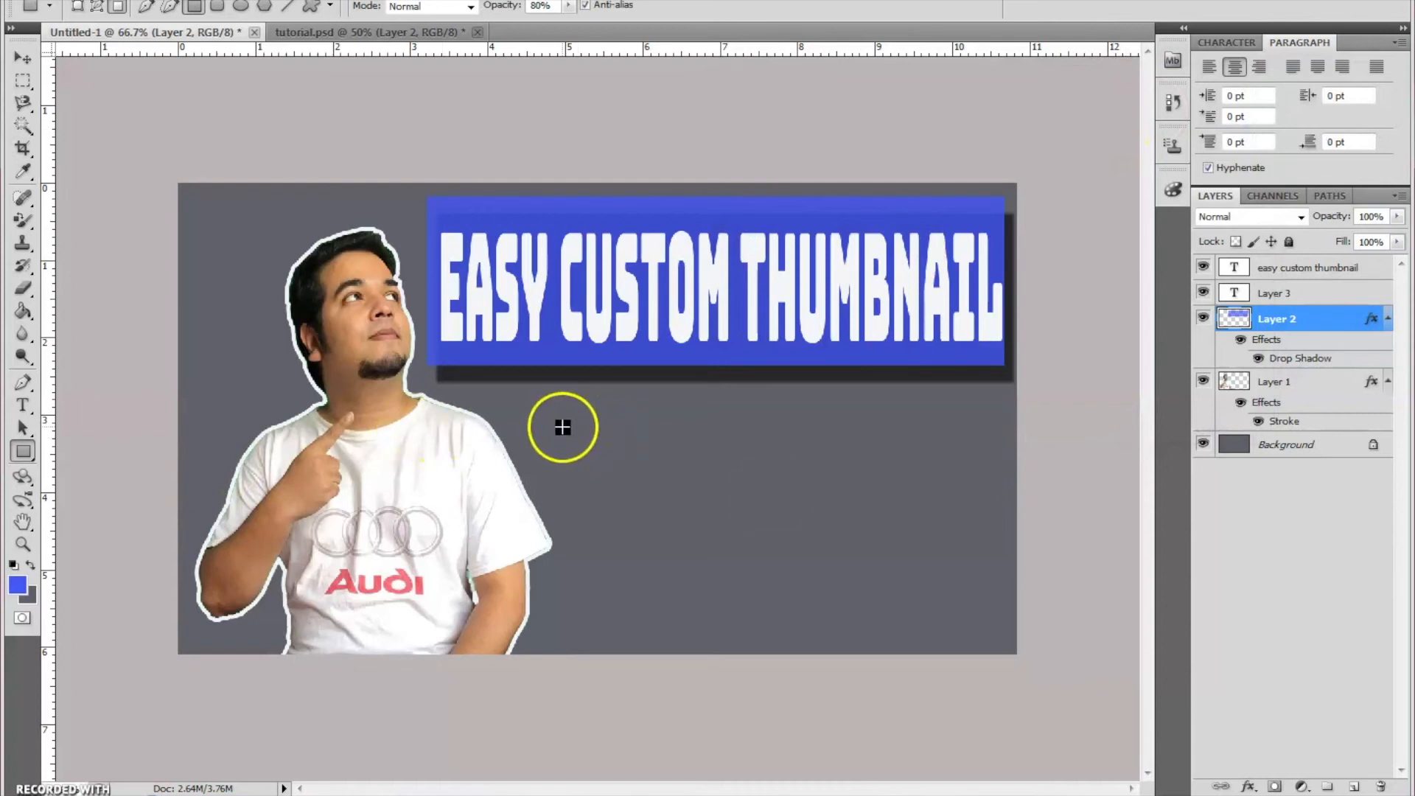
pyautogui.click(1353, 787)
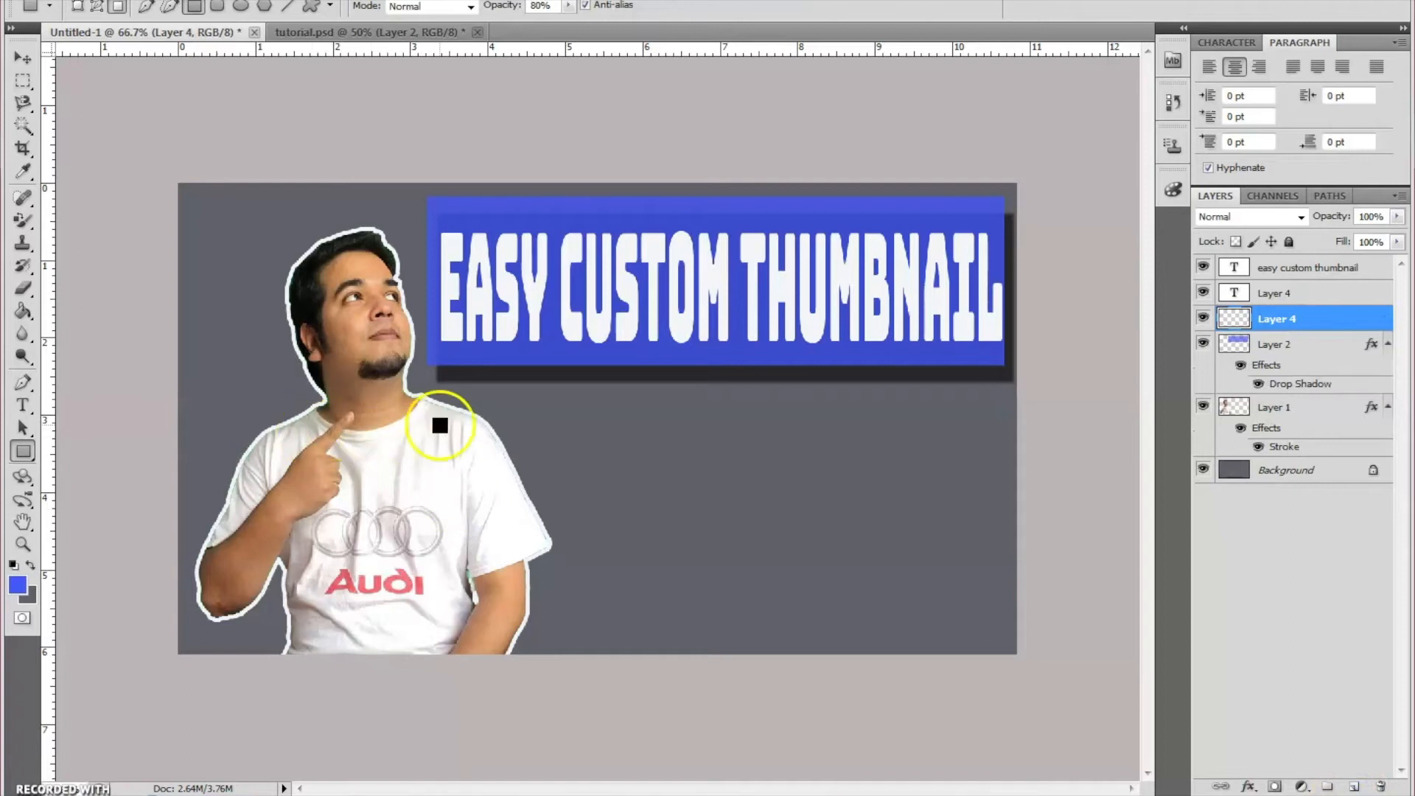
pyautogui.moveTo(541, 416); pyautogui.dragTo(1006, 543)
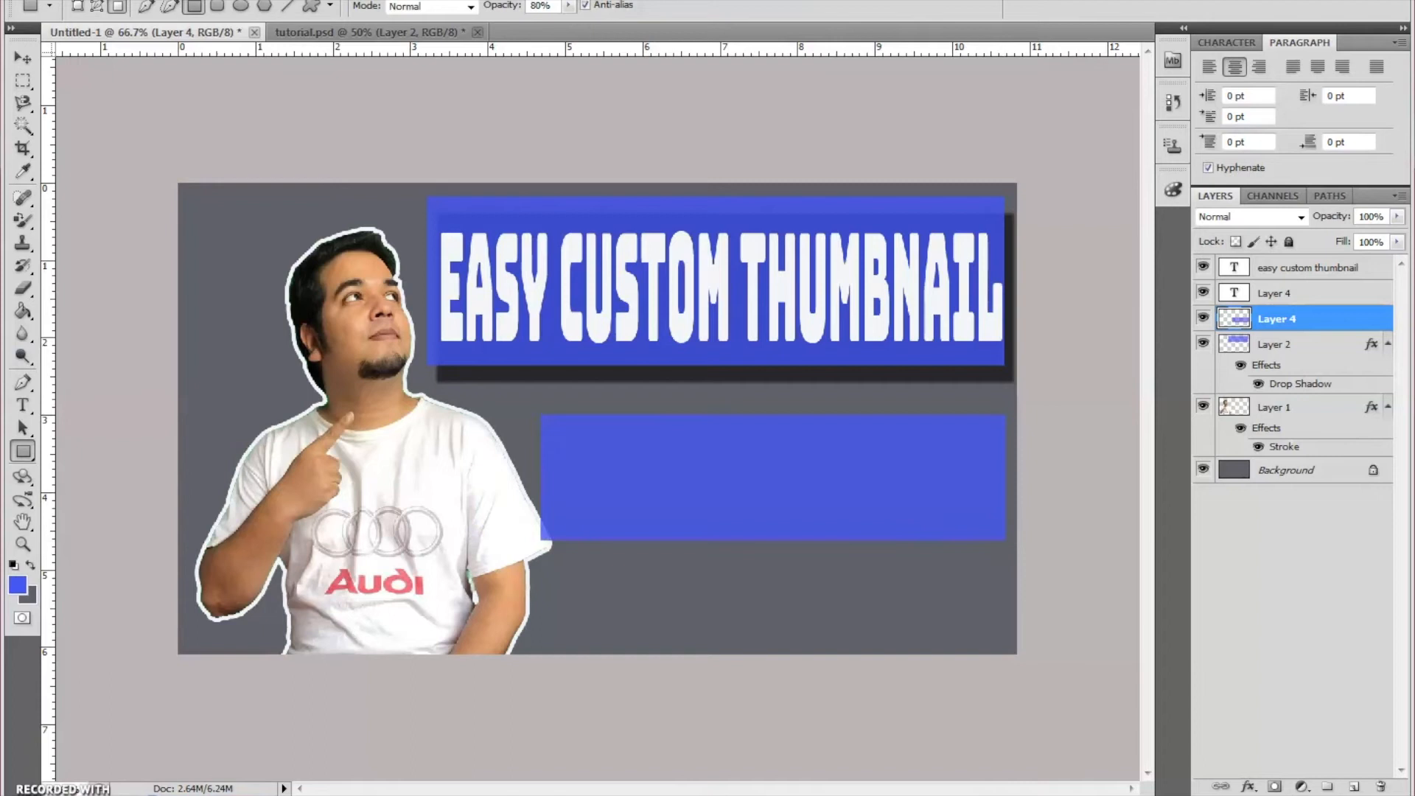
# - Move the outlined man farther down and left so he clears the lower blue rectangle
pyautogui.click(22, 57)
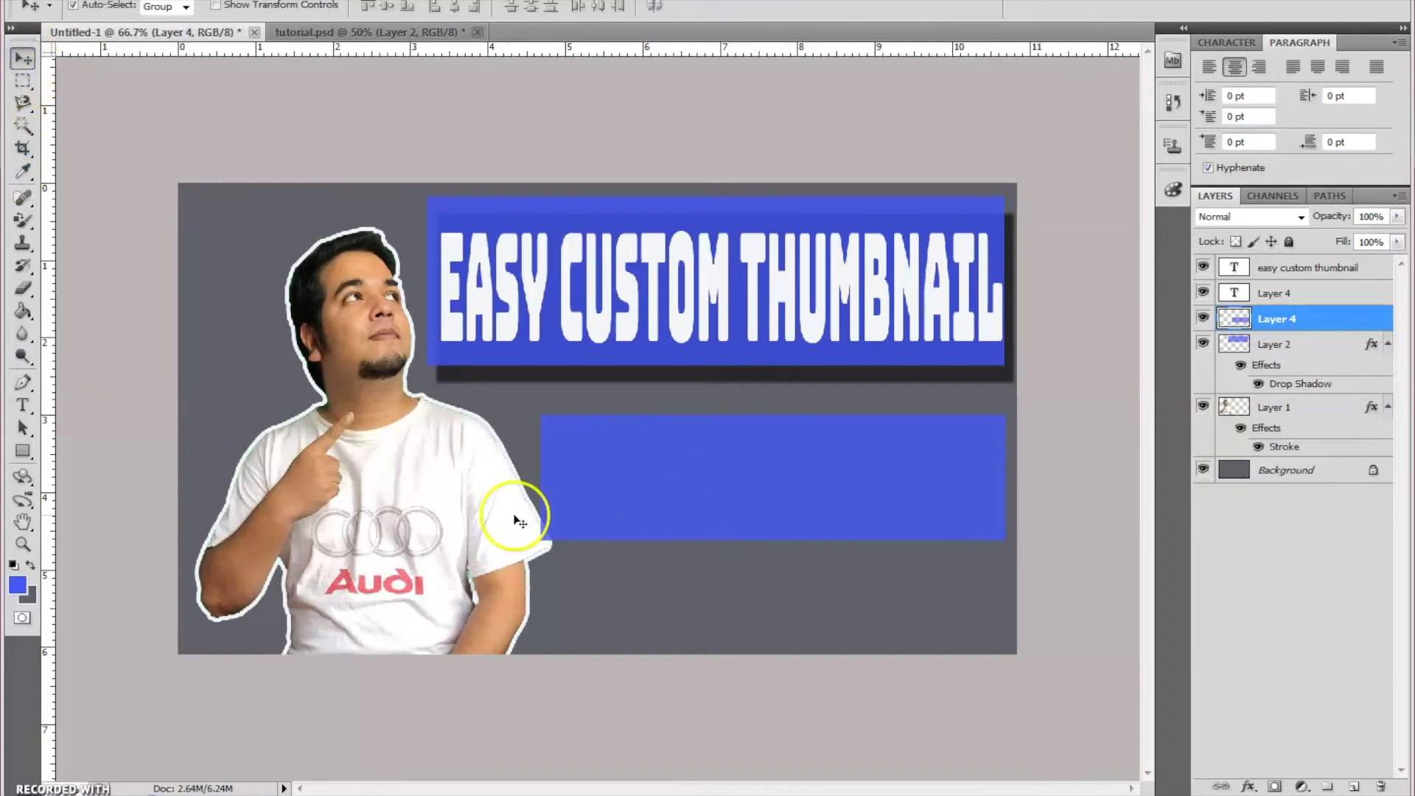
pyautogui.moveTo(480, 518); pyautogui.dragTo(462, 528)
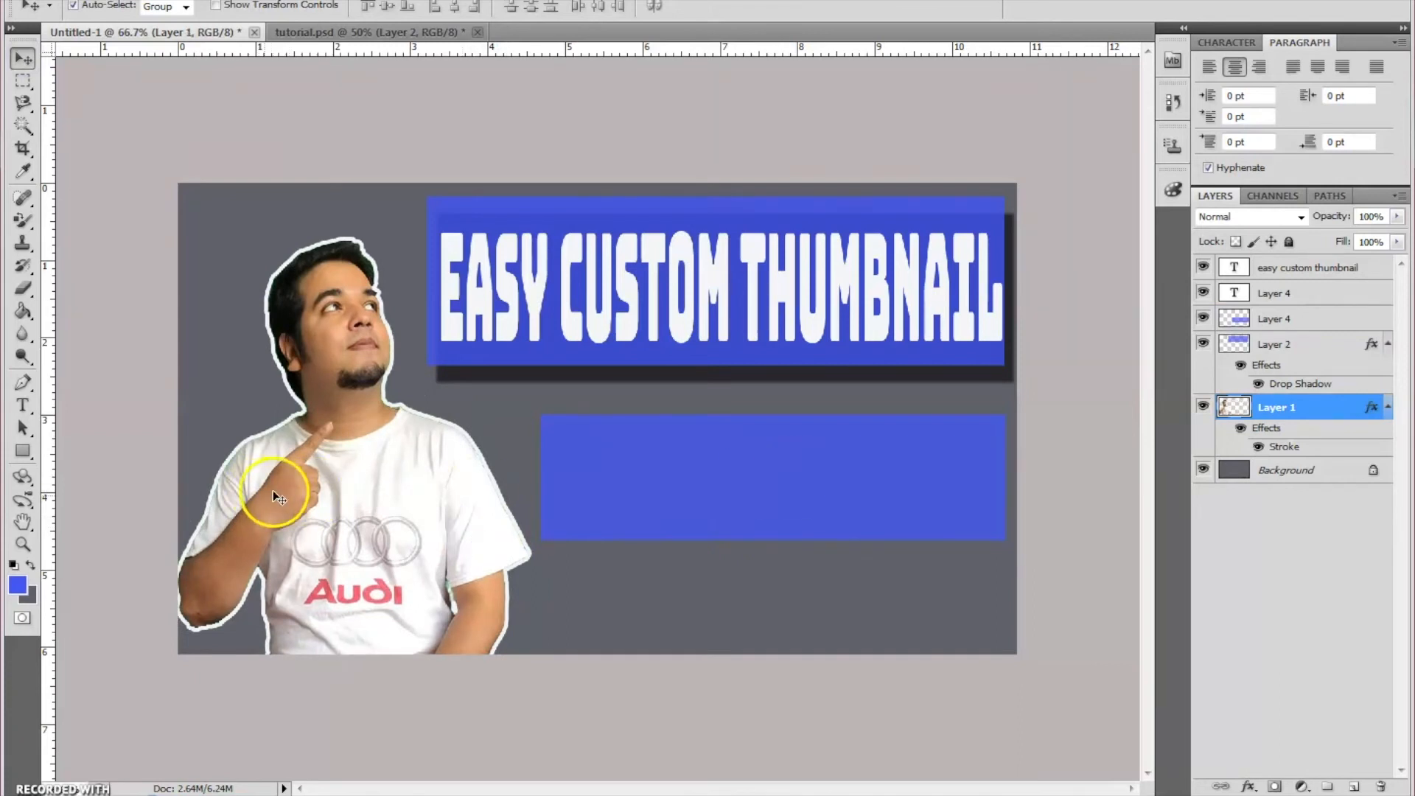
# - Add the off-white text "using" over the lower blue rectangle and move its layer above that rectangle's layer
pyautogui.click(24, 405)
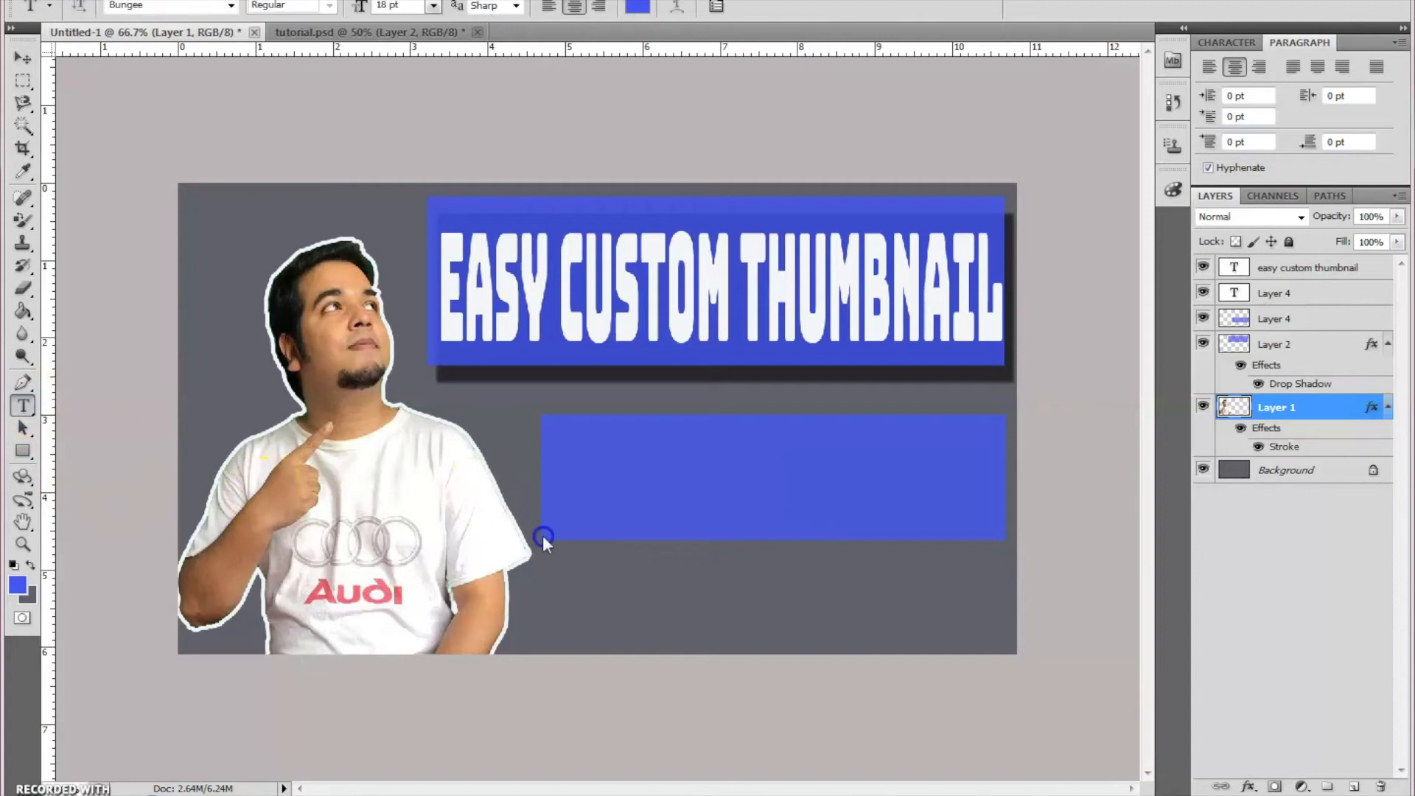
pyautogui.click(597, 481)
pyautogui.write('using')
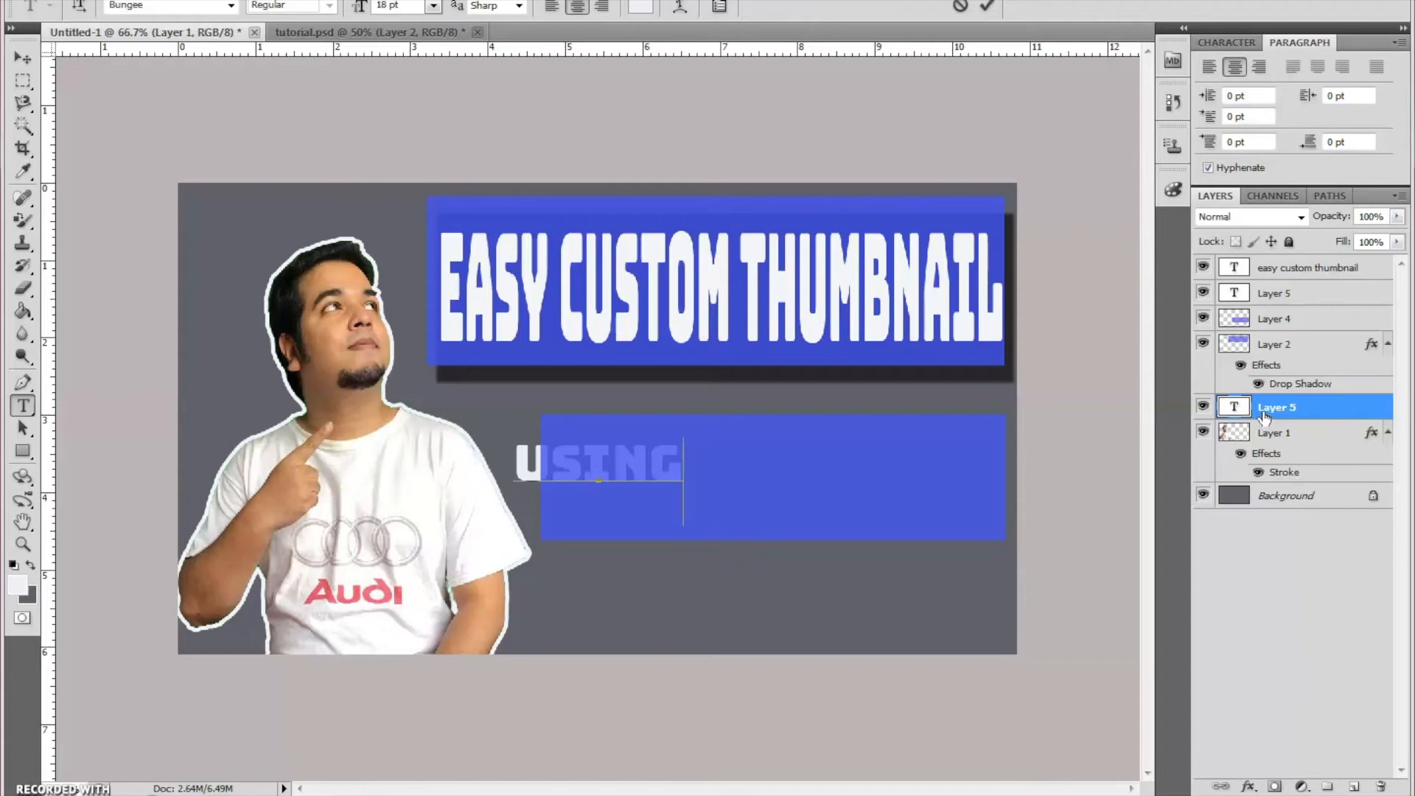
pyautogui.click(1265, 384)
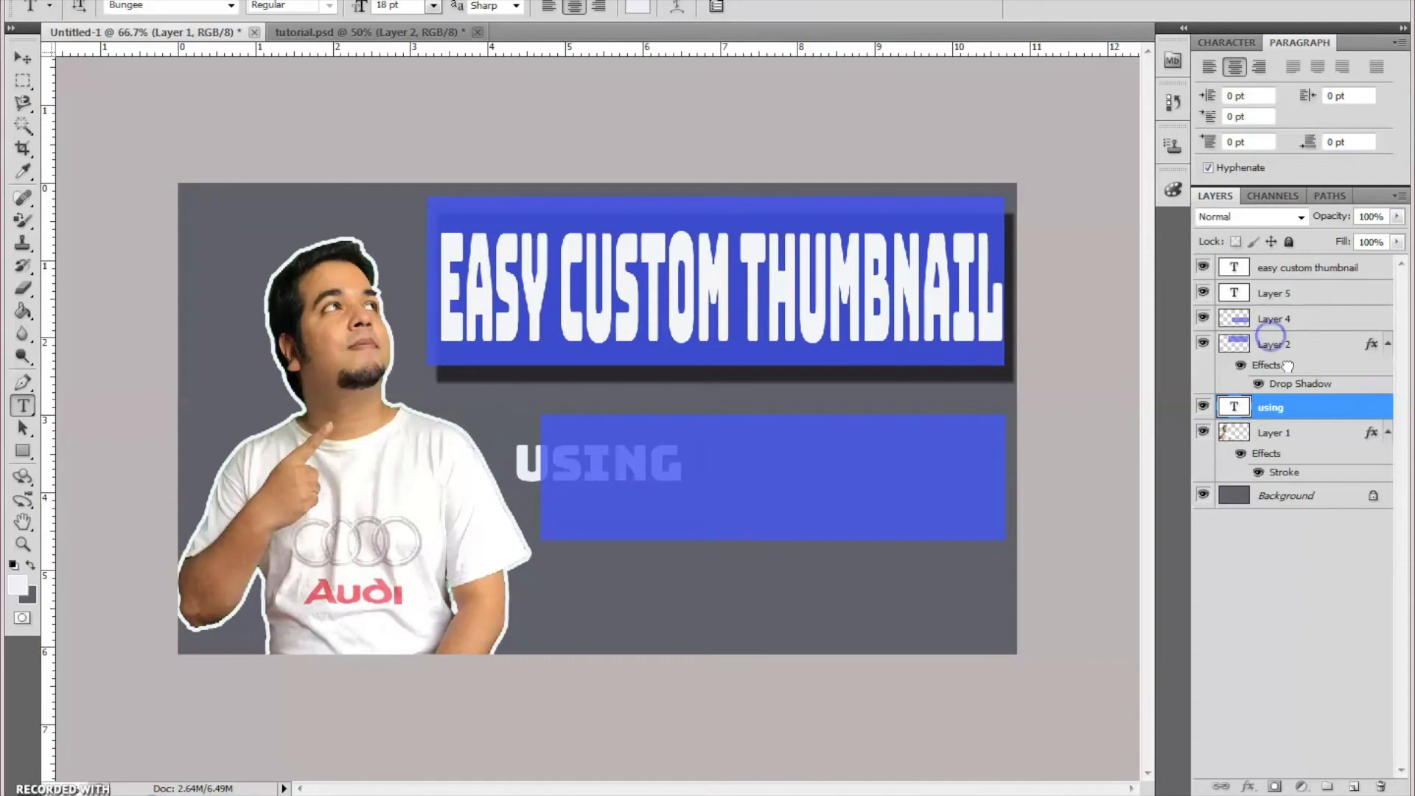
pyautogui.moveTo(1288, 365); pyautogui.dragTo(1279, 333)
pyautogui.moveTo(1295, 401); pyautogui.dragTo(1326, 309)
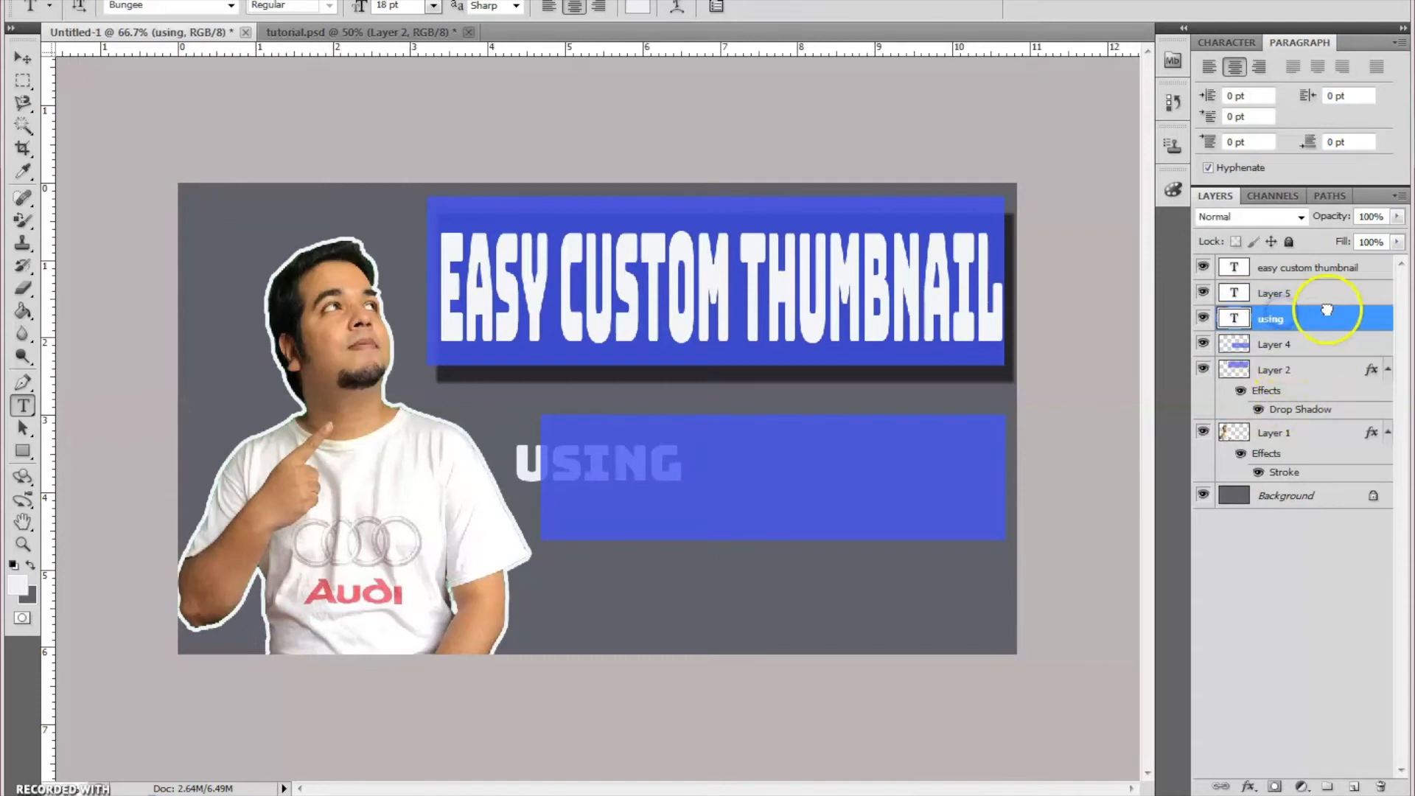
# - Move the "using" text to the left part of the lower rectangle and scale it to about 113% width and 175% height
pyautogui.press('v')
pyautogui.moveTo(593, 463); pyautogui.dragTo(633, 436)
pyautogui.click(297, 6)
pyautogui.moveTo(630, 539); pyautogui.dragTo(638, 579)
pyautogui.moveTo(715, 498); pyautogui.dragTo(737, 500)
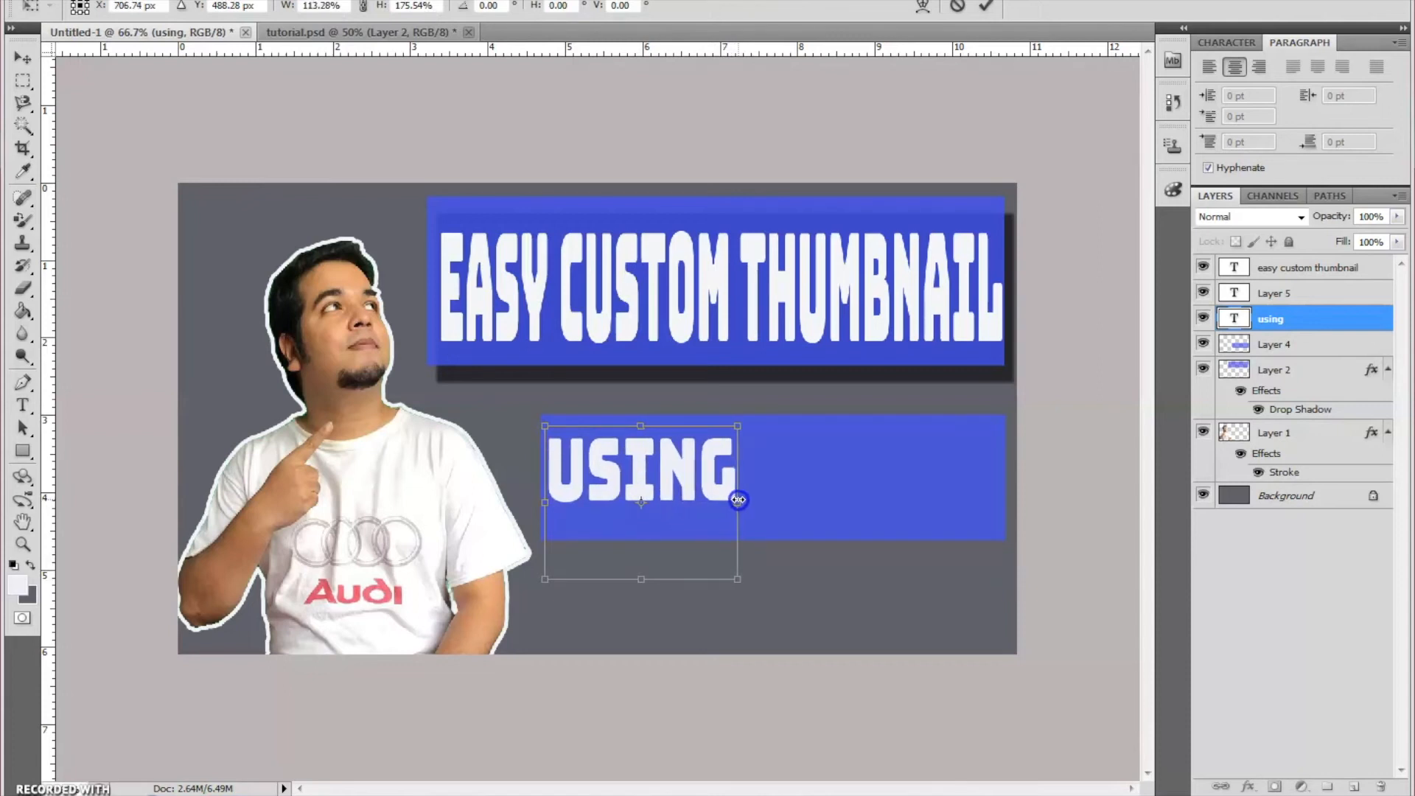
pyautogui.click(23, 58)
pyautogui.click(600, 286)
pyautogui.click(290, 13)
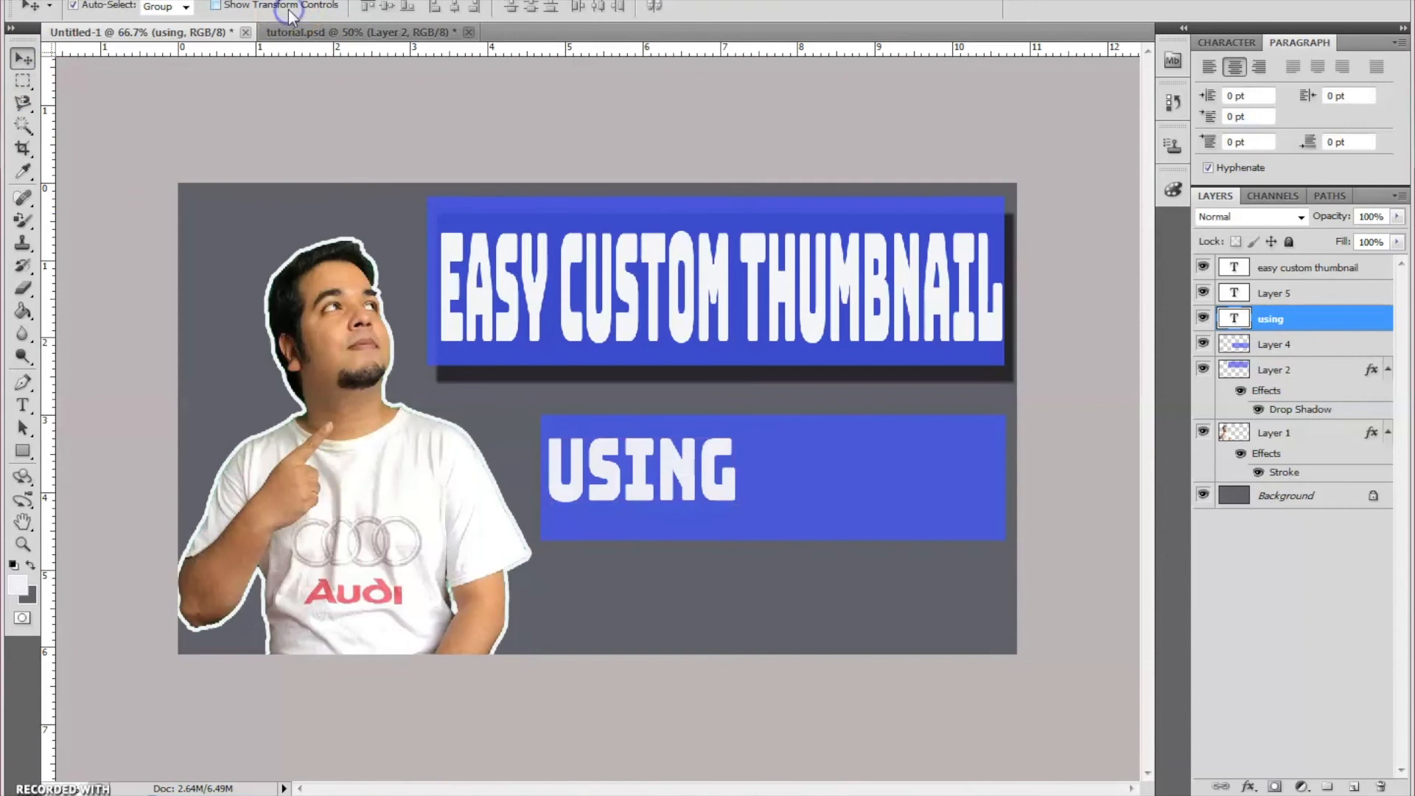
pyautogui.click(809, 482)
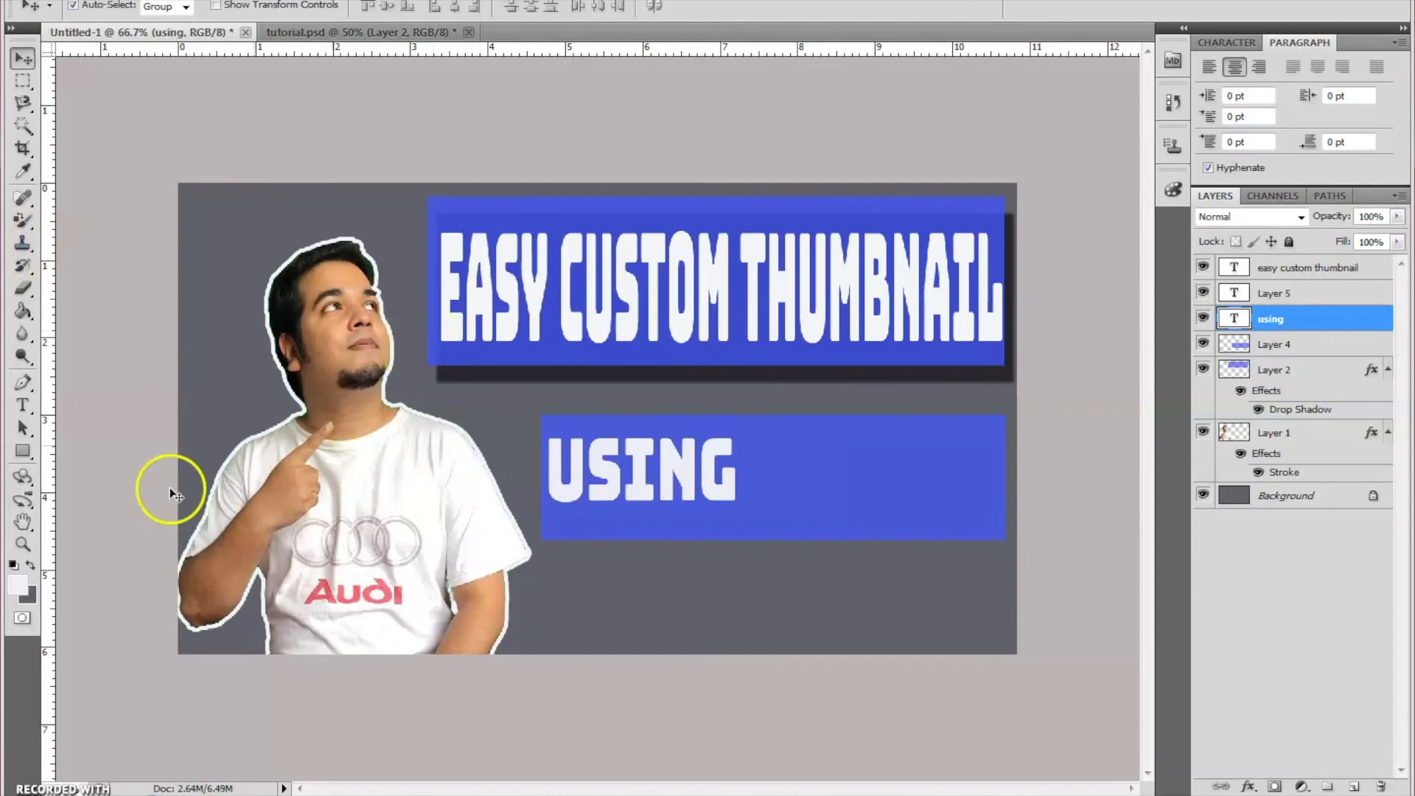
# - Open the Photoshop logo image adobe-photoshop-cs4-logo-png-transparent.png
pyautogui.click(24, 548)
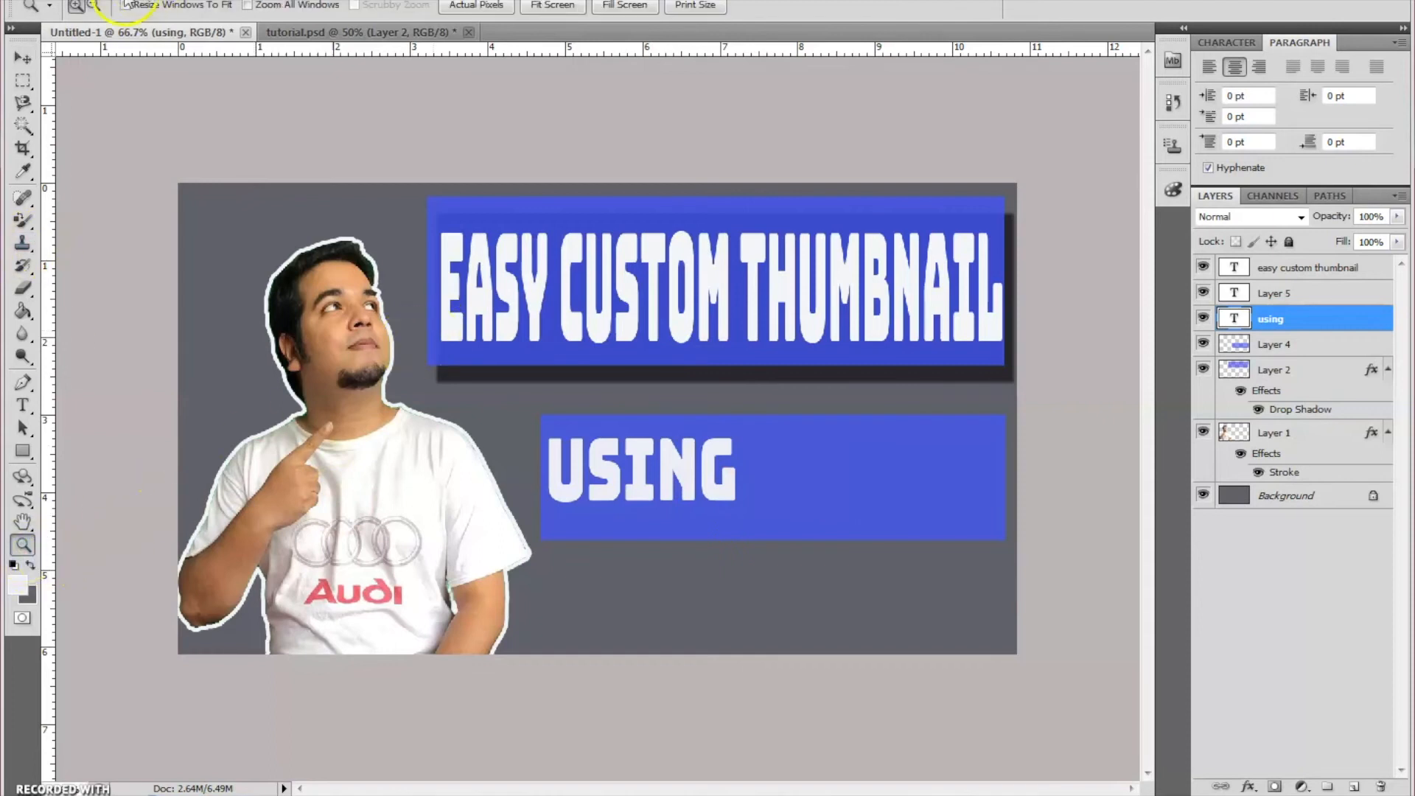
pyautogui.click(94, 5)
pyautogui.click(578, 395)
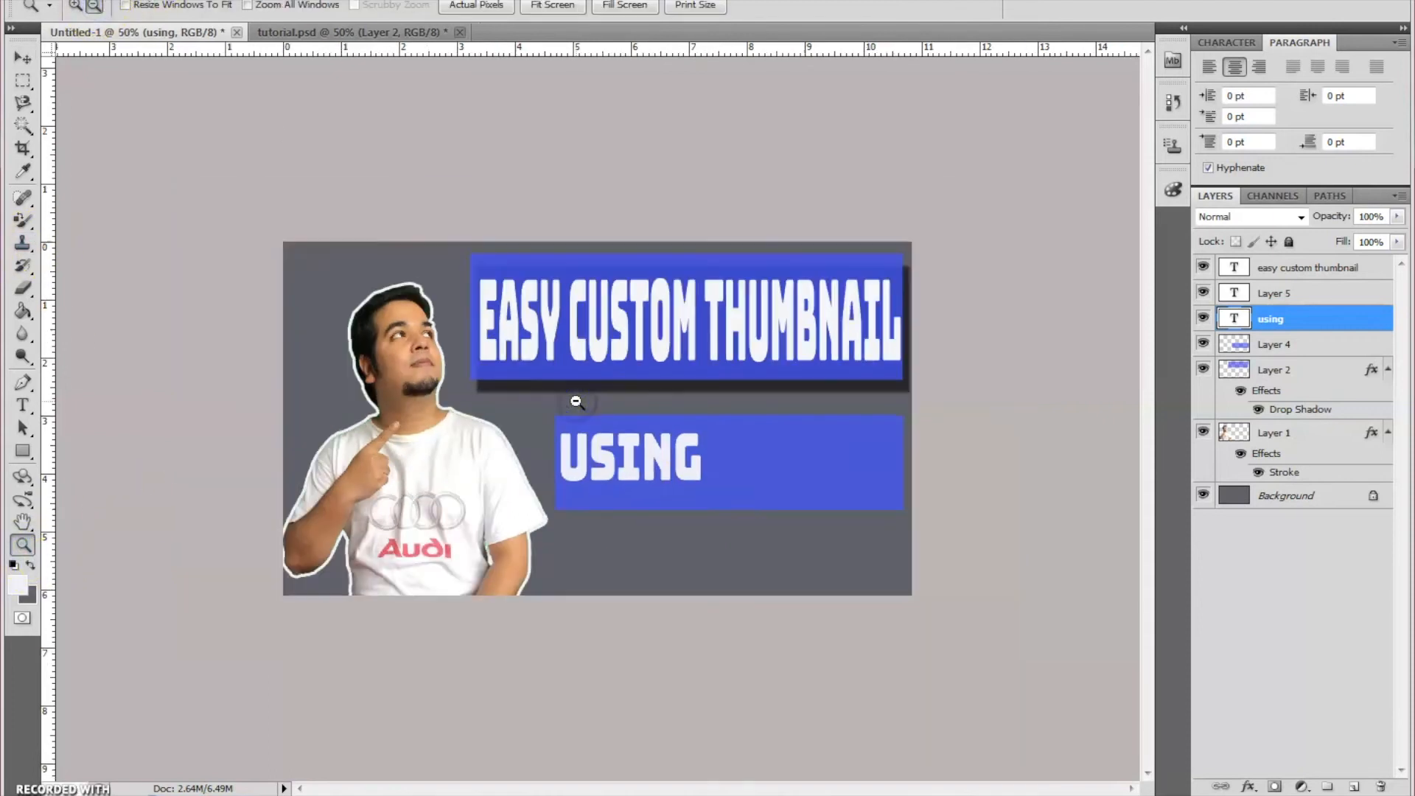
pyautogui.click(572, 402)
pyautogui.press('v')
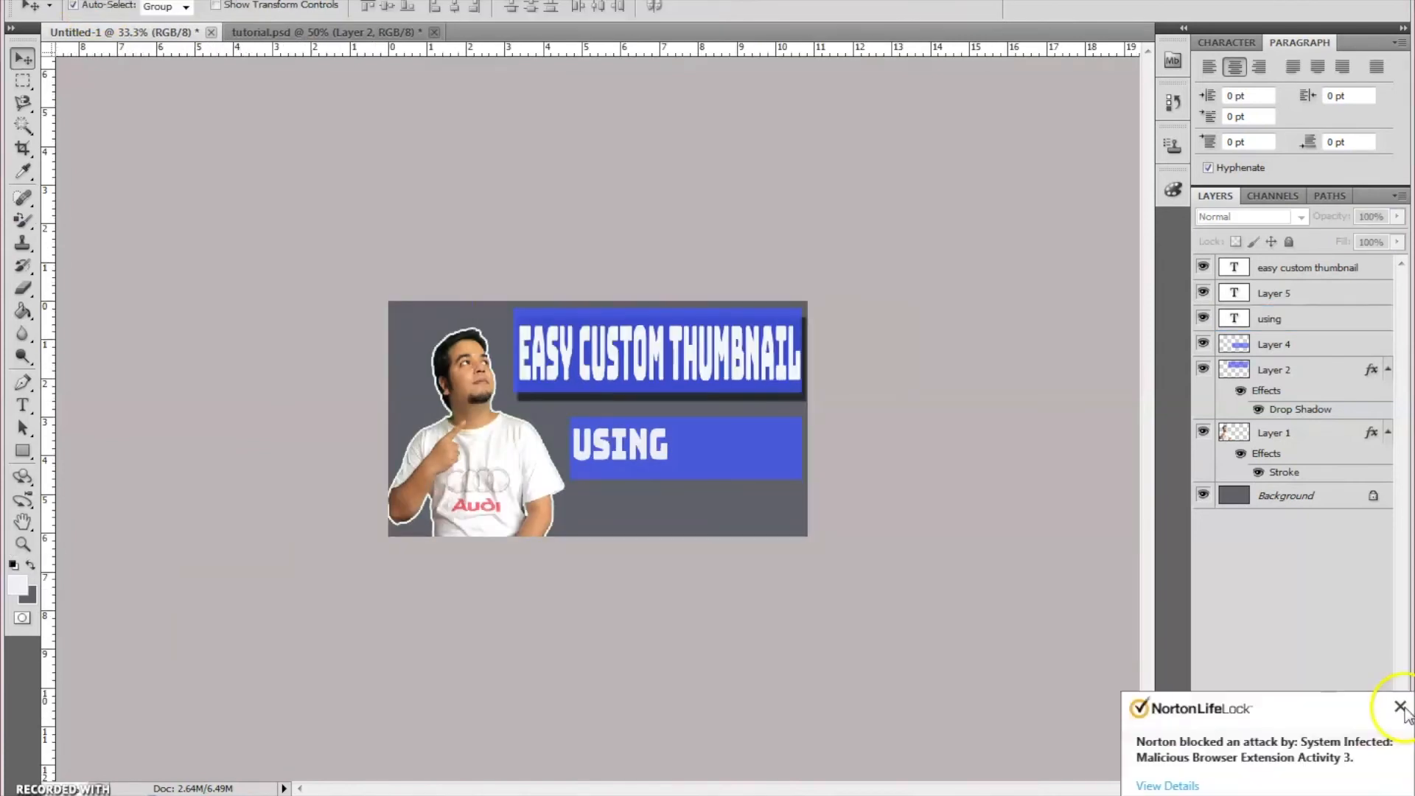
pyautogui.click(486, 460)
pyautogui.click(33, 1)
pyautogui.click(90, 13)
pyautogui.doubleClick(723, 314)
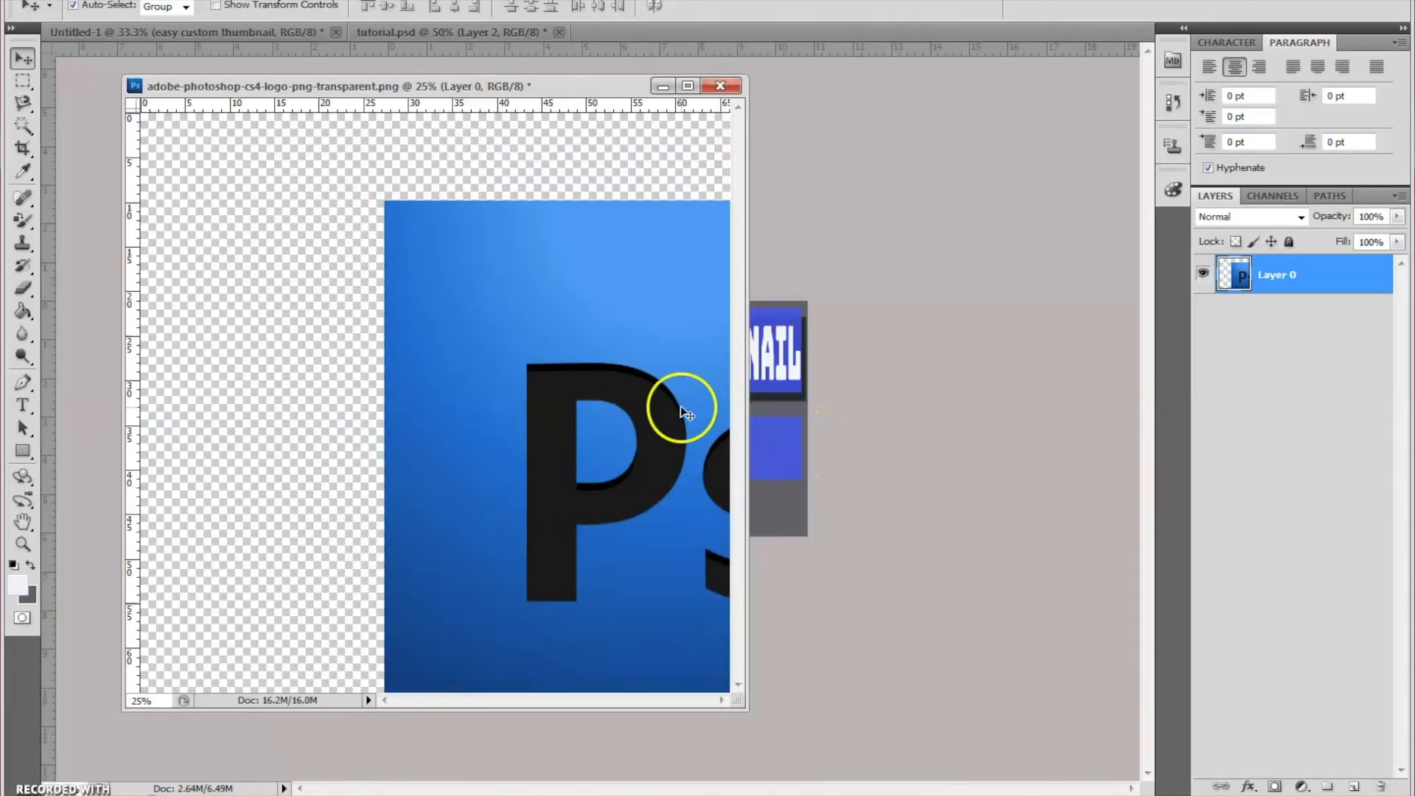
# - Copy the logo into the thumbnail and scale it to about 9.5% width and 8.1% height over the lower rectangle's right end
pyautogui.moveTo(683, 410); pyautogui.dragTo(815, 452)
pyautogui.hotkey('ctrl', 't')
pyautogui.moveTo(414, 173); pyautogui.dragTo(847, 465)
pyautogui.moveTo(904, 580); pyautogui.dragTo(695, 348)
pyautogui.moveTo(912, 595); pyautogui.dragTo(771, 454)
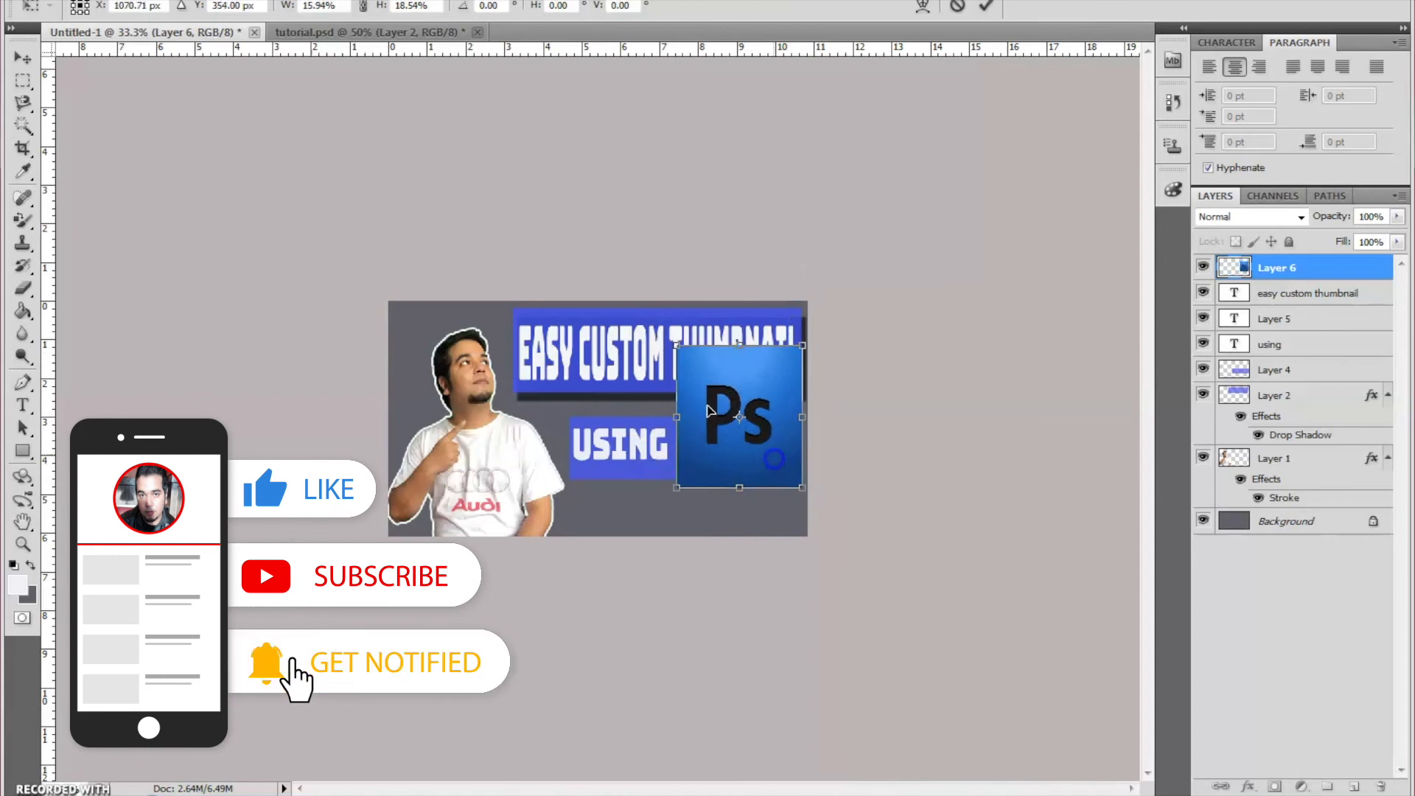
pyautogui.moveTo(678, 344); pyautogui.dragTo(726, 417)
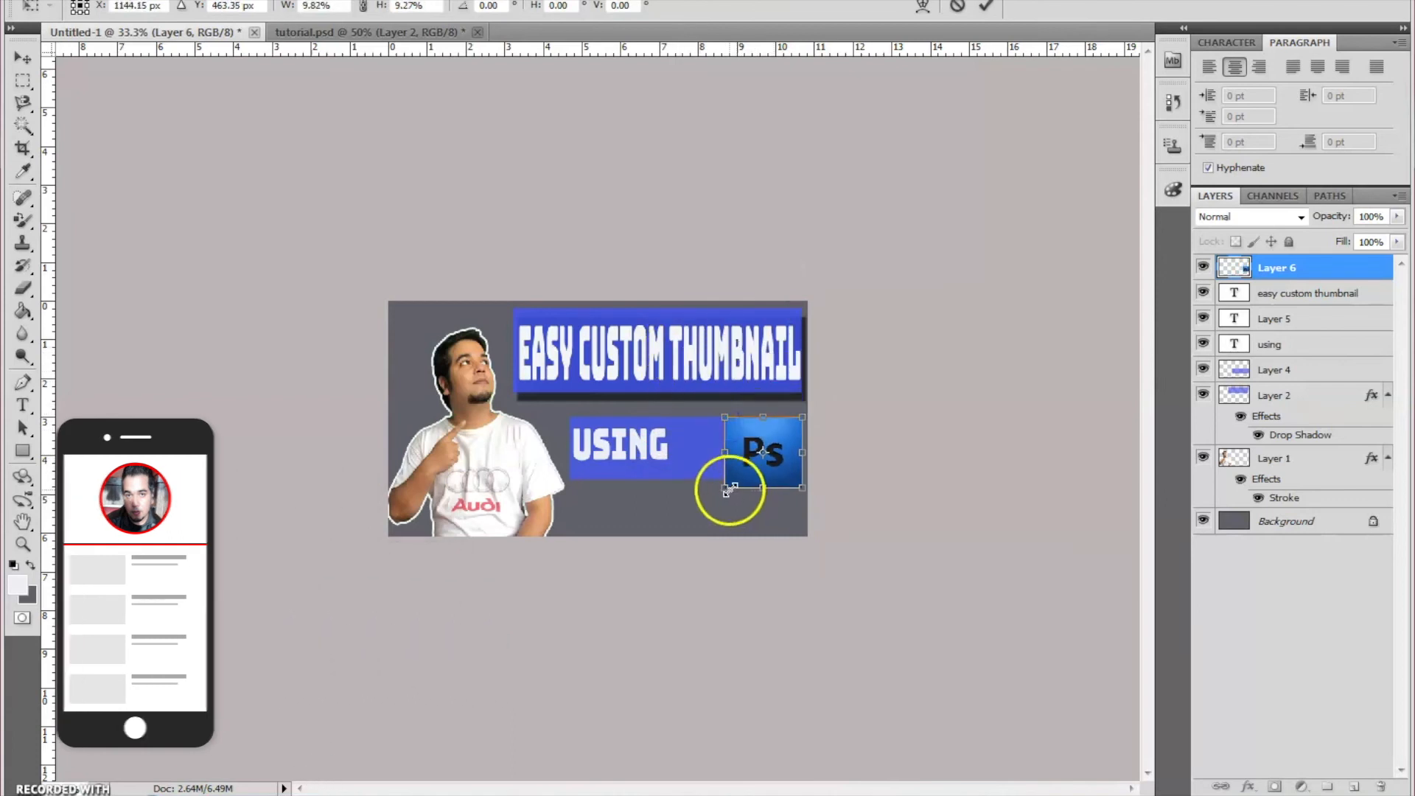
pyautogui.moveTo(724, 487); pyautogui.dragTo(726, 480)
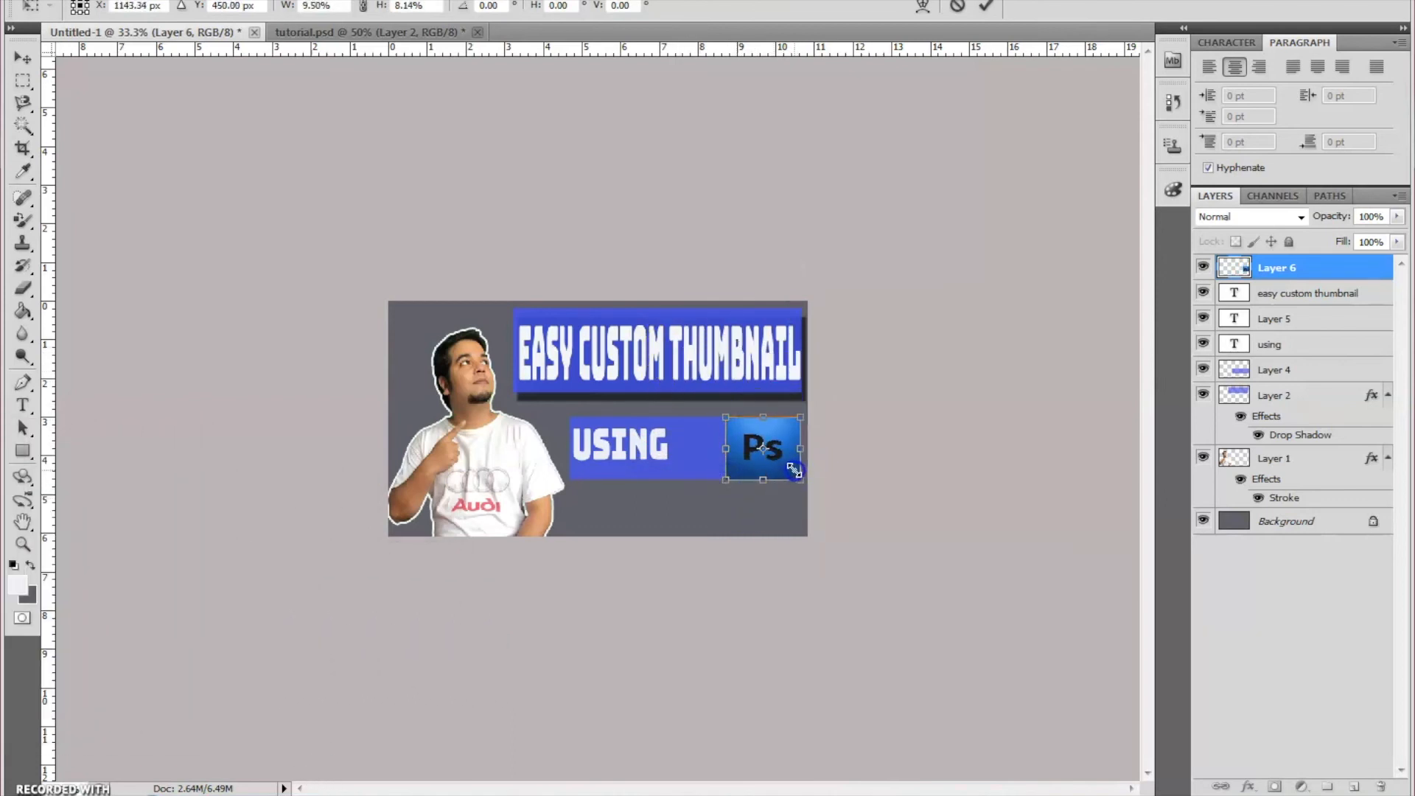
pyautogui.click(25, 62)
pyautogui.click(582, 284)
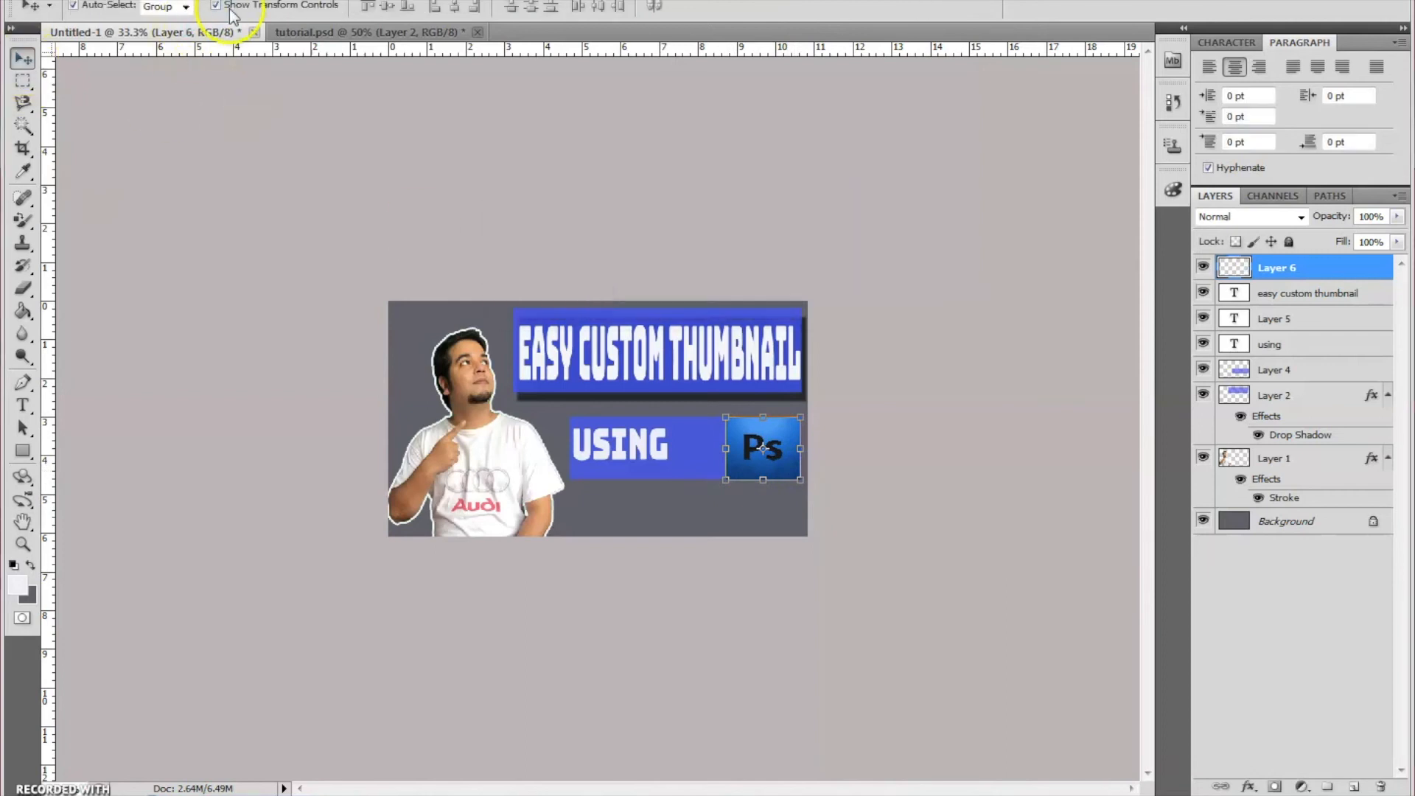
# - Shift the "using" text slightly right and align the logo flush with the lower rectangle's right end
pyautogui.click(17, 547)
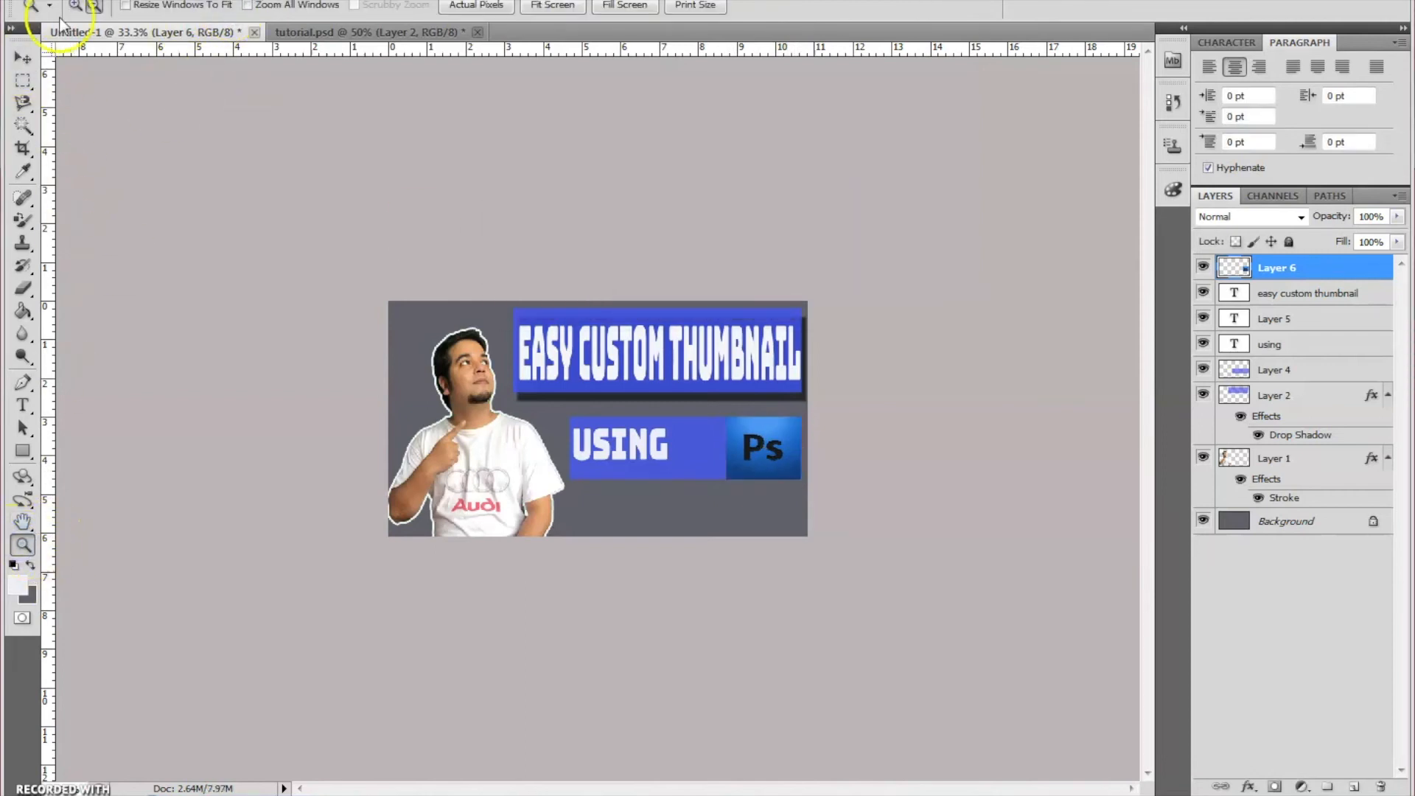
pyautogui.click(512, 359)
pyautogui.click(512, 359)
pyautogui.click(22, 59)
pyautogui.moveTo(596, 428); pyautogui.dragTo(636, 457)
pyautogui.click(869, 496)
pyautogui.moveTo(872, 499); pyautogui.dragTo(854, 496)
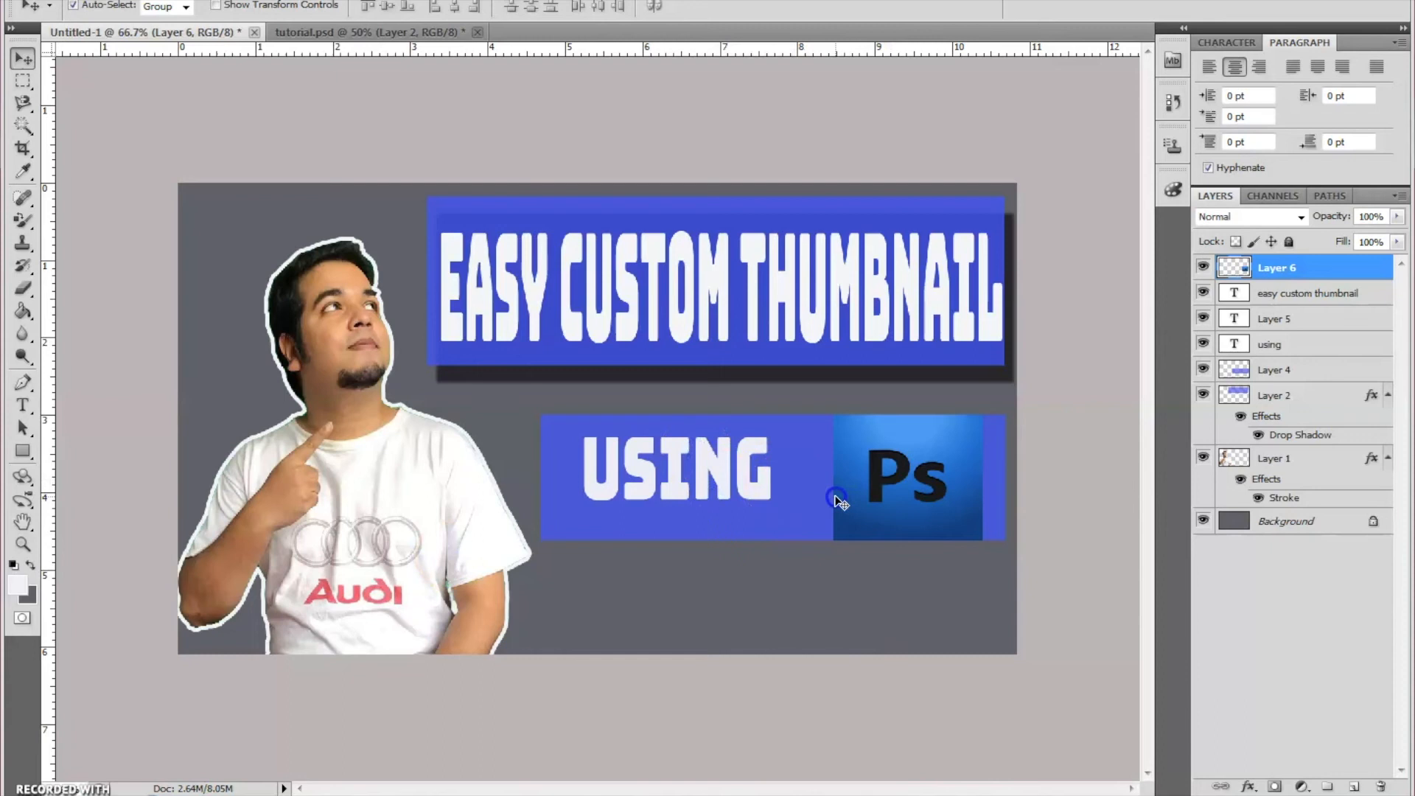
pyautogui.moveTo(838, 501); pyautogui.dragTo(859, 502)
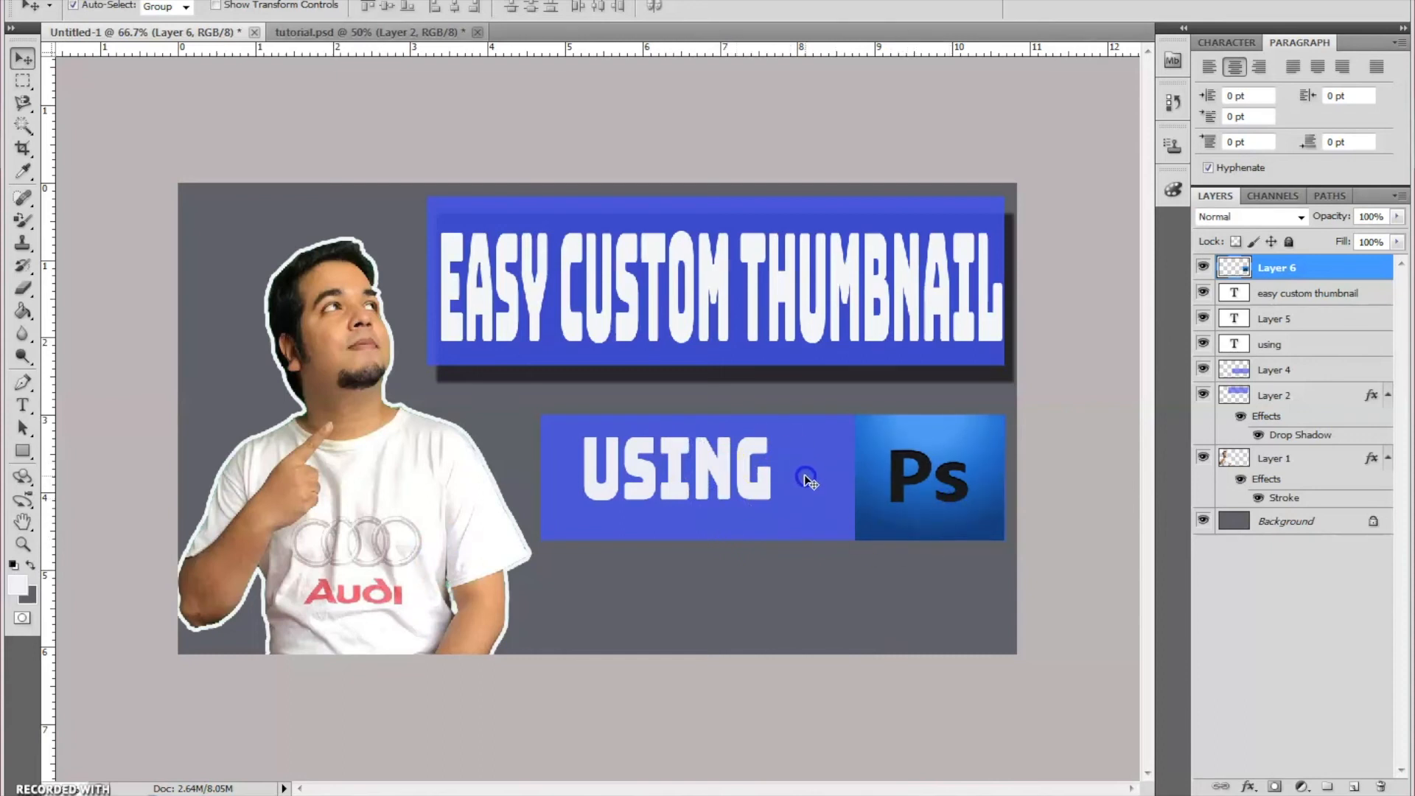
pyautogui.click(656, 530)
pyautogui.click(556, 201)
pyautogui.click(1075, 441)
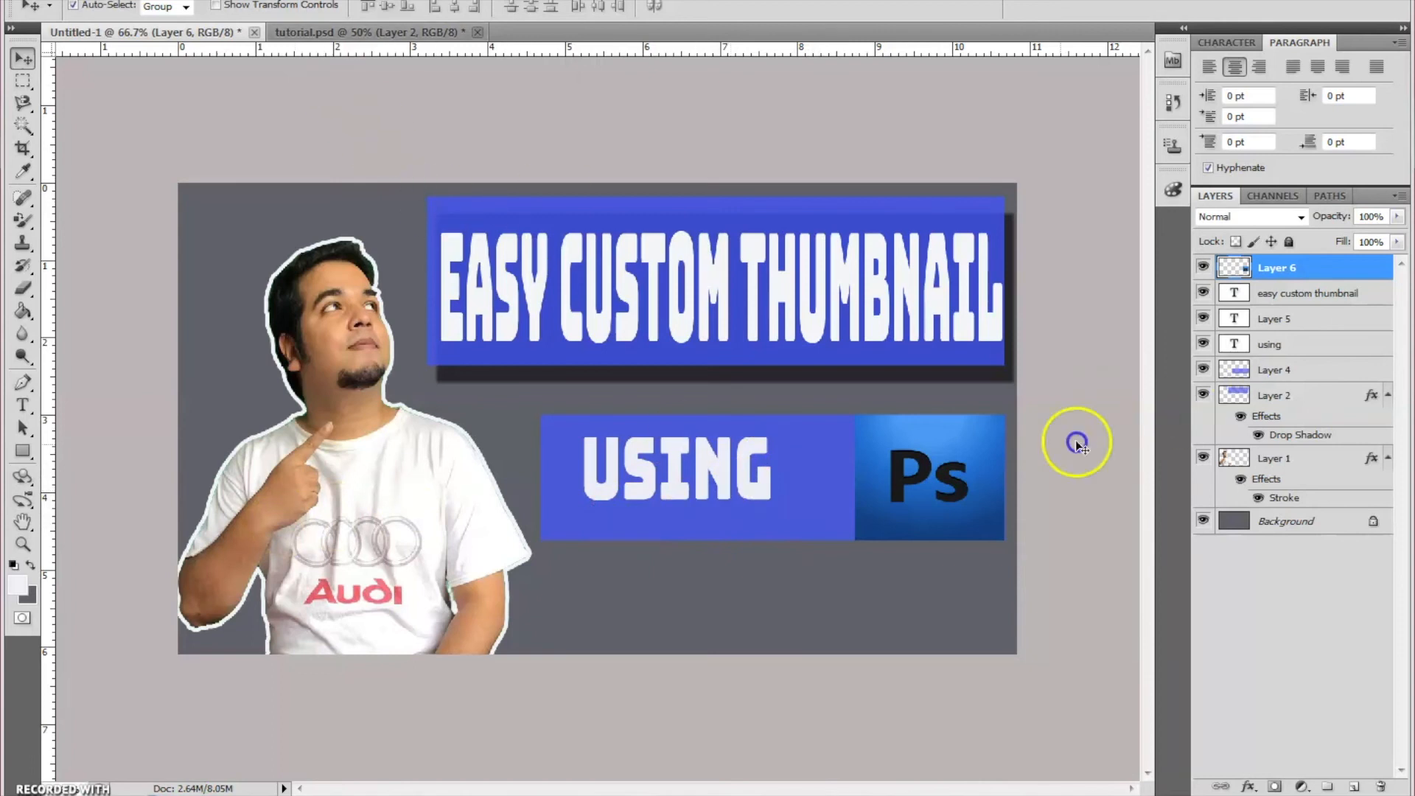
# - Rotate the lower blue rectangle on Layer 4 by about -19° so it slopes upward to the right
pyautogui.click(1285, 374)
pyautogui.click(304, 13)
pyautogui.moveTo(1006, 563); pyautogui.dragTo(1020, 463)
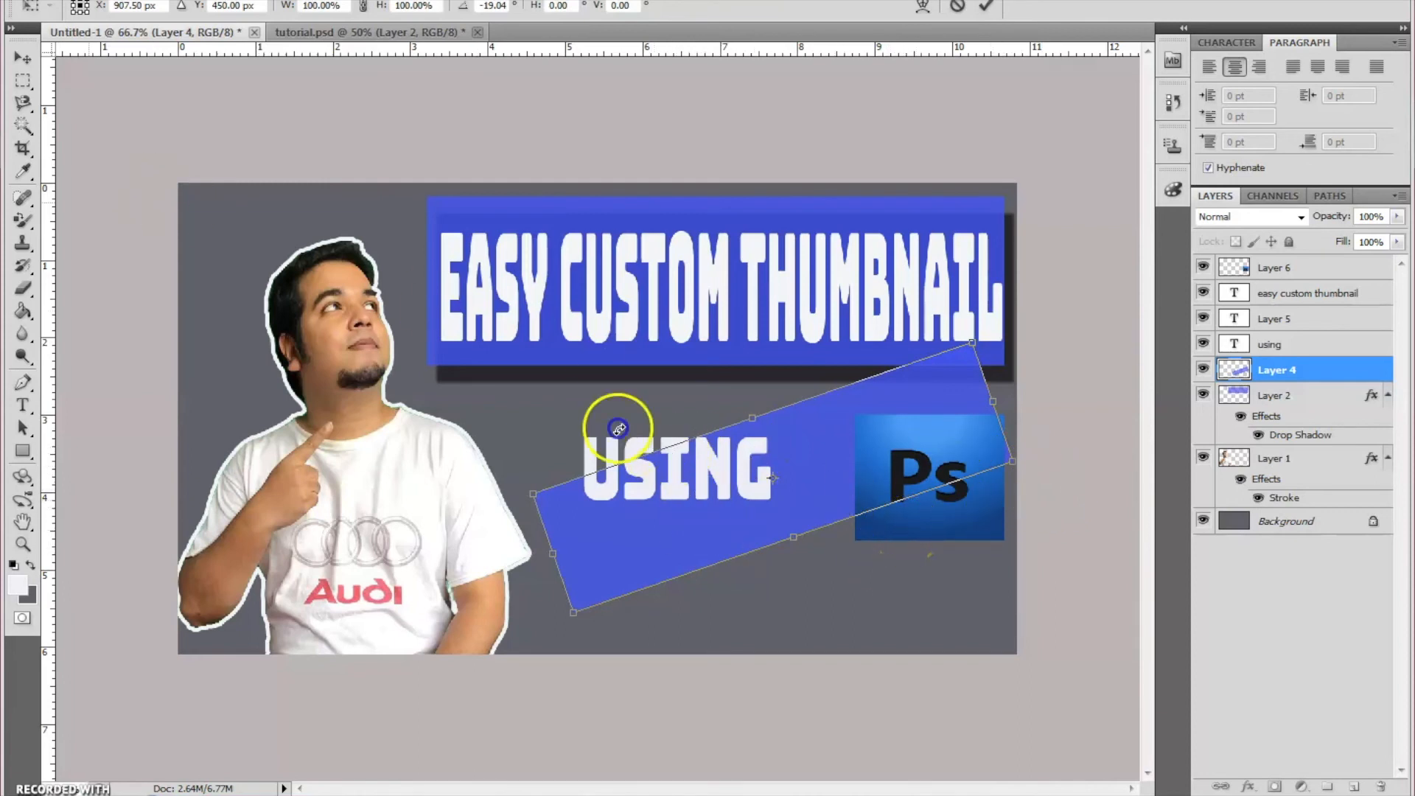
pyautogui.click(22, 58)
pyautogui.click(606, 288)
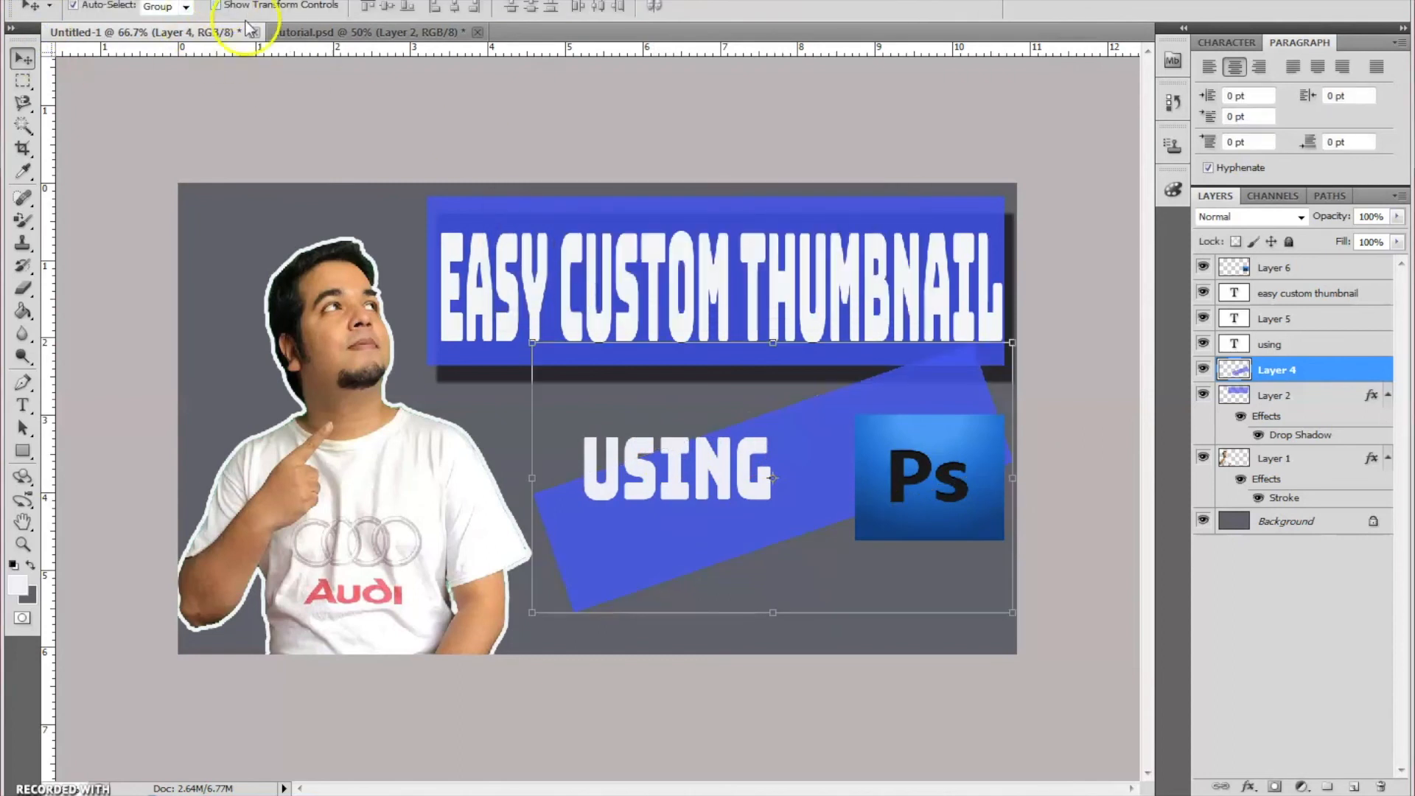
# - Move the "using" text down onto the tilted rectangle and rotate it by about -19.6° to match
pyautogui.moveTo(748, 471); pyautogui.dragTo(750, 512)
pyautogui.hotkey('ctrl', 't')
pyautogui.moveTo(787, 637); pyautogui.dragTo(817, 593)
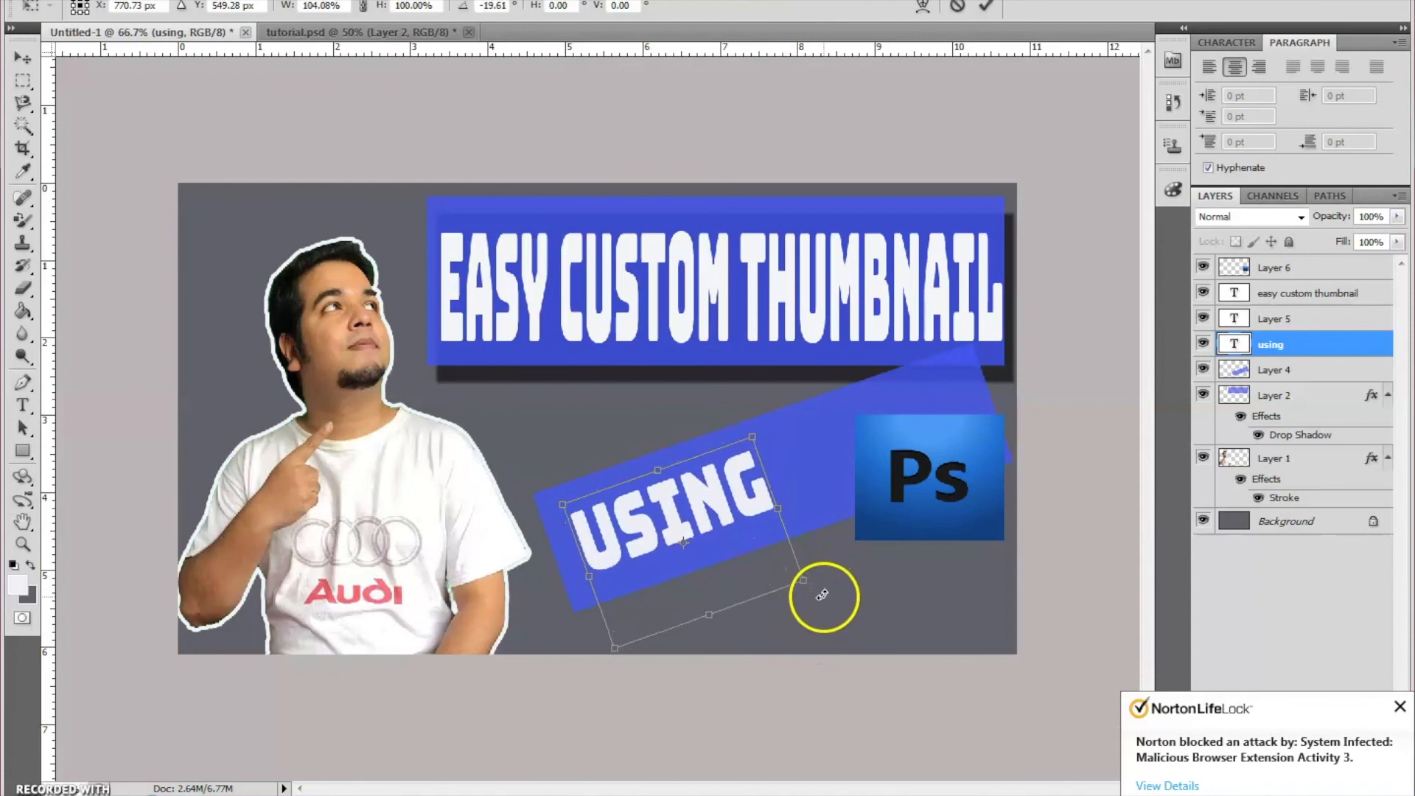
pyautogui.click(34, 61)
pyautogui.click(611, 288)
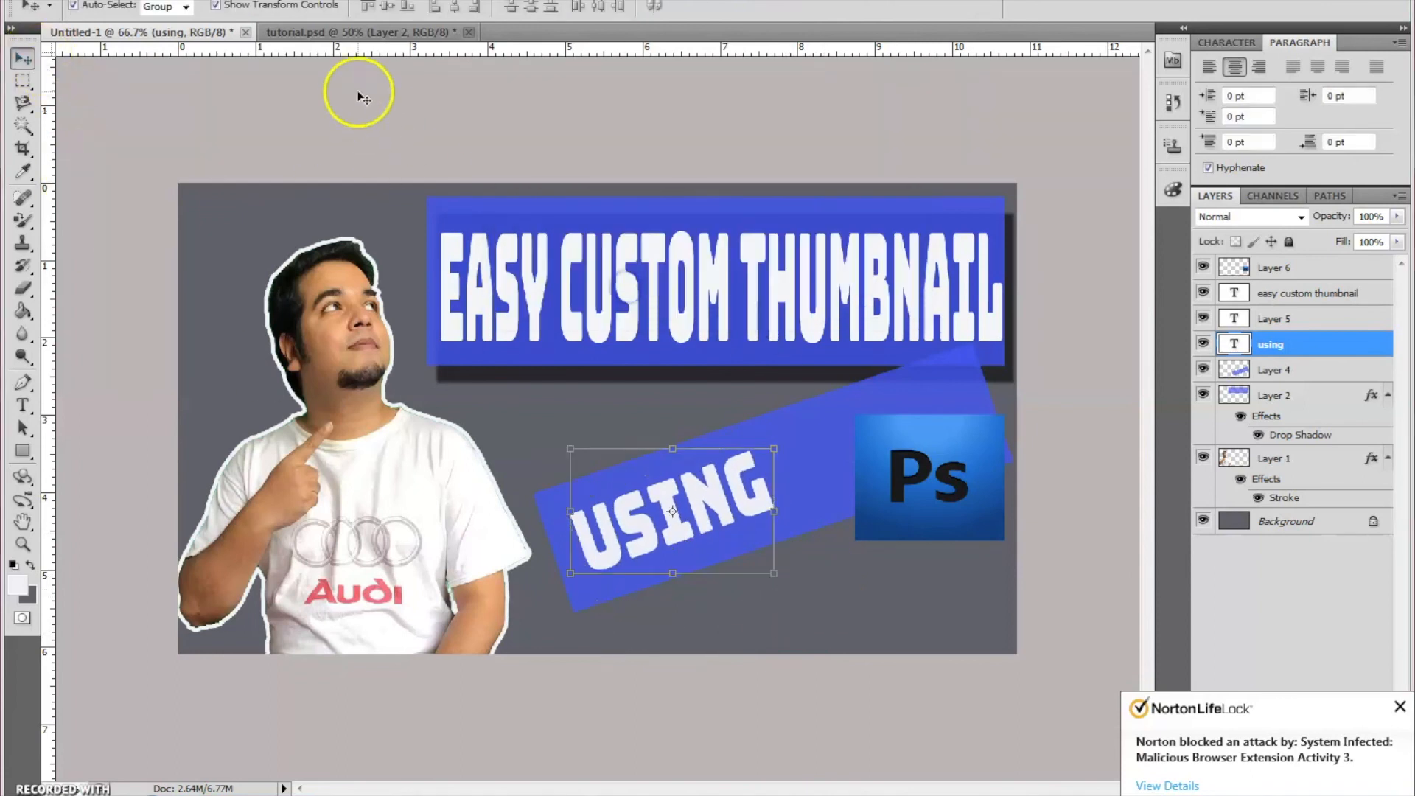
# - Rotate the Photoshop logo by about -19.4° and fit it onto the upper right end of the tilted rectangle
pyautogui.moveTo(914, 480); pyautogui.dragTo(897, 454)
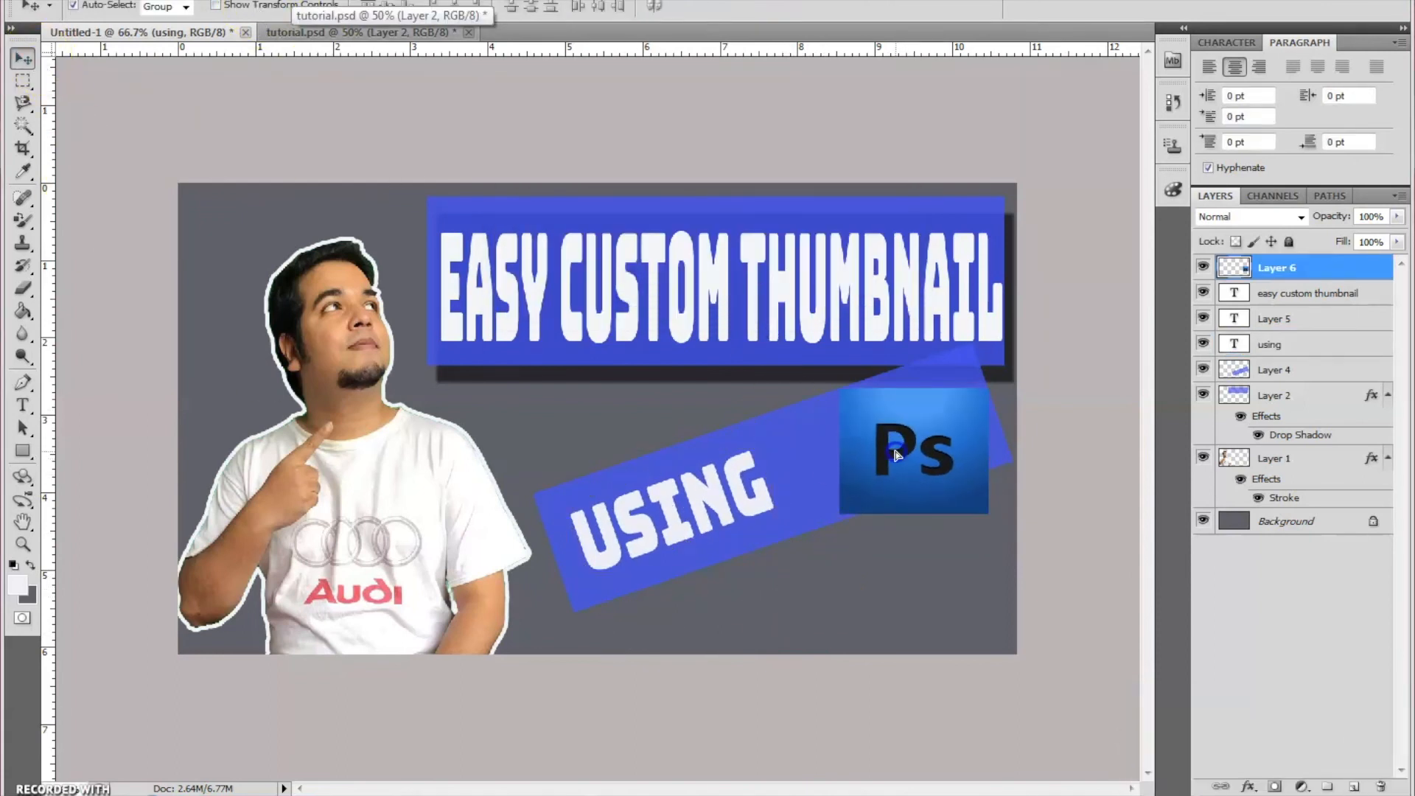
pyautogui.click(282, 15)
pyautogui.moveTo(998, 521); pyautogui.dragTo(972, 446)
pyautogui.click(23, 58)
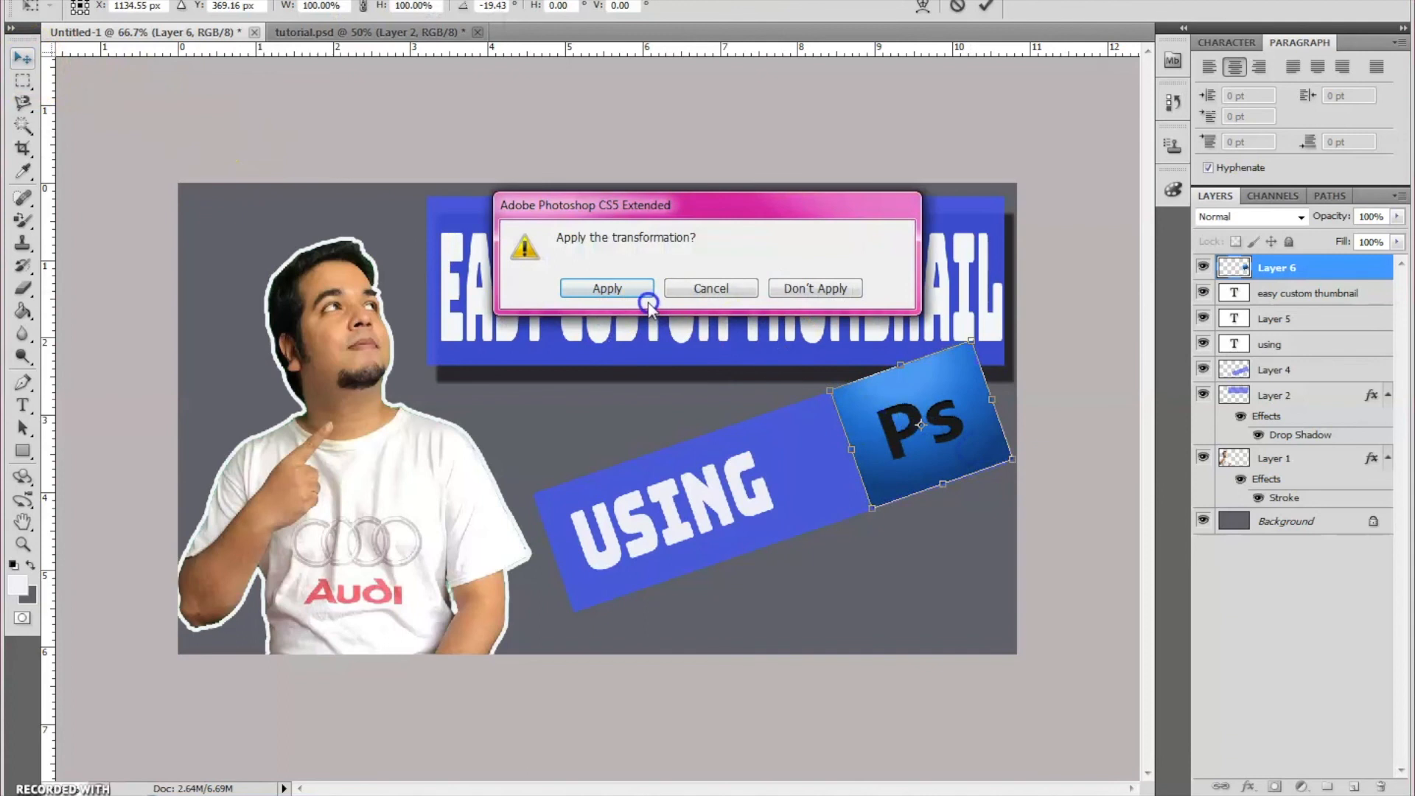
pyautogui.click(640, 290)
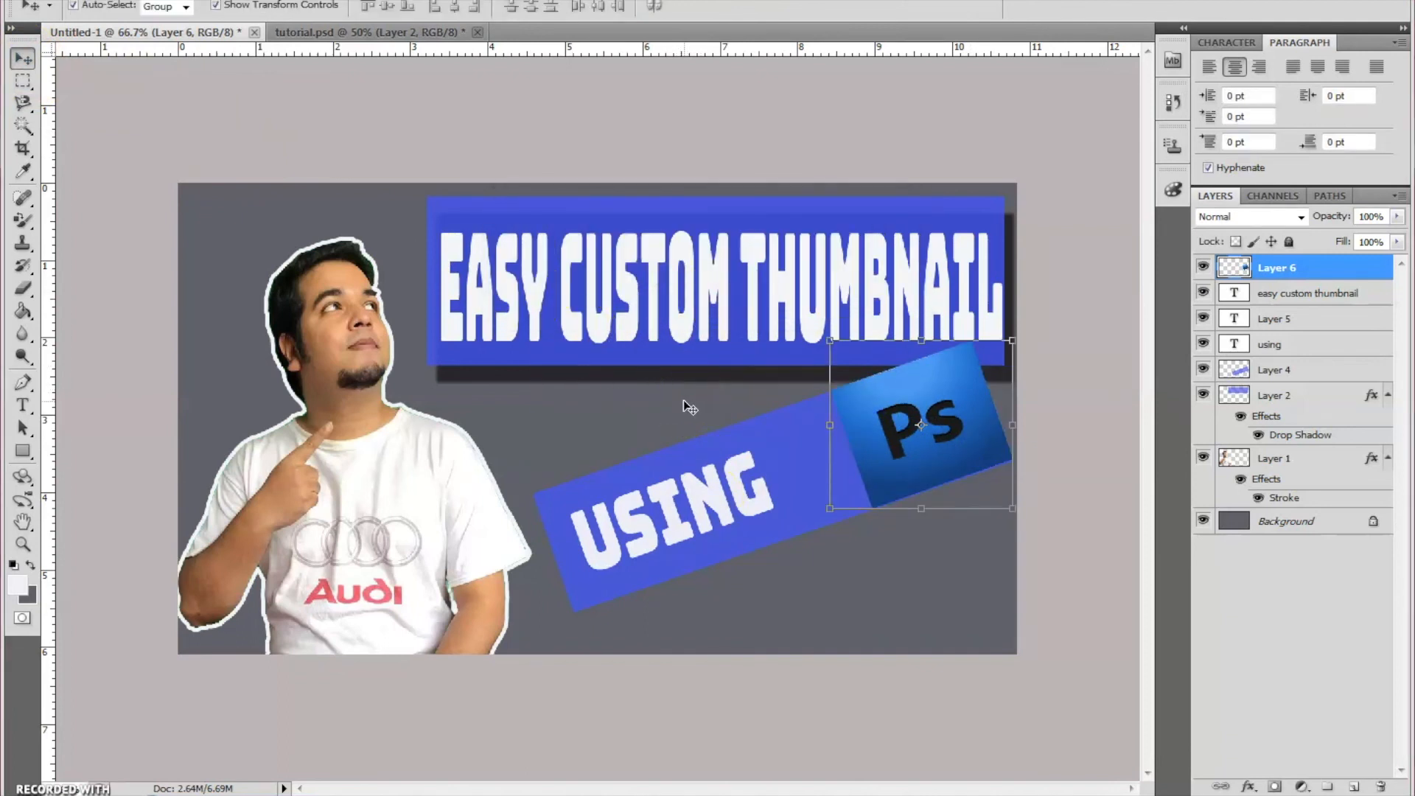
pyautogui.click(216, 5)
pyautogui.click(594, 417)
pyautogui.moveTo(594, 417); pyautogui.dragTo(545, 418)
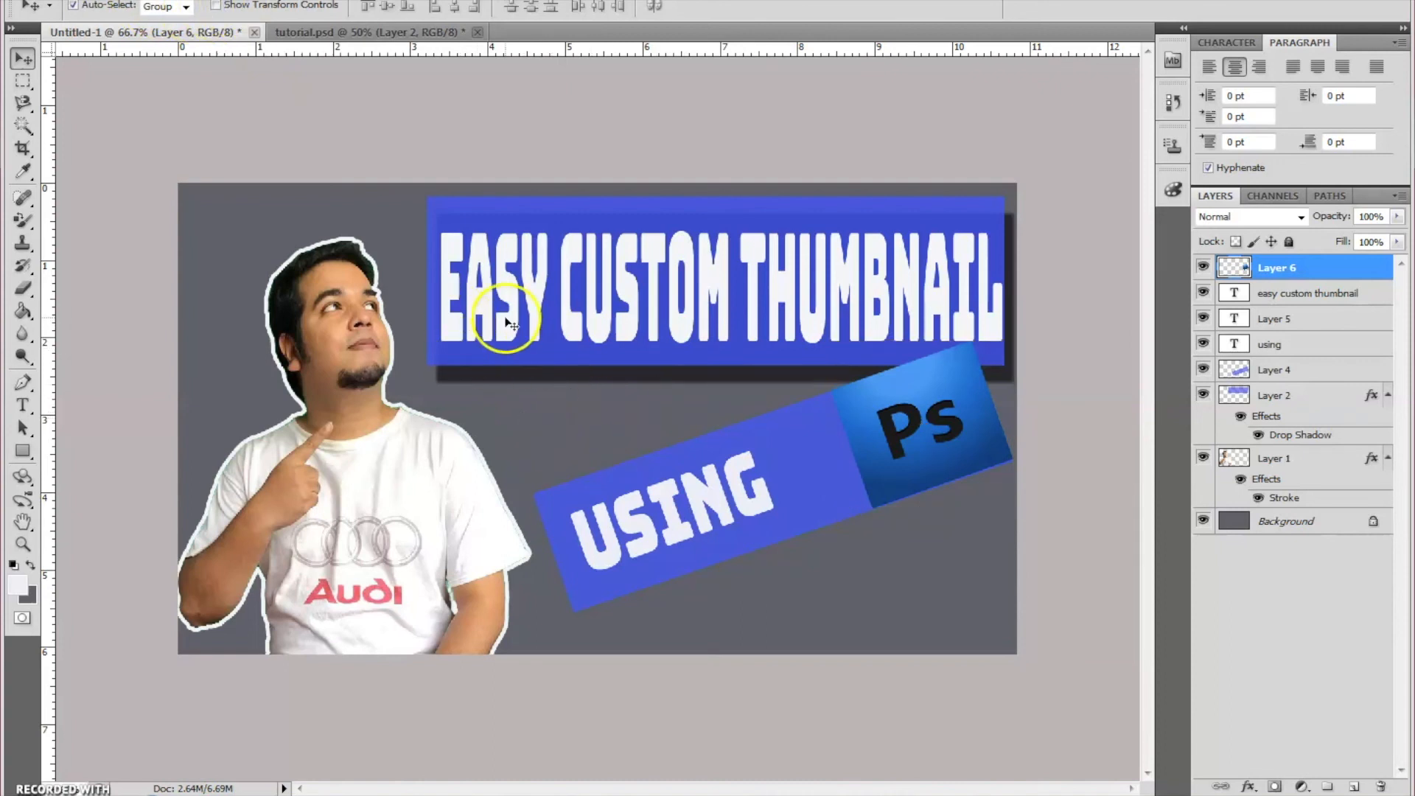
# - Start saving the thumbnail under a new file with PNG as the format
pyautogui.hotkey('alt', 'f')
pyautogui.press('Escape')
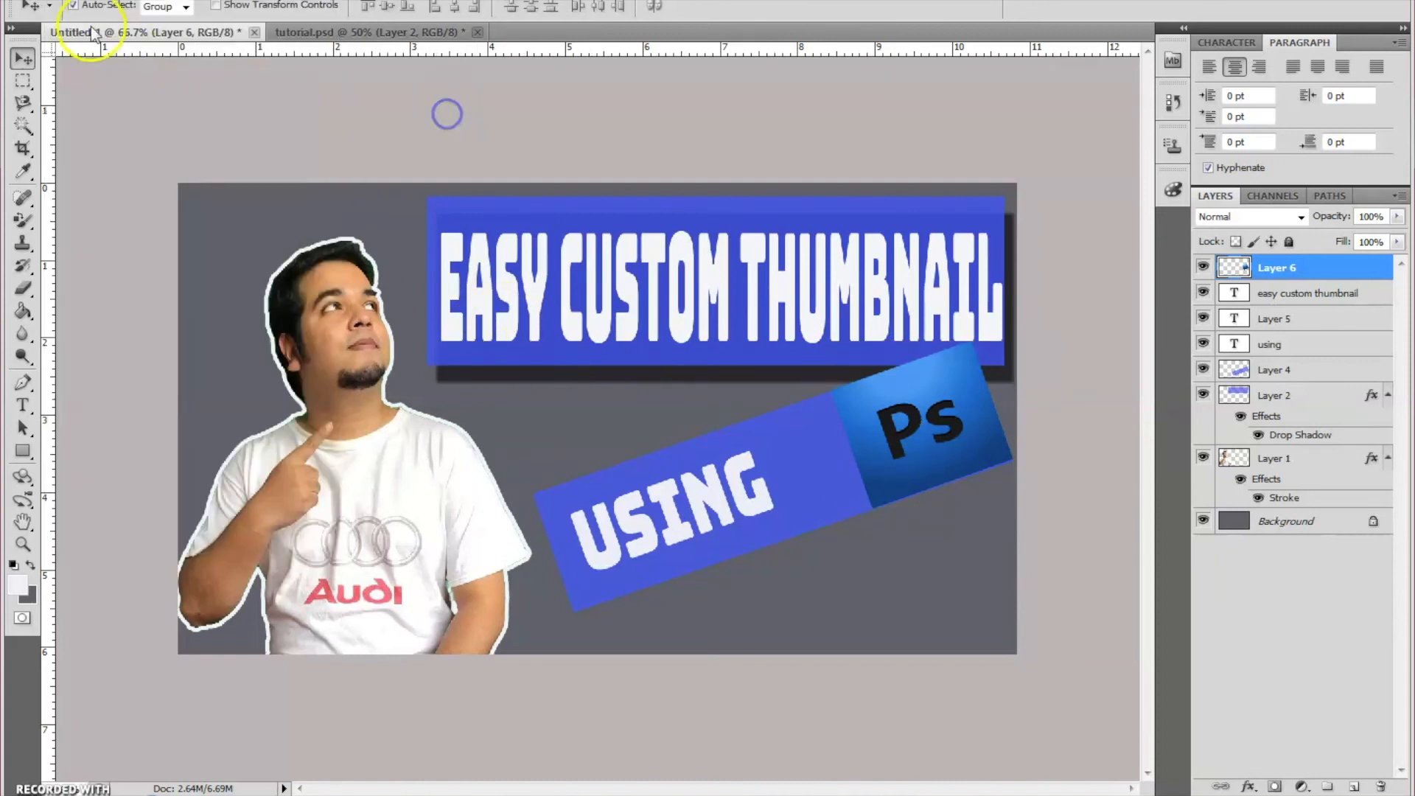
pyautogui.hotkey('alt', 'f')
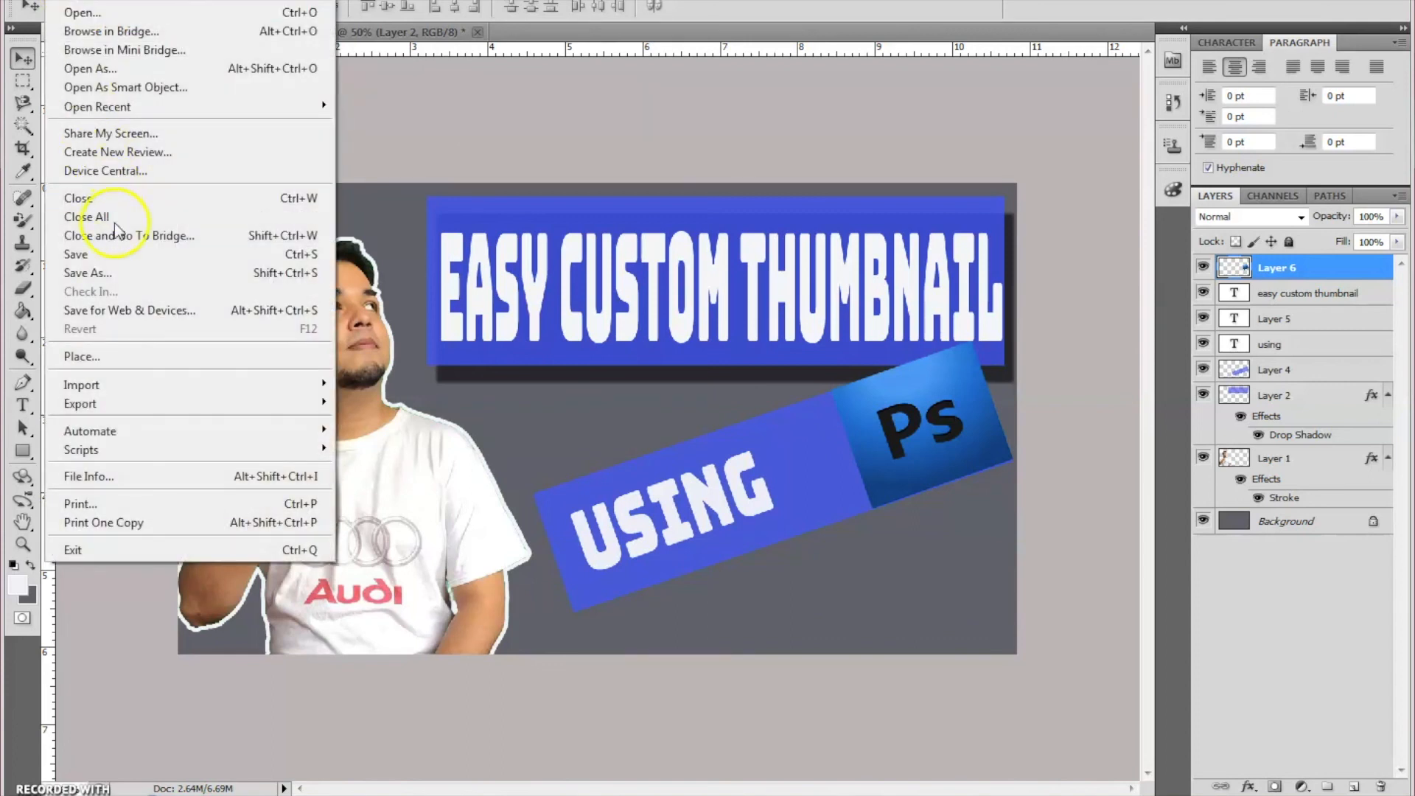
pyautogui.click(123, 274)
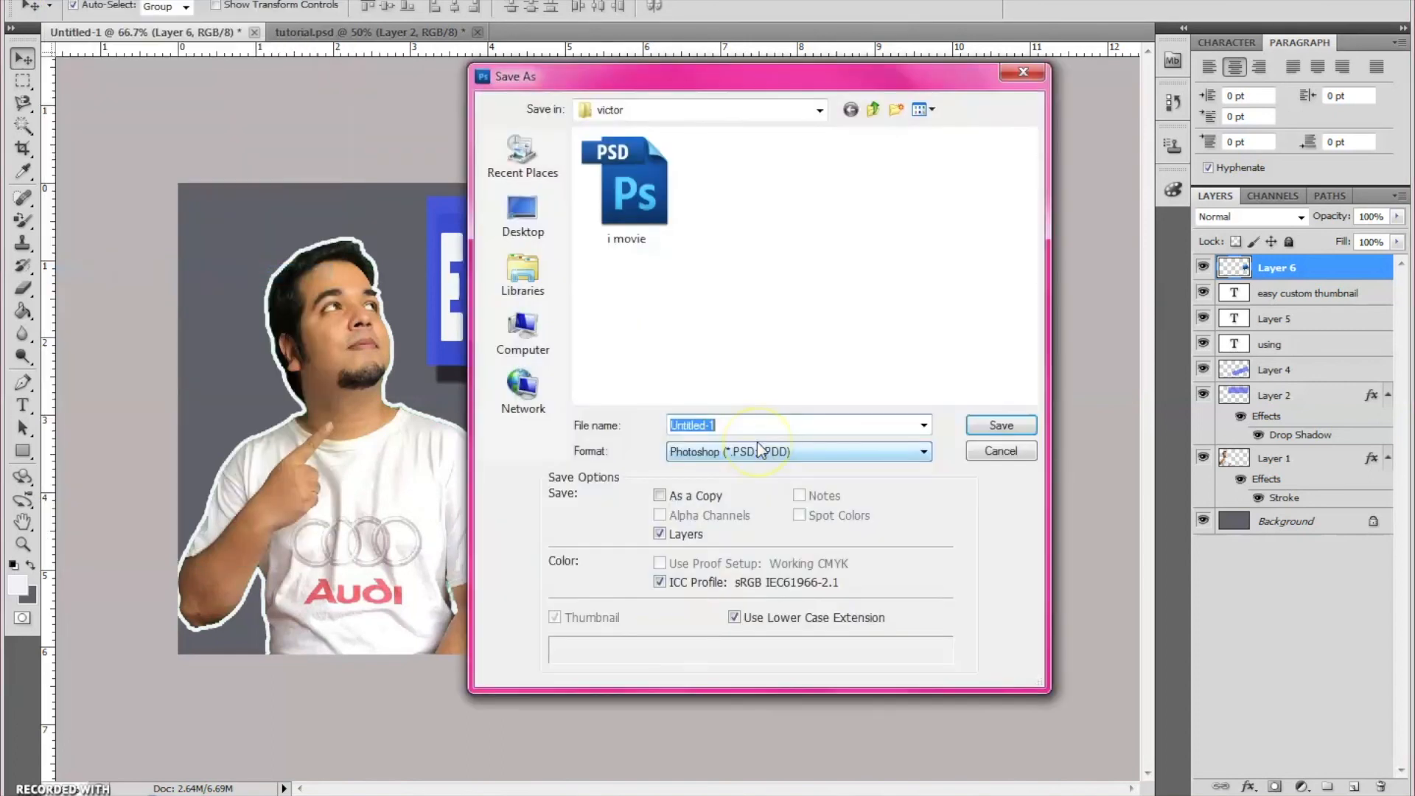
pyautogui.click(766, 458)
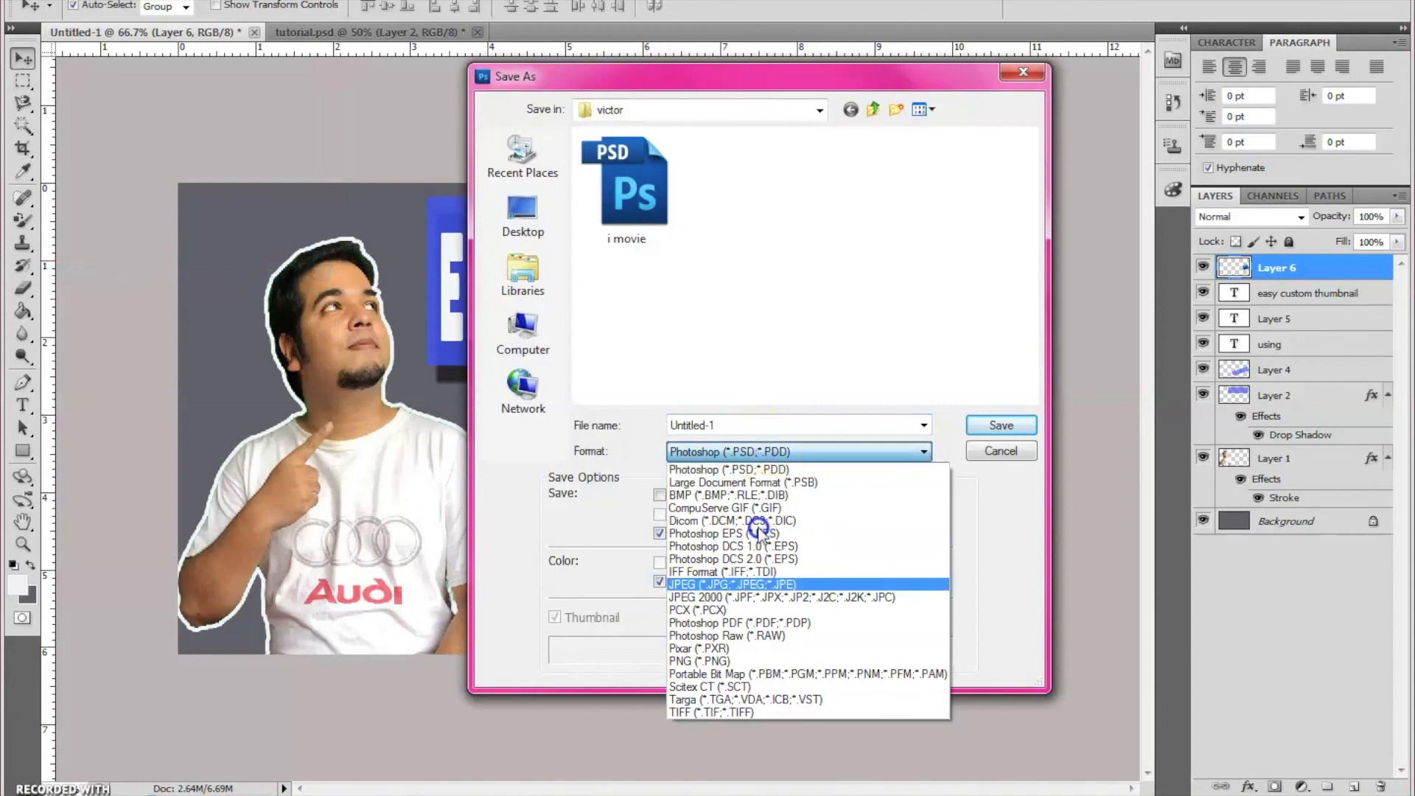
pyautogui.click(737, 661)
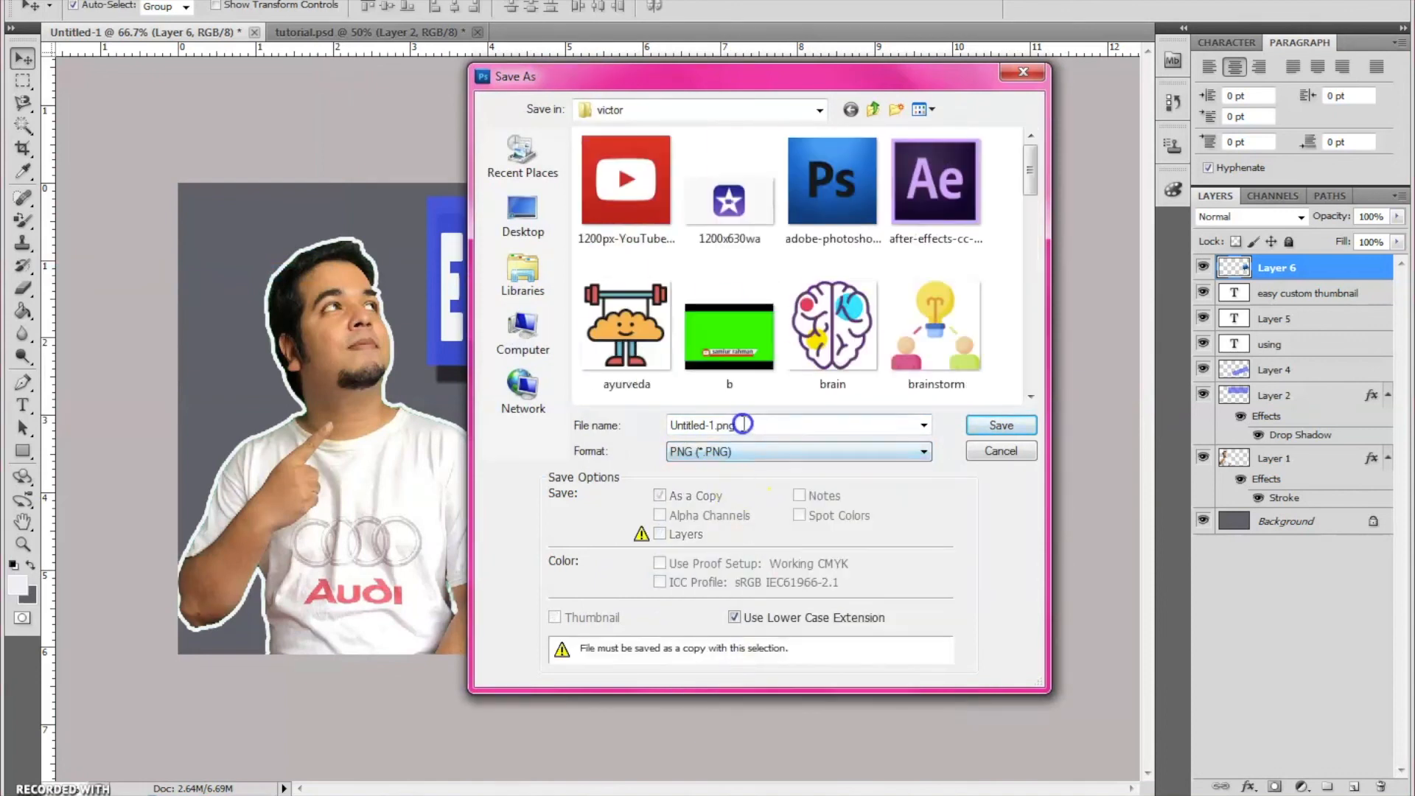
# - Save the PNG to the Desktop as "work 1" without interlacing, and open the saved image for viewing
pyautogui.click(522, 214)
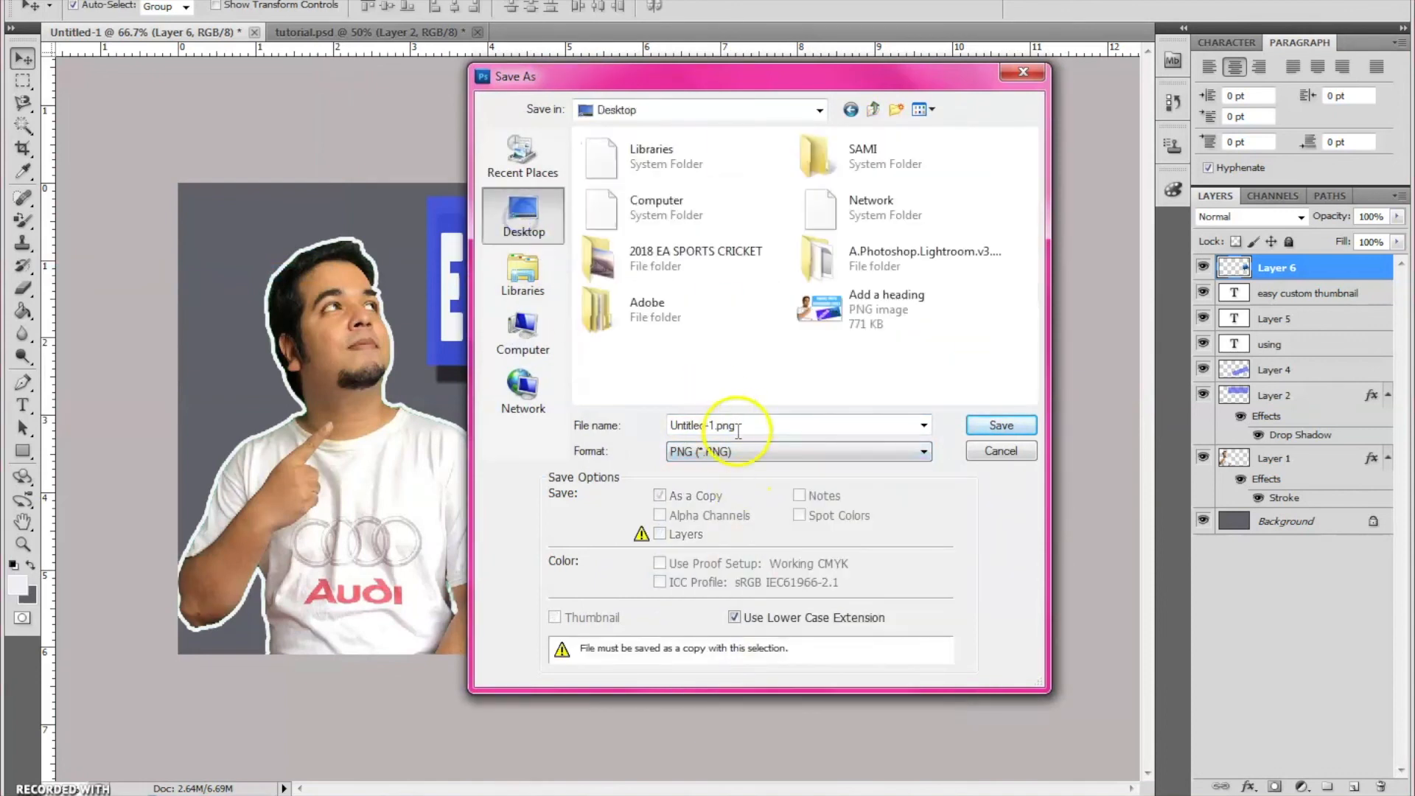
pyautogui.press('BackSpace')
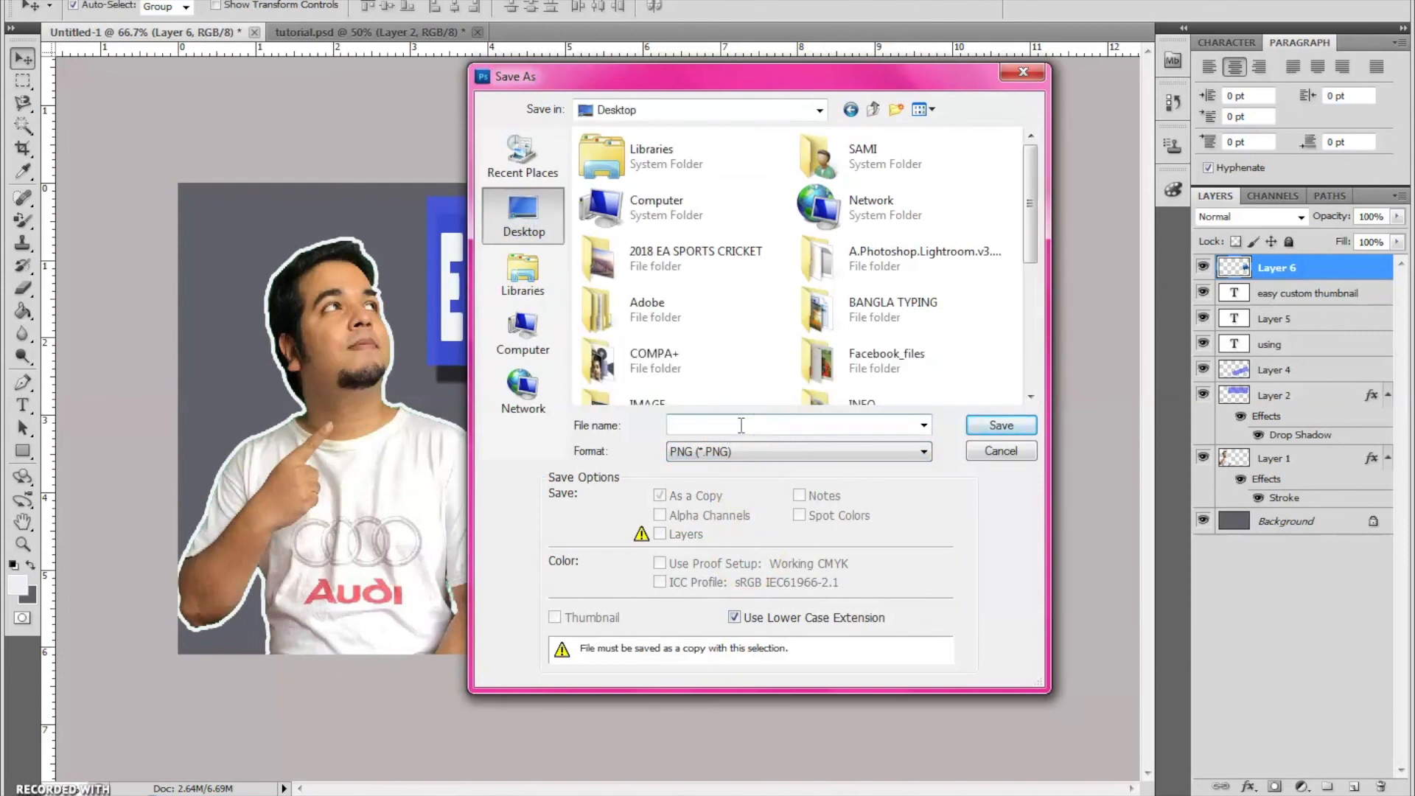
pyautogui.write('w')
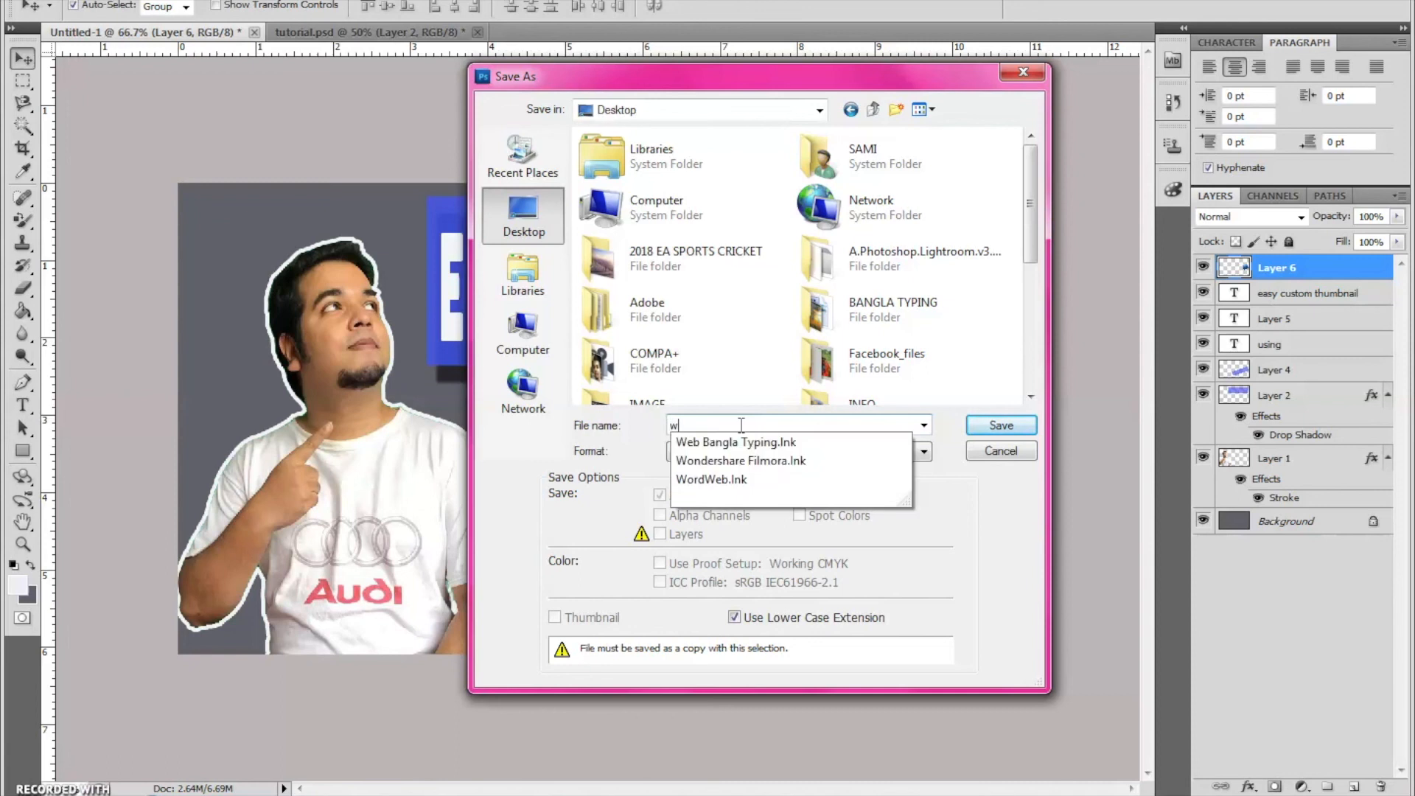
pyautogui.write('ork ')
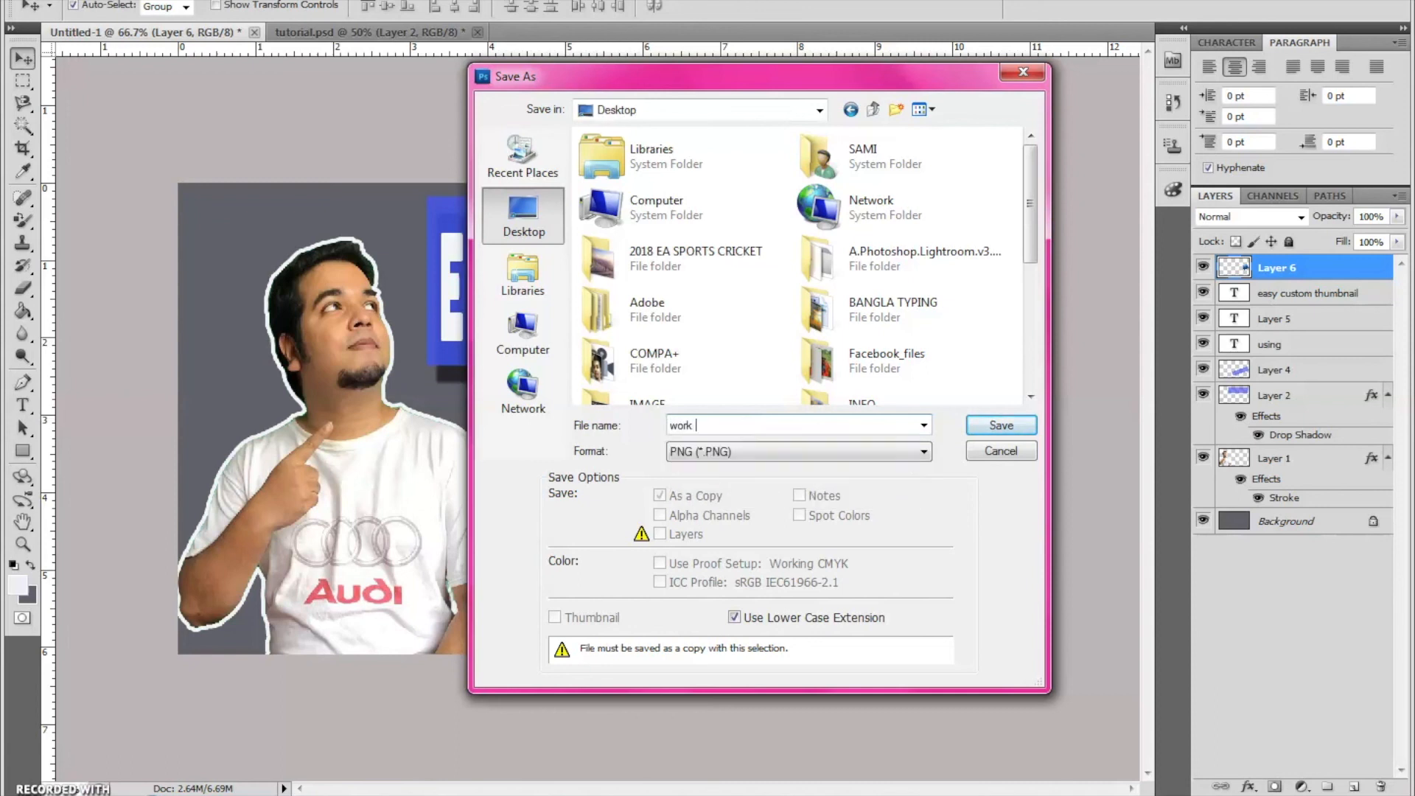
pyautogui.write('1')
pyautogui.click(1011, 425)
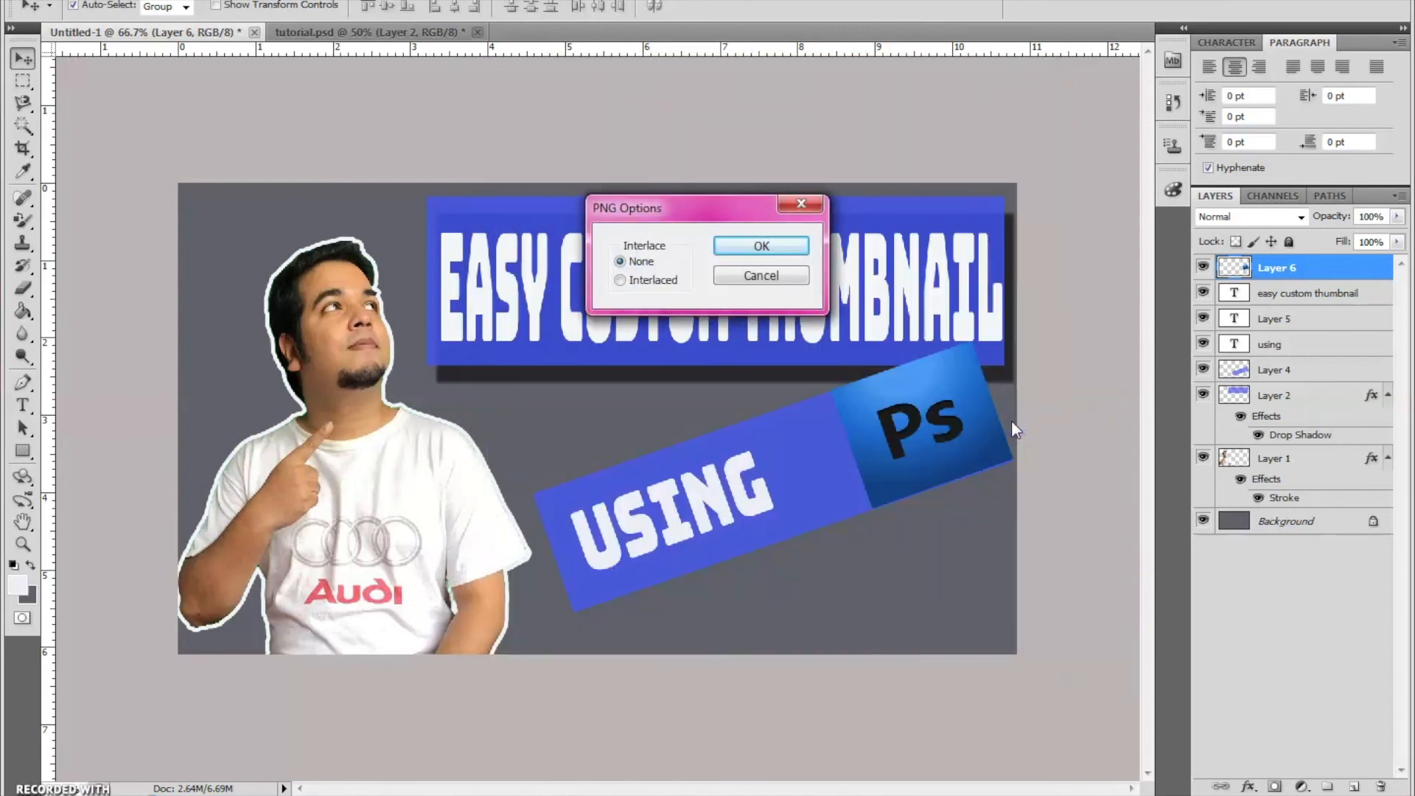
pyautogui.click(765, 245)
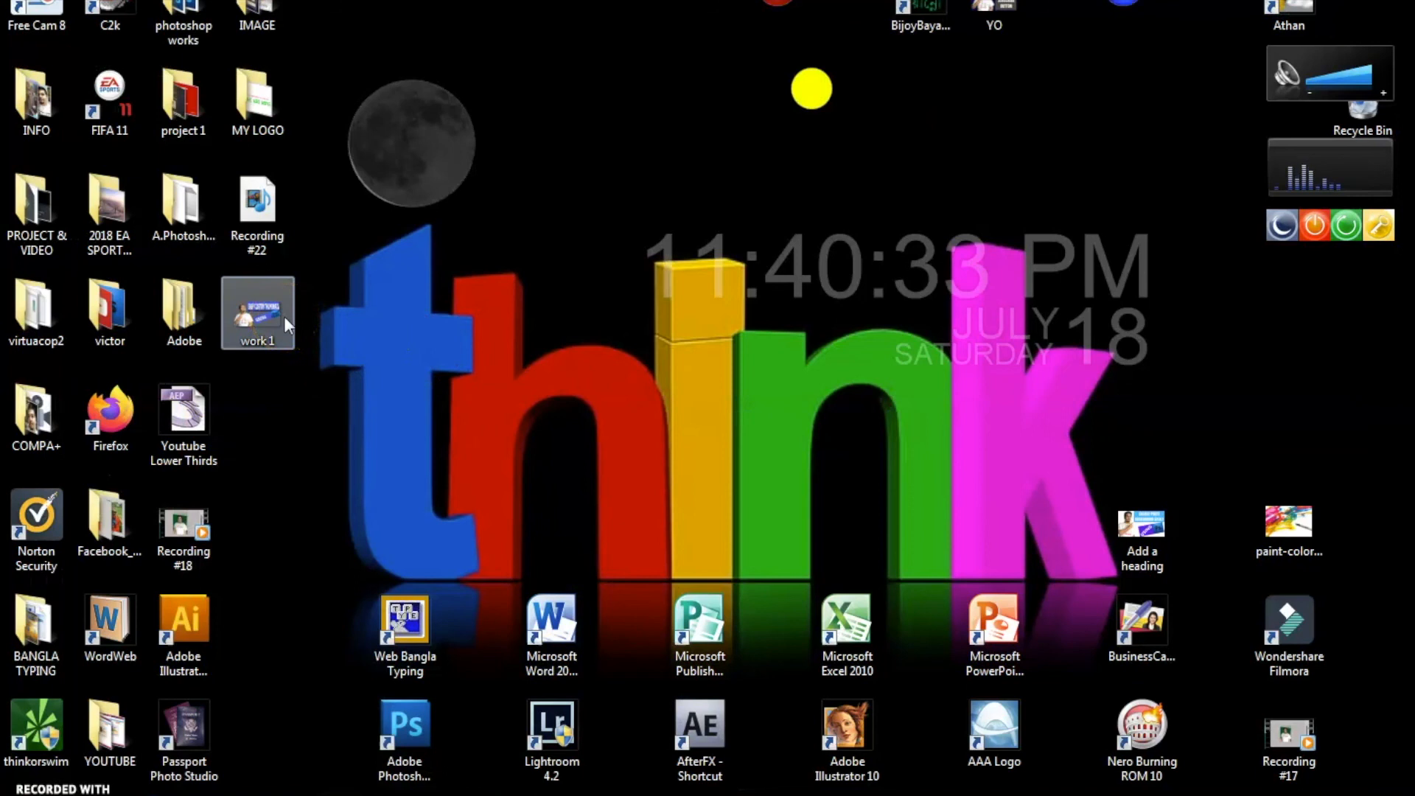
pyautogui.doubleClick(285, 314)
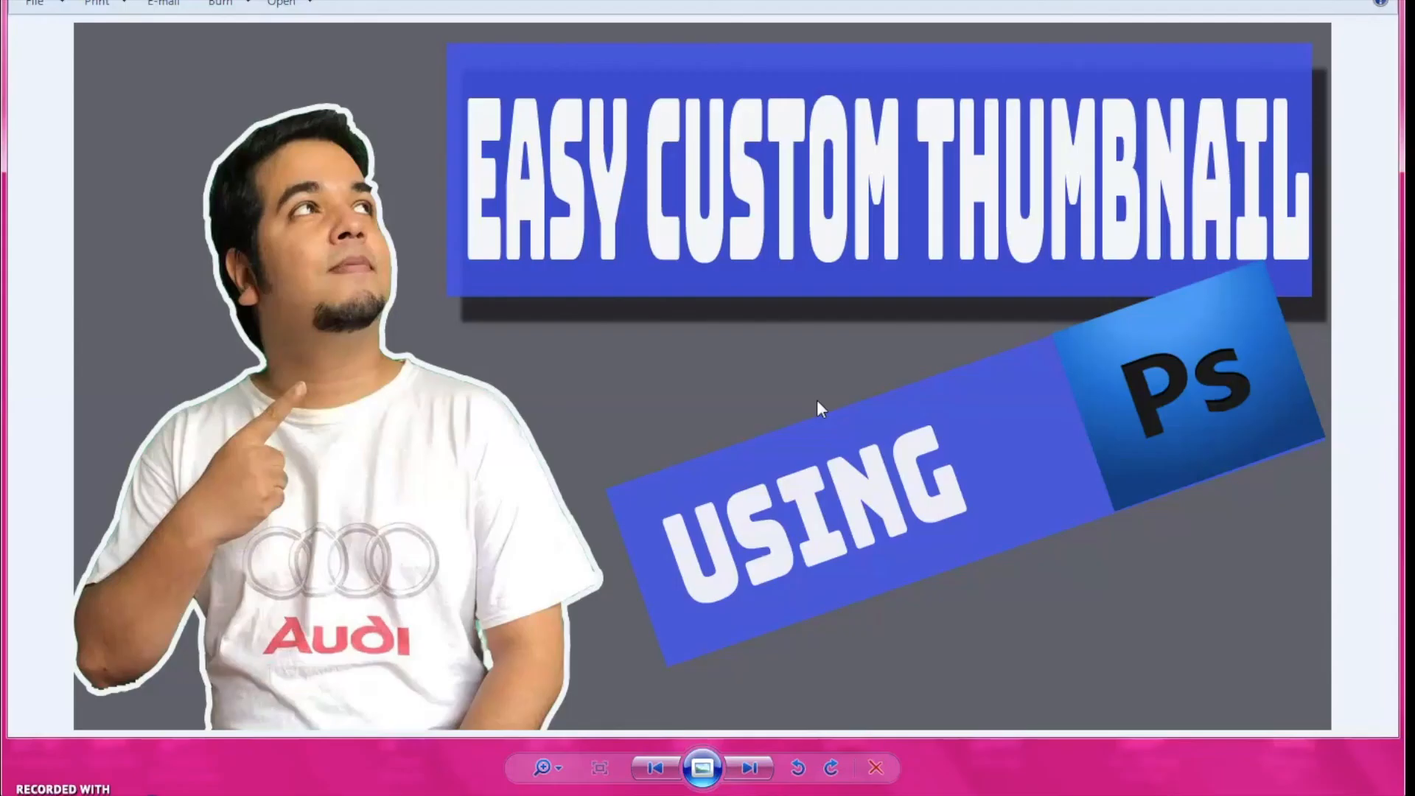